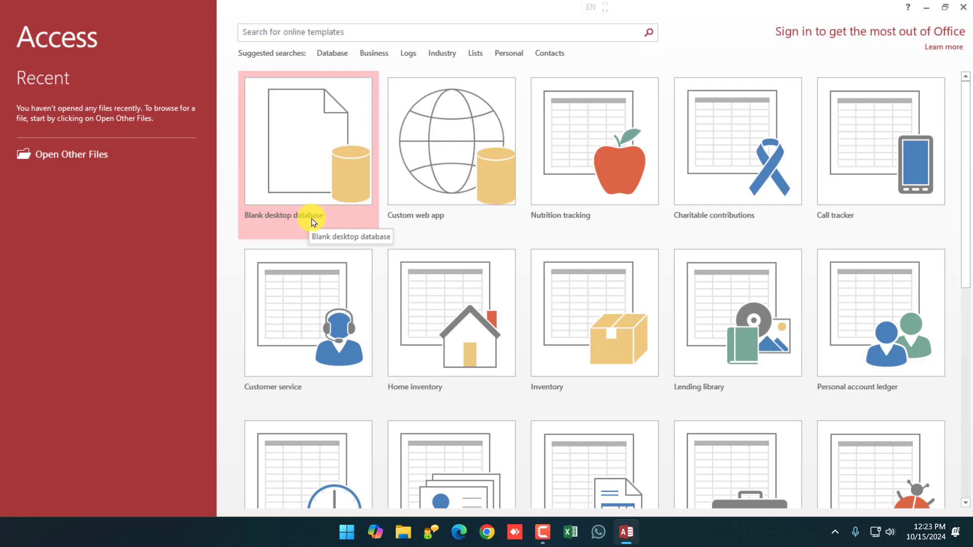
Start a blank desktop database and replace the default name Database1 with Practice15oct.
scroll(647, 200, down, 5)
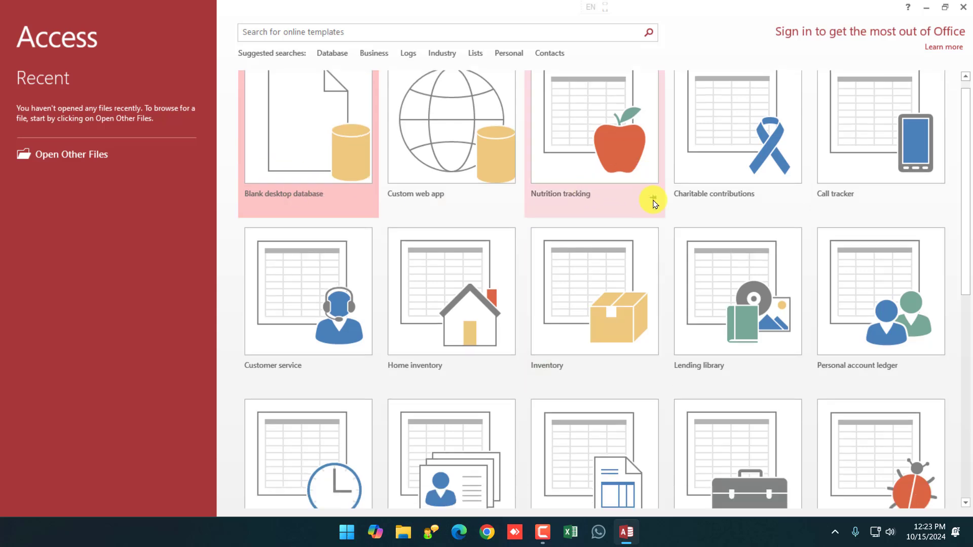
scroll(667, 304, up, 4)
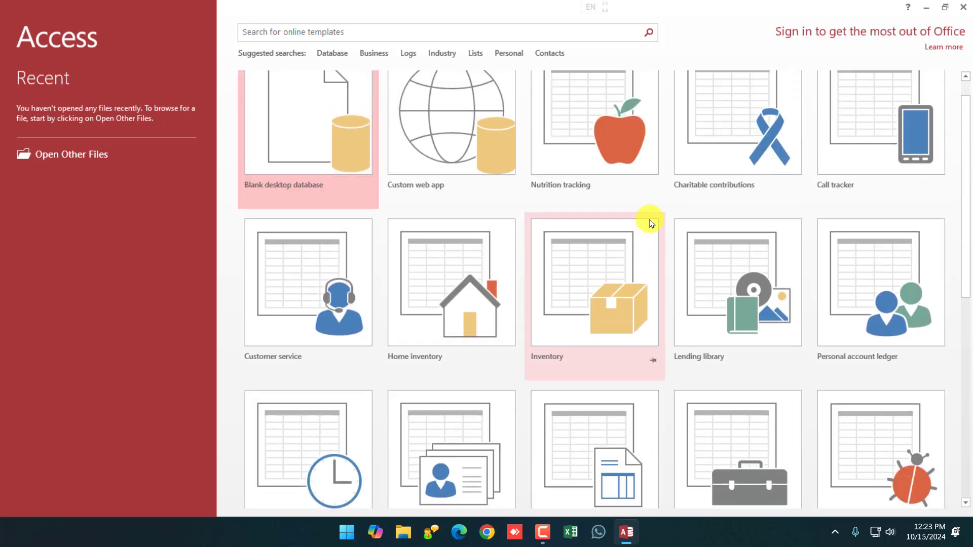
scroll(681, 221, up, 1)
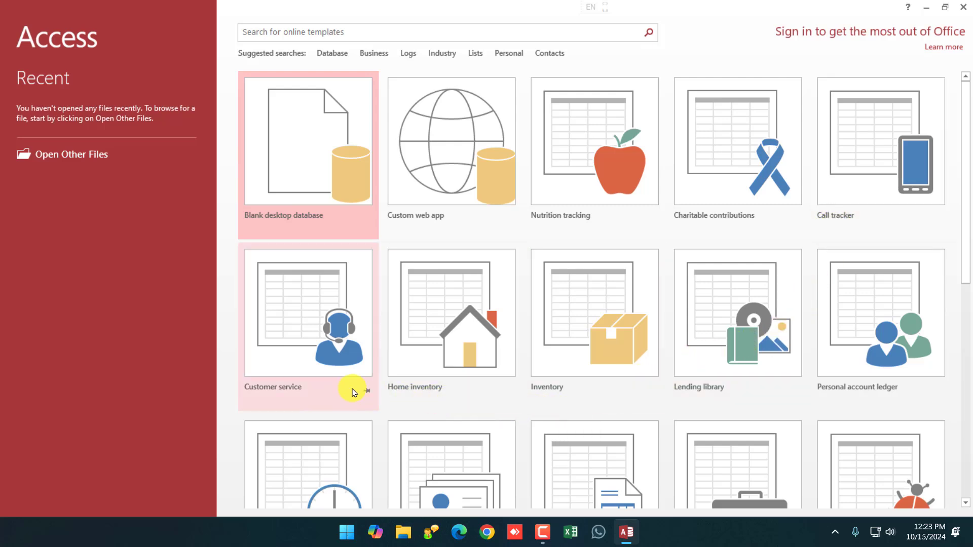
scroll(441, 375, down, 2)
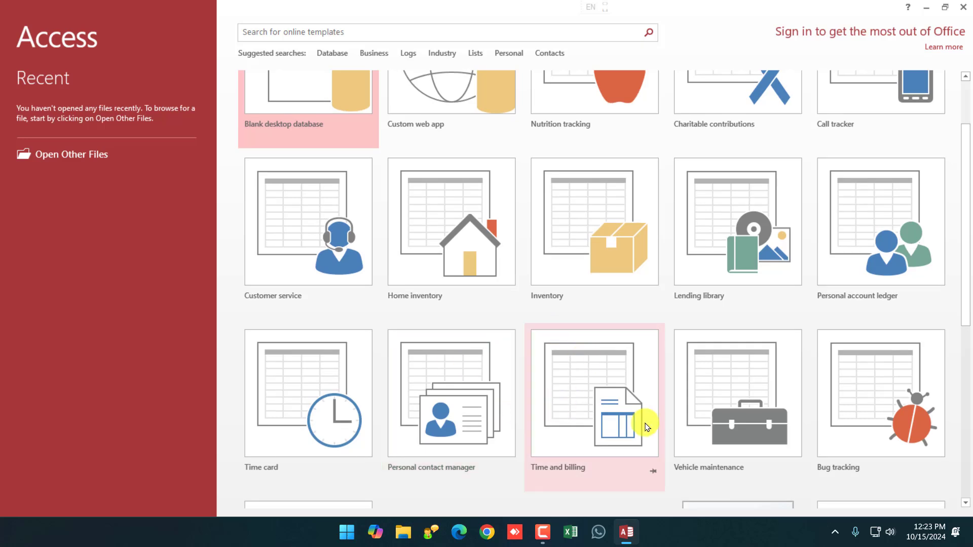
scroll(456, 180, up, 2)
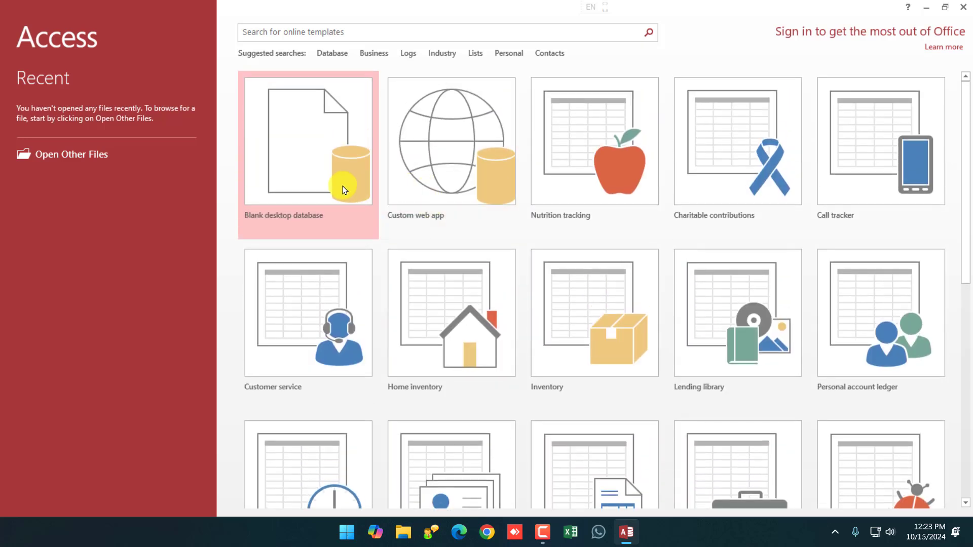
click(305, 143)
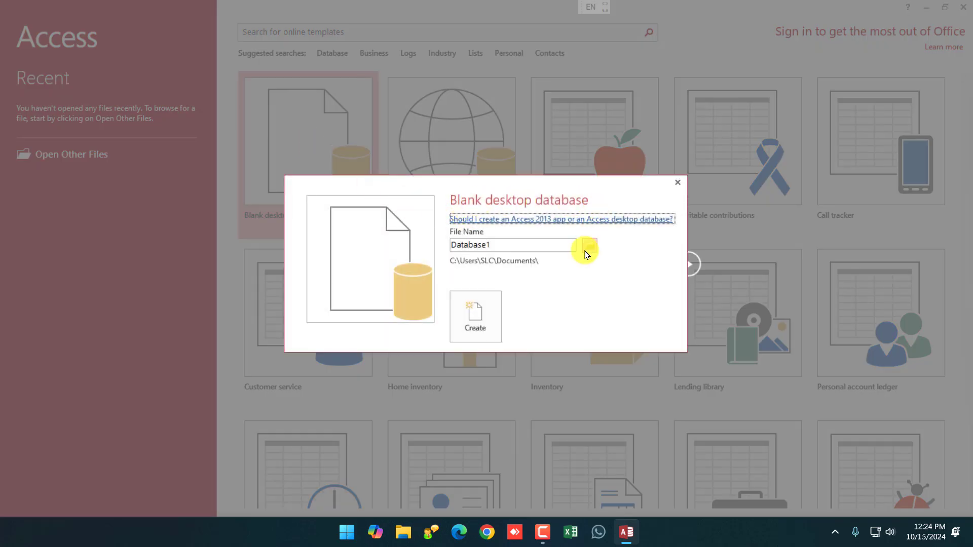
click(467, 245)
drag(451, 246, 502, 246)
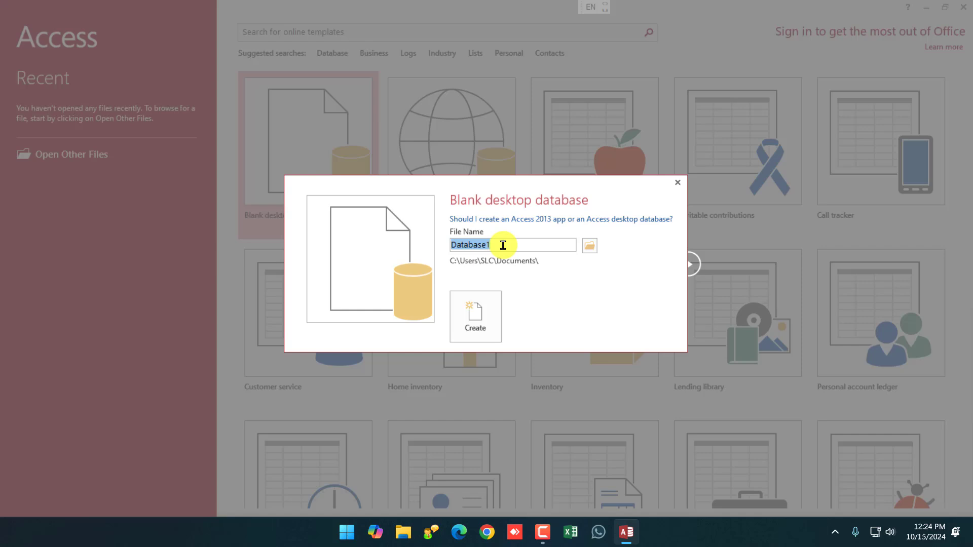
drag(503, 245, 441, 246)
drag(504, 244, 438, 247)
text(Practice15oct)
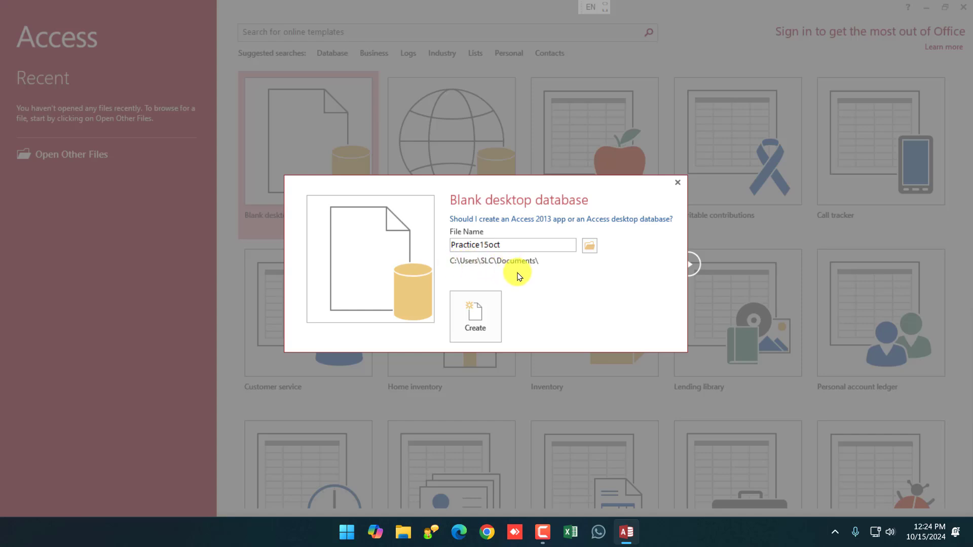
Create a Practice folder on Local Disk (D:) and make it the save location for Practice15oct.accdb.
click(591, 246)
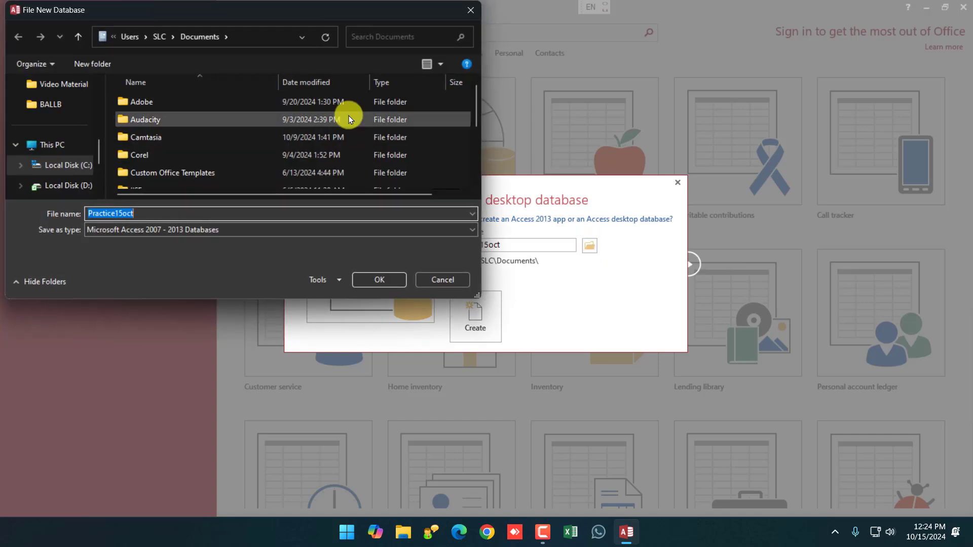
drag(318, 18, 568, 65)
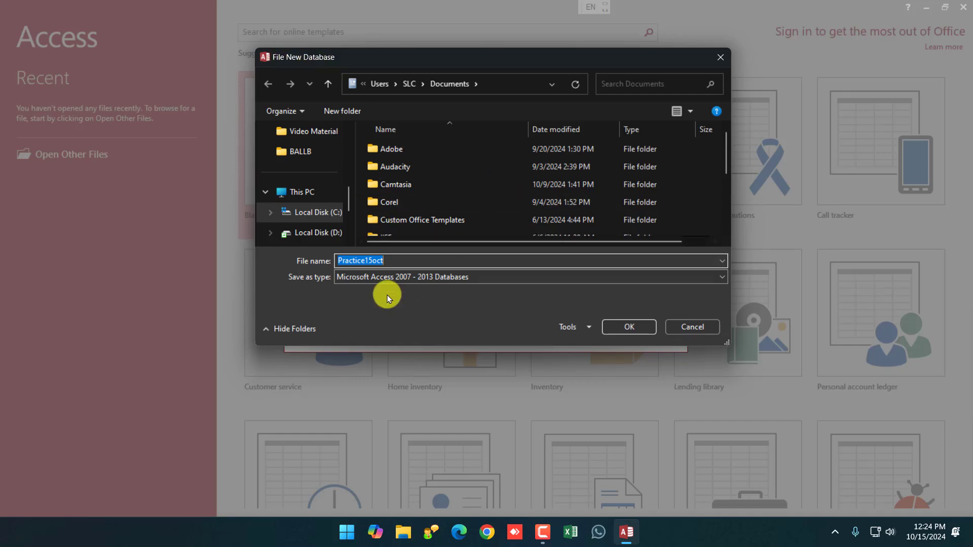
click(318, 234)
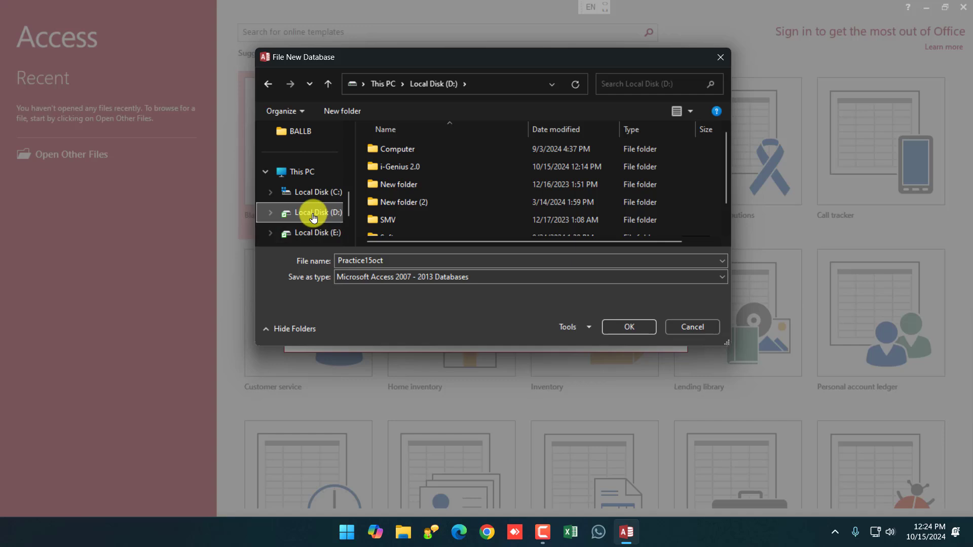
click(343, 111)
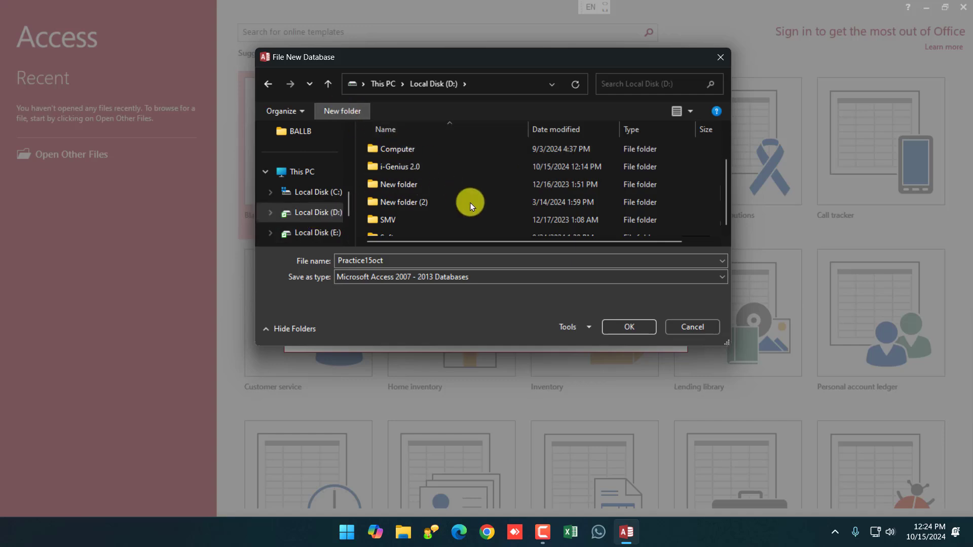
text(Prac)
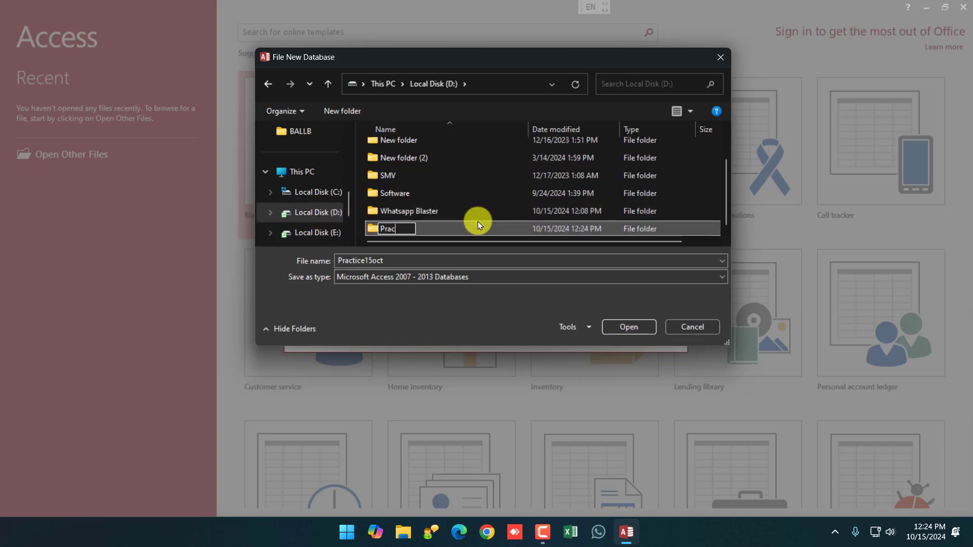
text(tice)
key(Return)
double_click(478, 226)
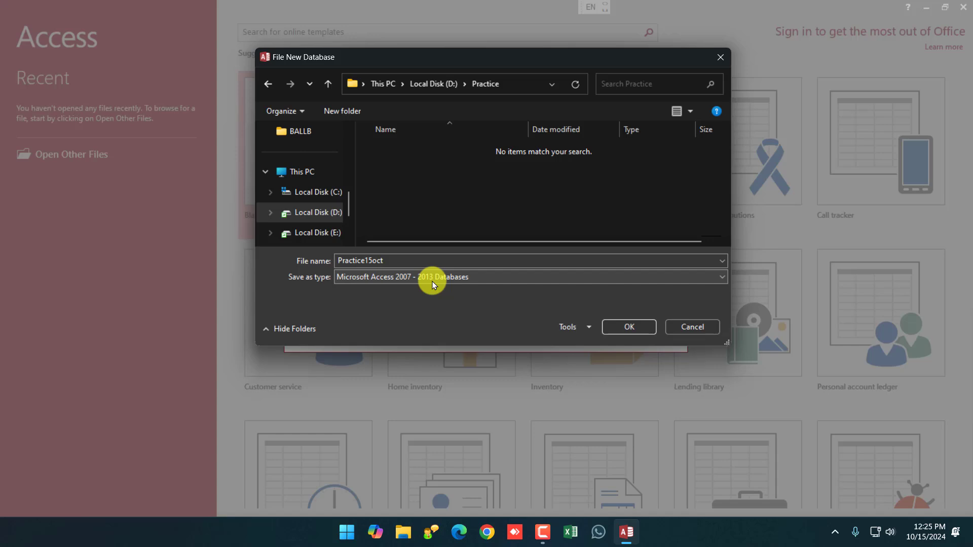
click(626, 327)
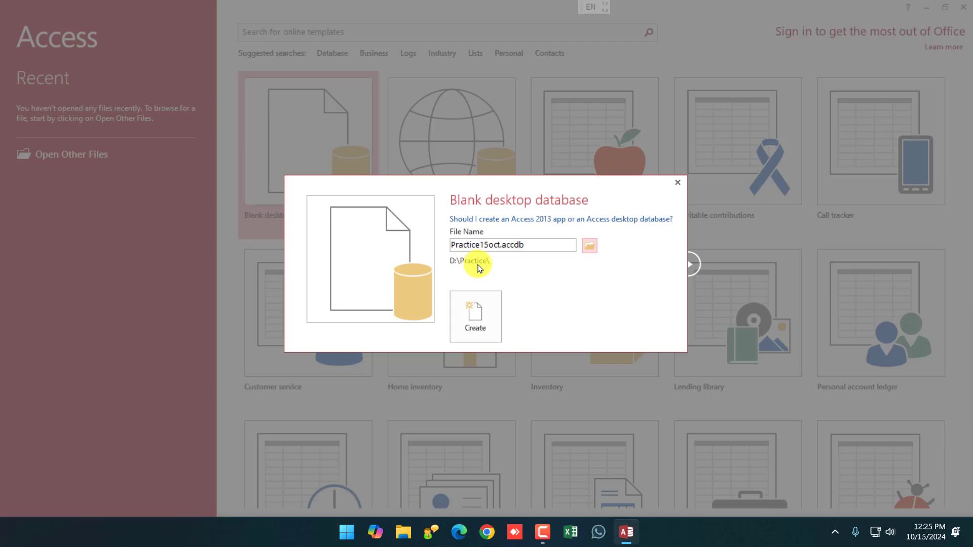
Create the Practice15oct database in D:\Practice.
click(471, 333)
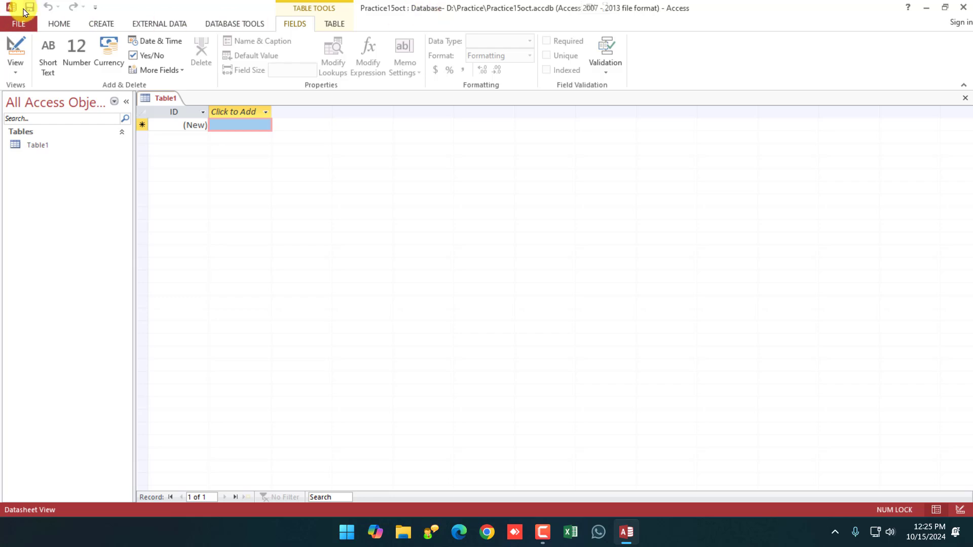
click(94, 7)
click(95, 8)
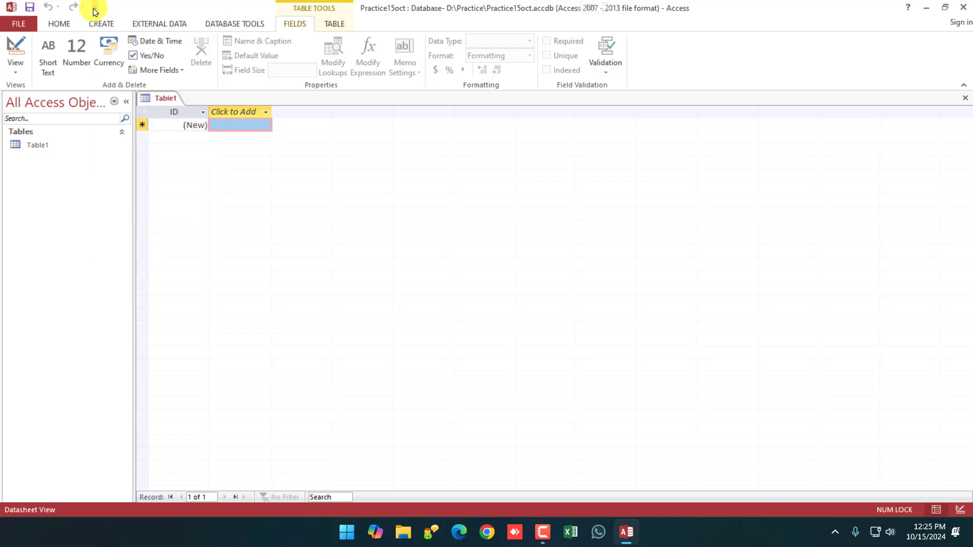
Browse the Home, Create, External Data, Database Tools, Fields and Table ribbon tabs, ending on Home.
click(59, 24)
click(108, 26)
click(160, 24)
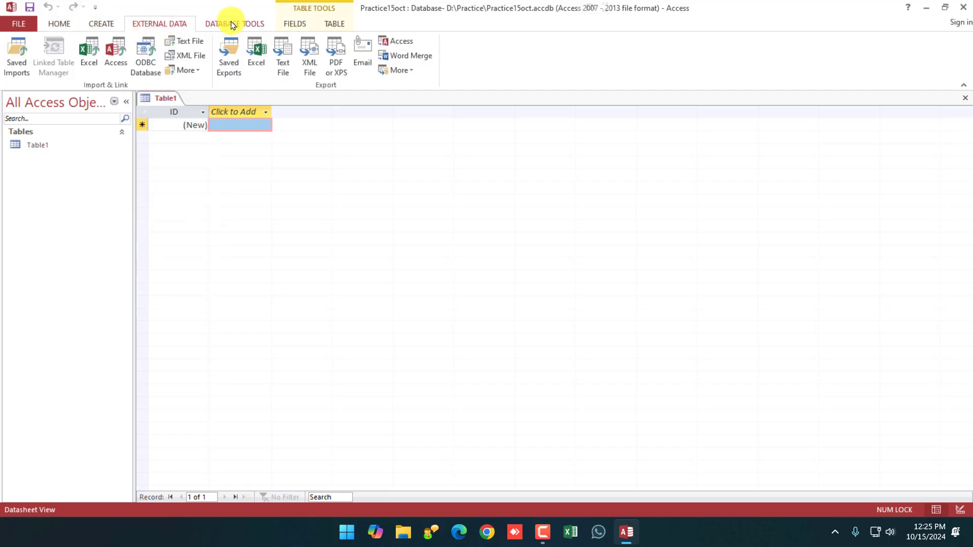
click(235, 24)
click(295, 24)
click(334, 24)
click(64, 19)
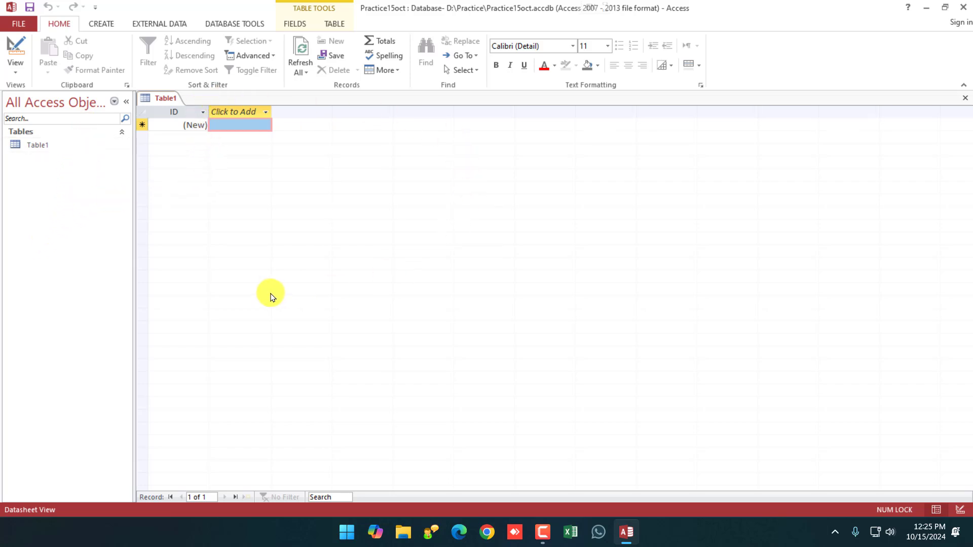
Close the empty Table1 without saving it, leaving the database with no objects.
click(45, 146)
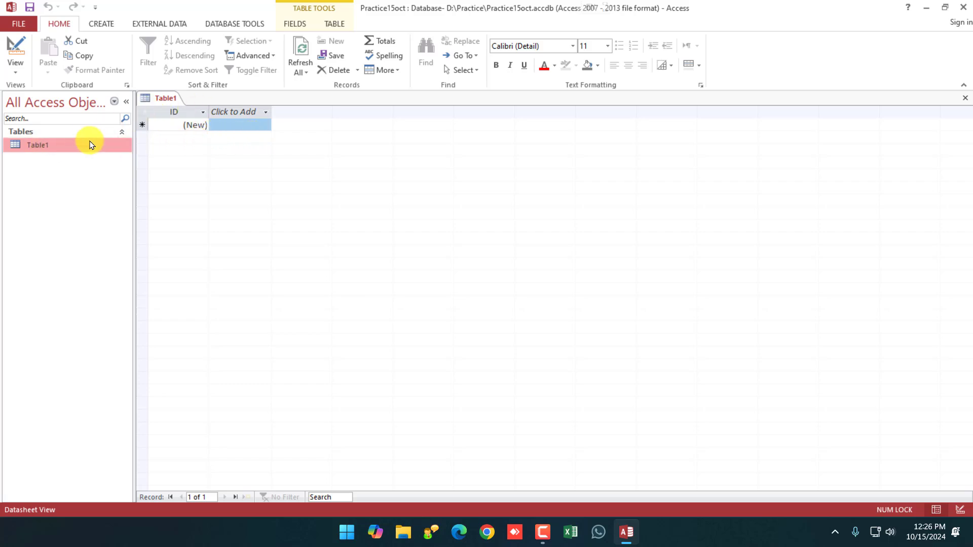
click(120, 104)
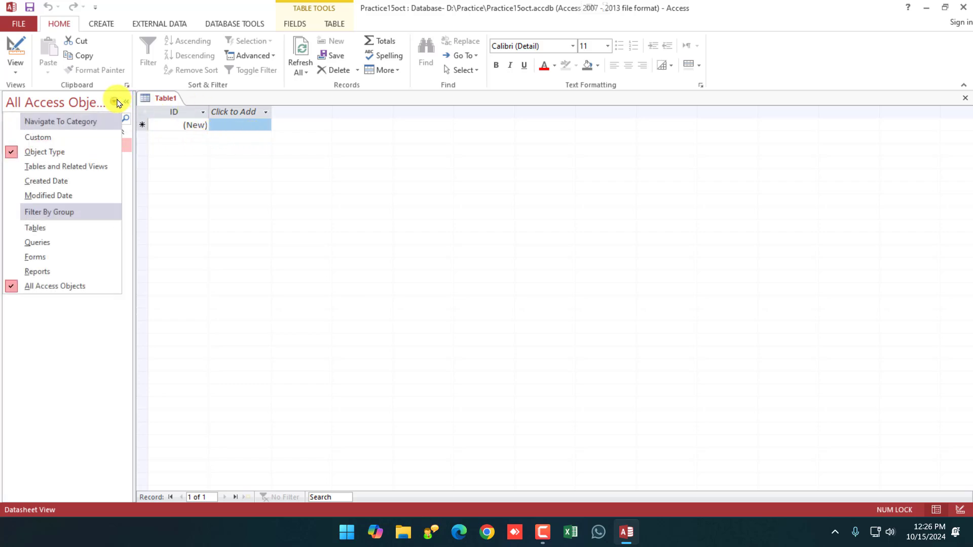
click(119, 104)
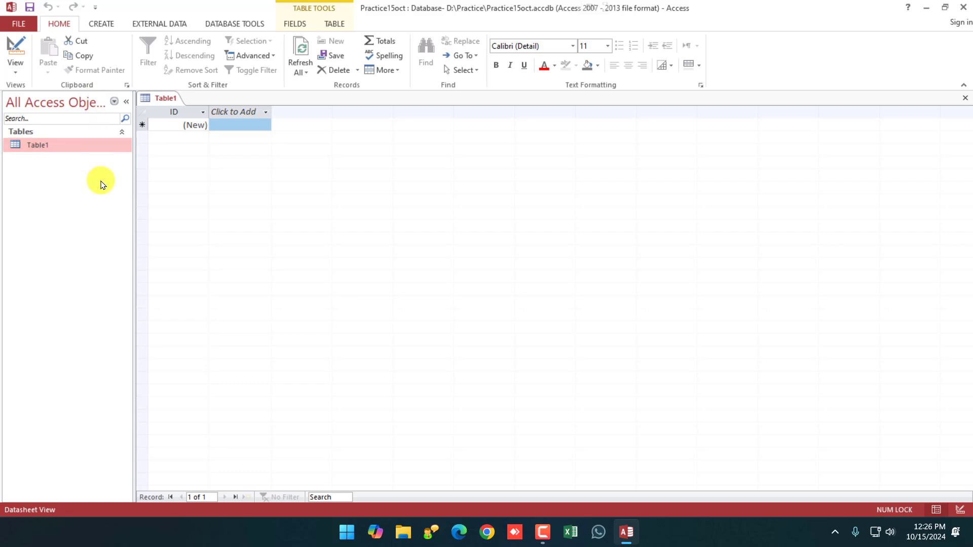
click(102, 24)
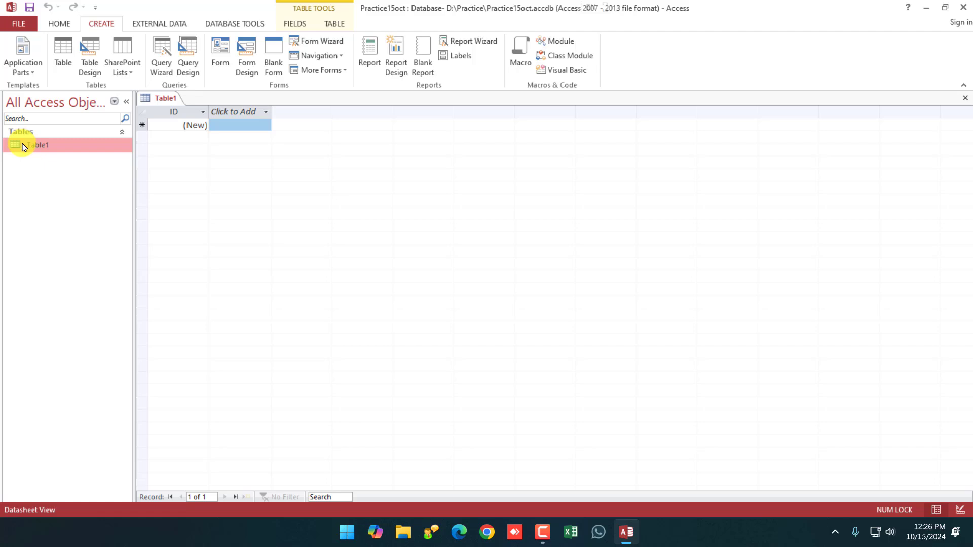
drag(23, 147, 35, 148)
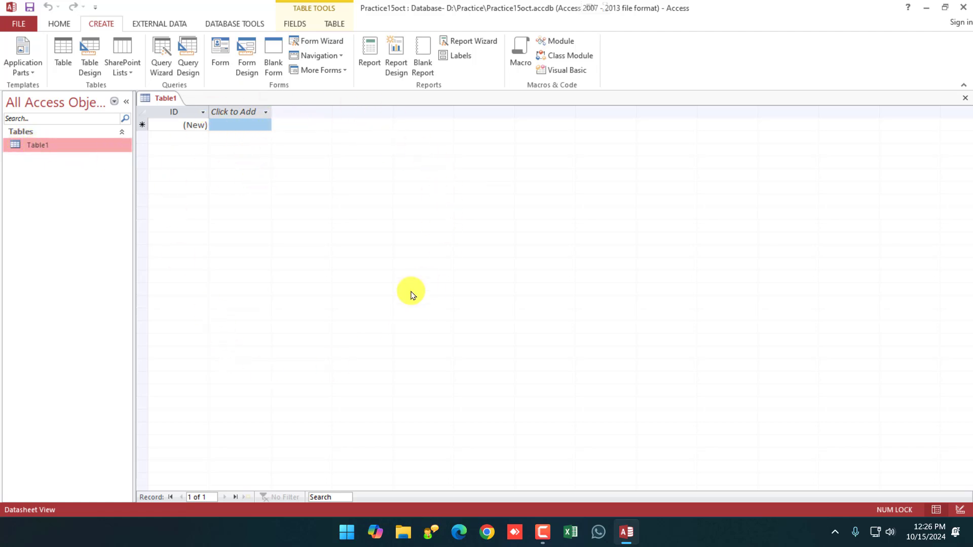
right_click(170, 104)
click(200, 121)
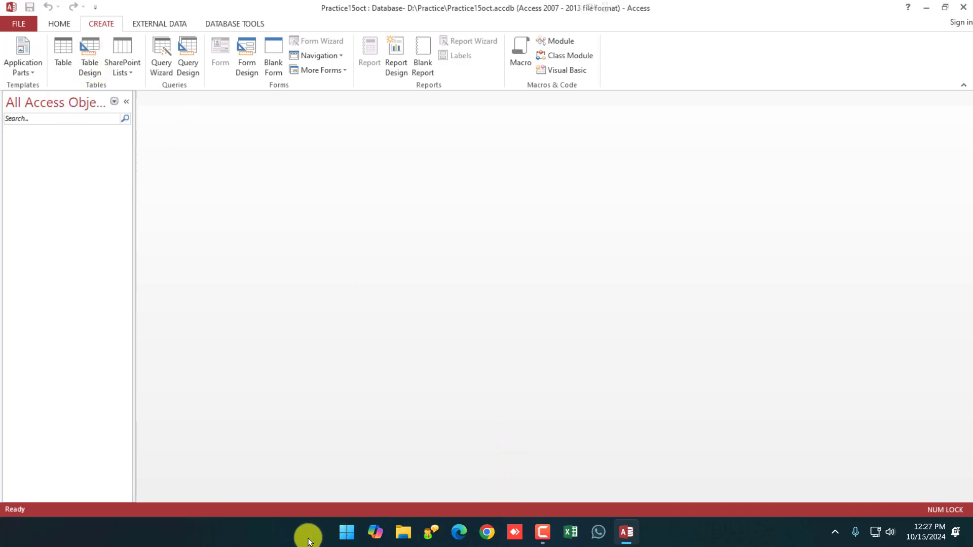
Launch Word 2013 from the search and create a blank document.
click(342, 532)
text(word 2013)
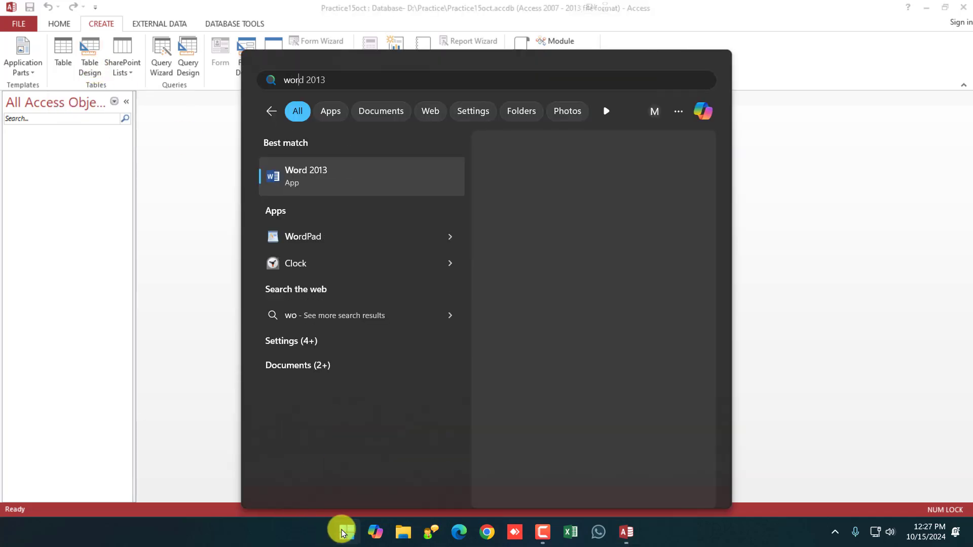
key(Return)
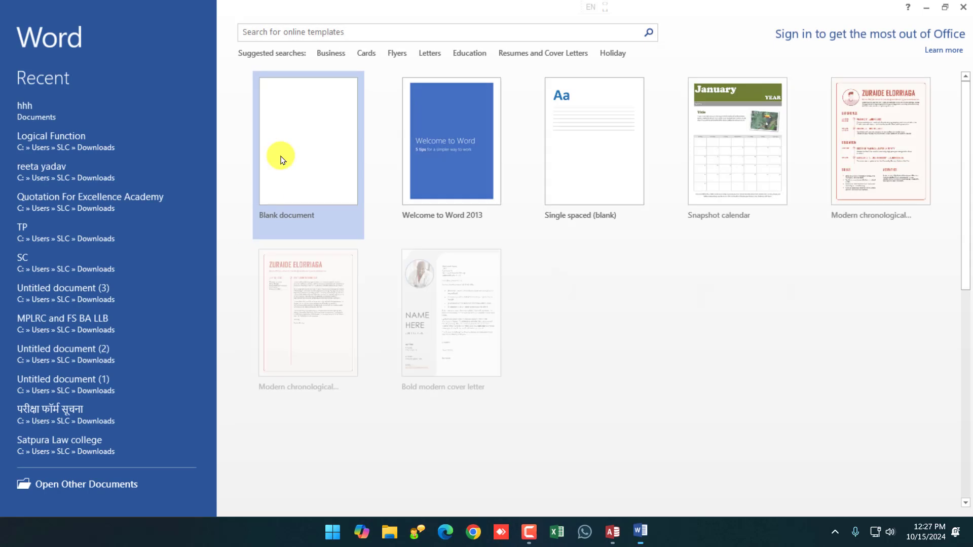
click(305, 136)
Open Word's Insert table grid, then return to the Access database.
click(96, 24)
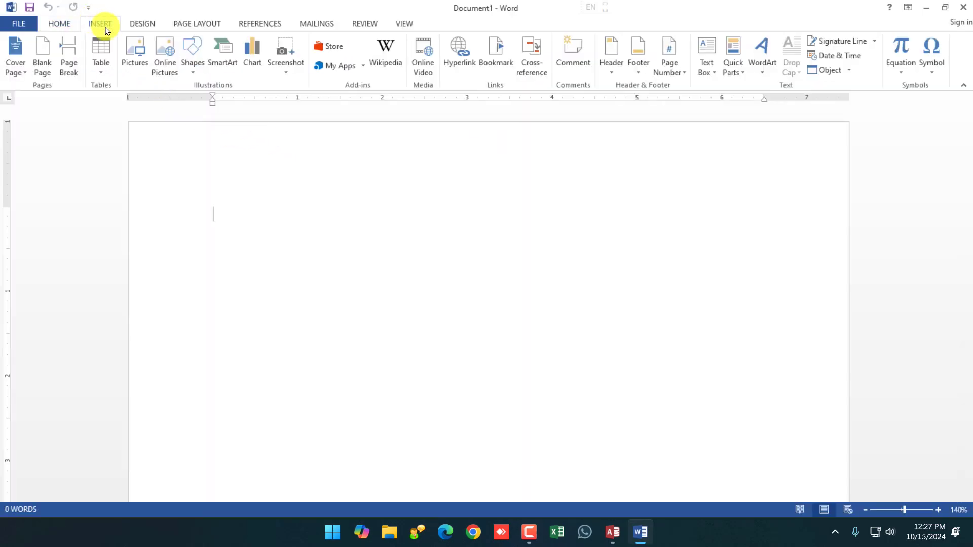
click(100, 66)
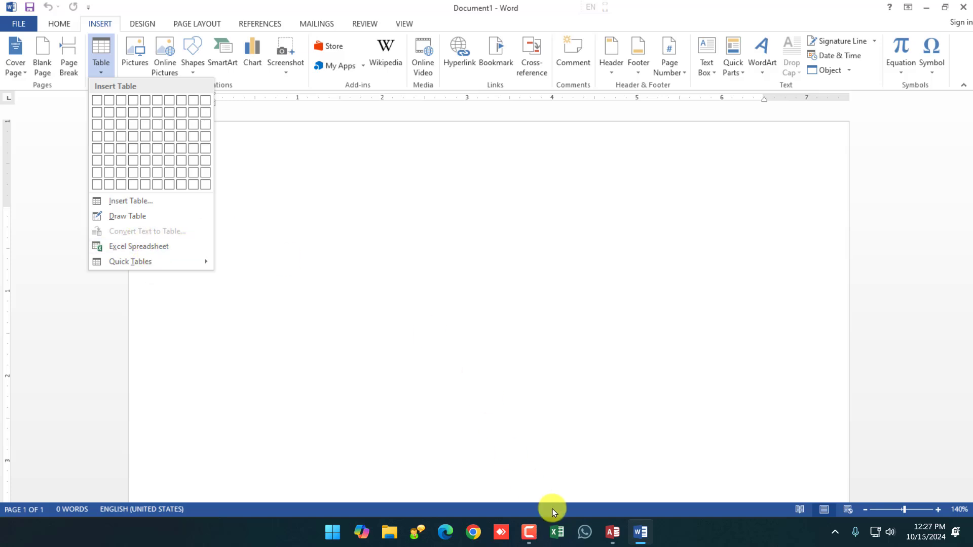
click(613, 531)
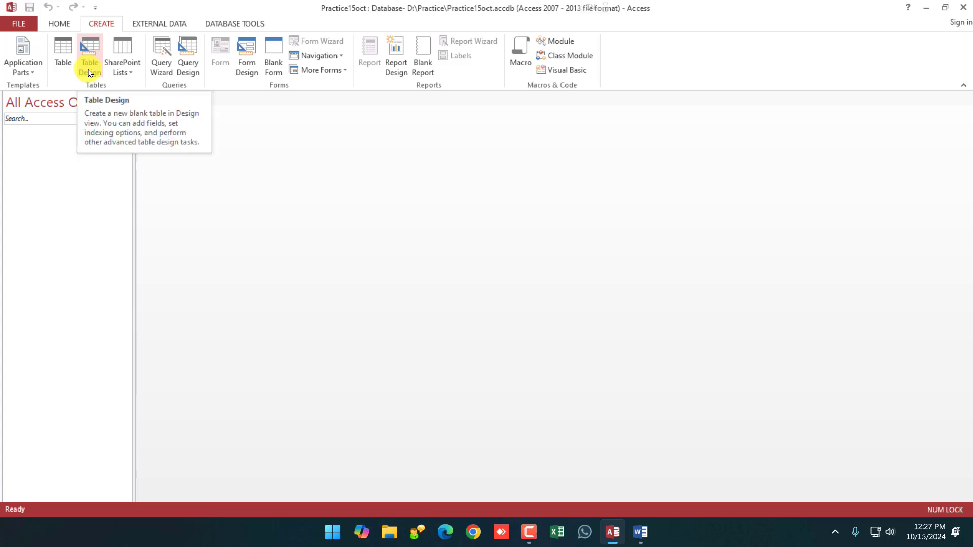
Create a new table in Access, then bring the blank Word document forward.
click(59, 49)
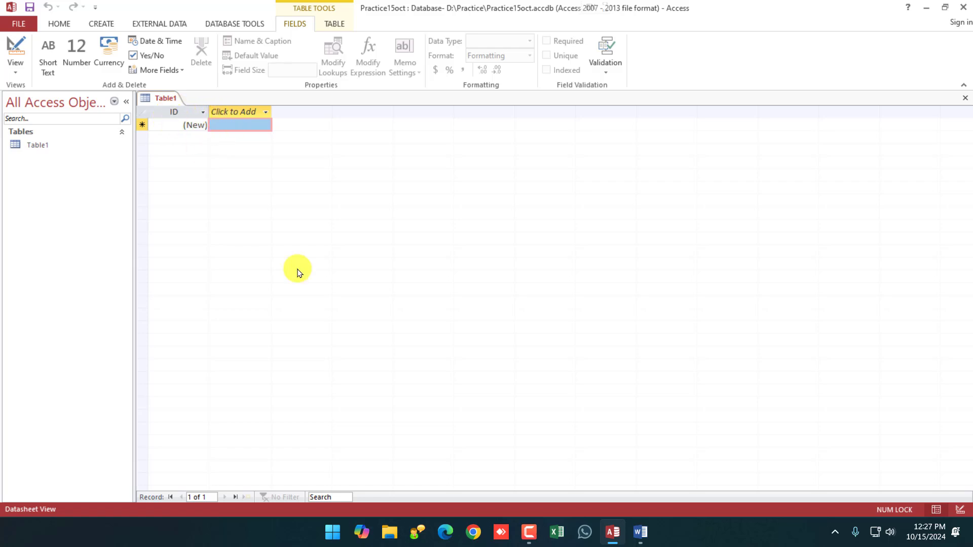
click(639, 531)
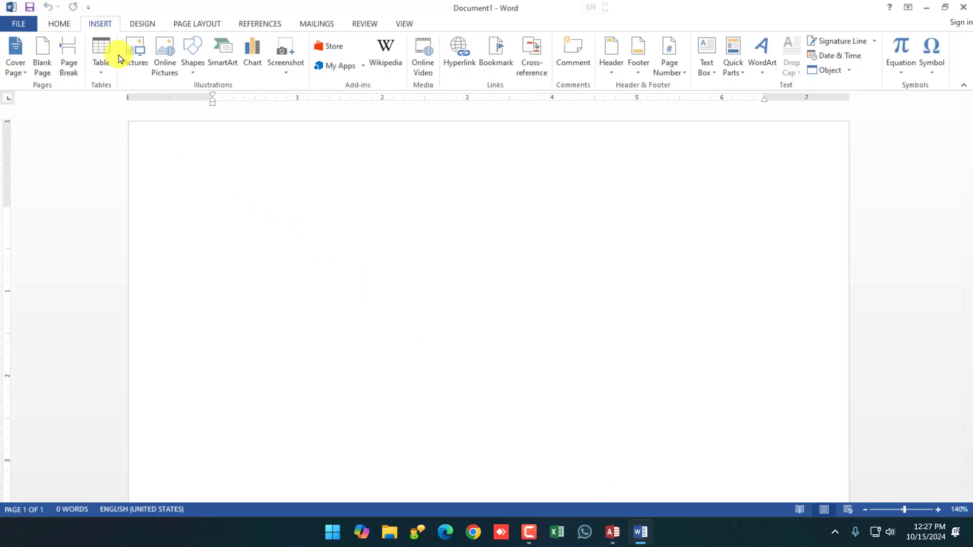
Insert a 5x4 Word table headed S.no, Name, Address, Course and Fees.
click(101, 56)
click(137, 134)
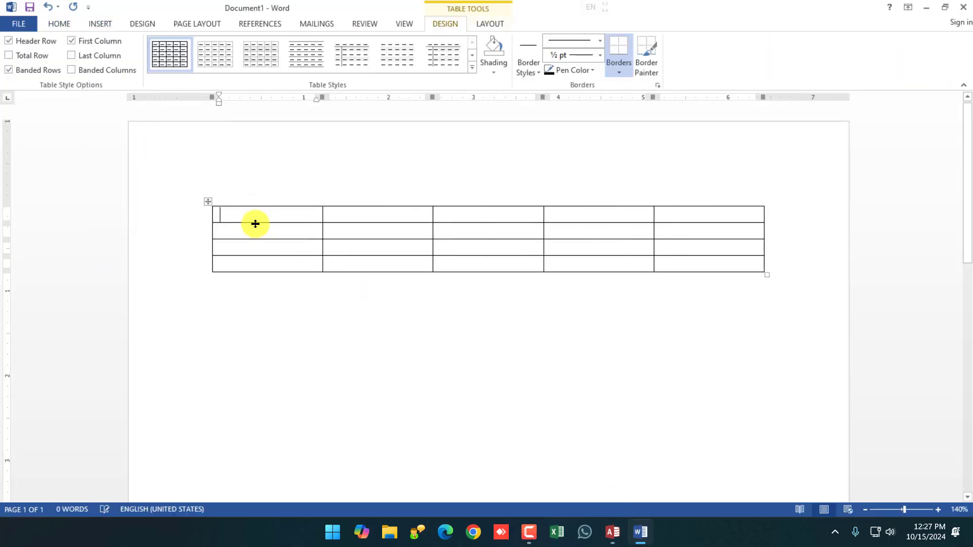
text(S.no)
key(Tab)
text(Na)
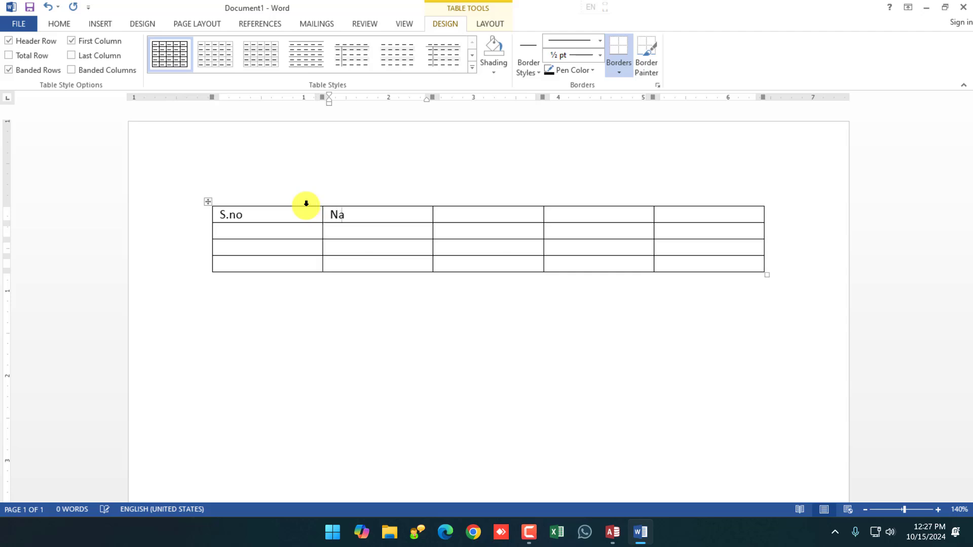
text(me)
key(Tab)
text(A)
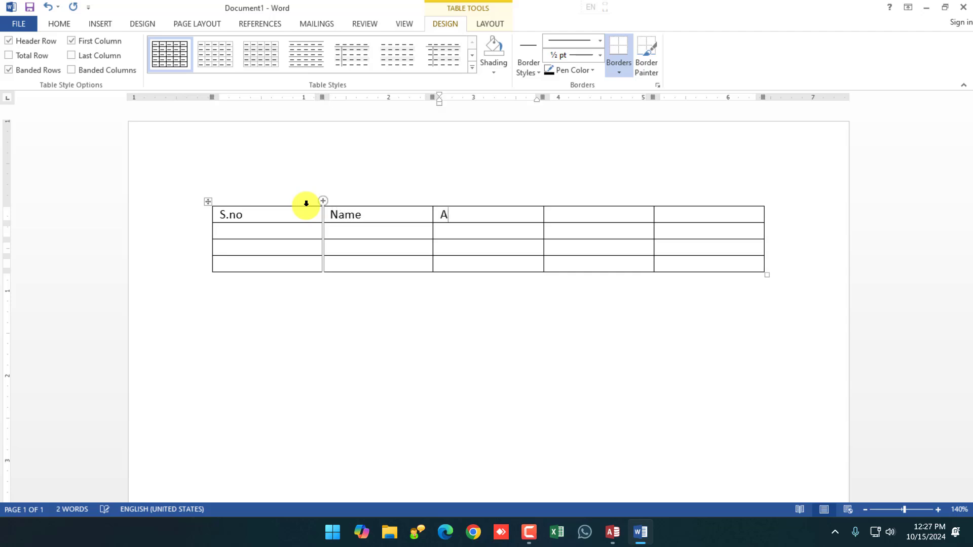
text(ddress)
key(Tab)
text(Course)
key(Tab)
text(F)
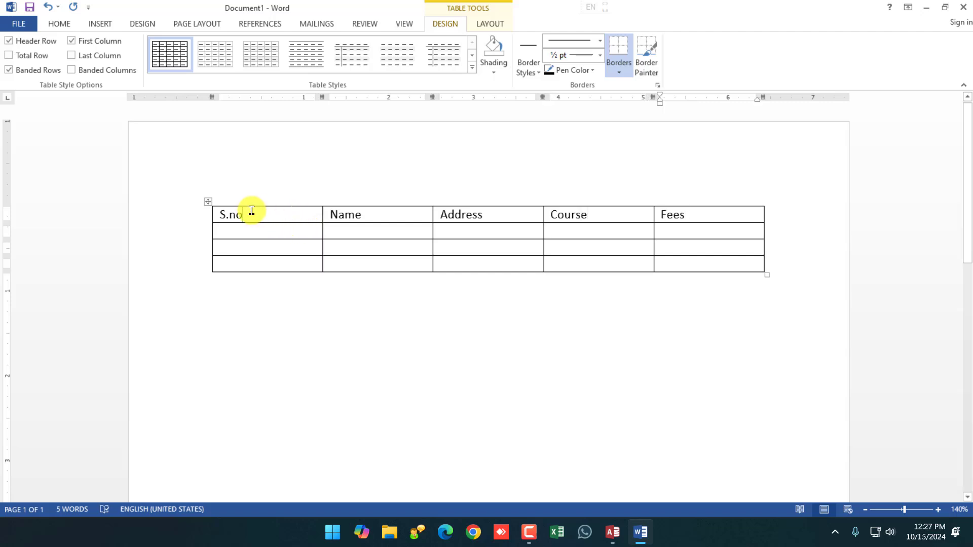
drag(249, 211, 213, 211)
Fill in the table's second row, entering 1 under S.no.
click(227, 231)
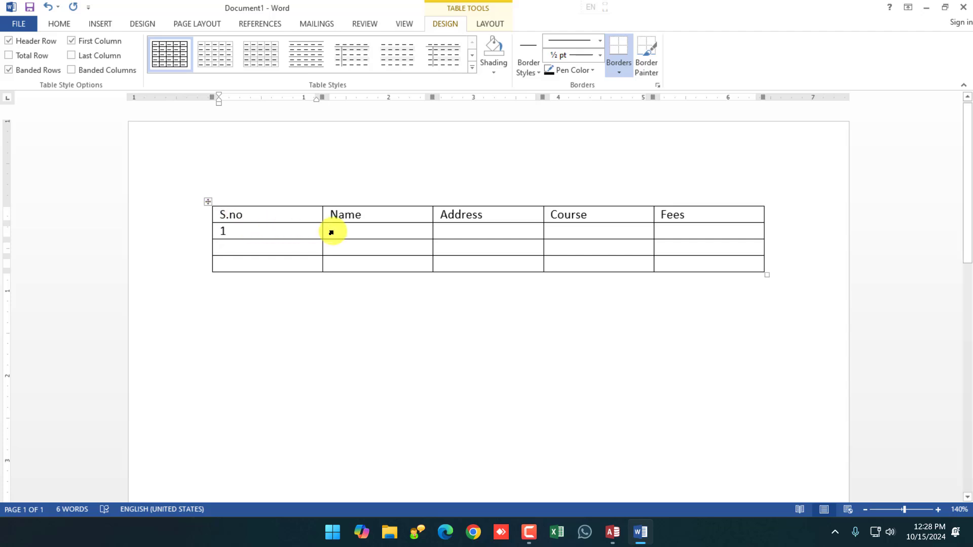
click(355, 234)
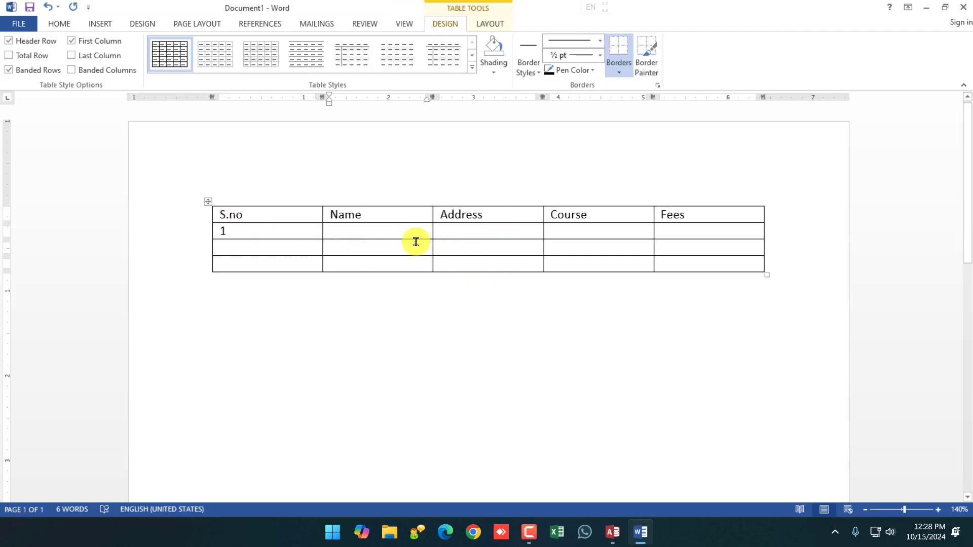
click(487, 231)
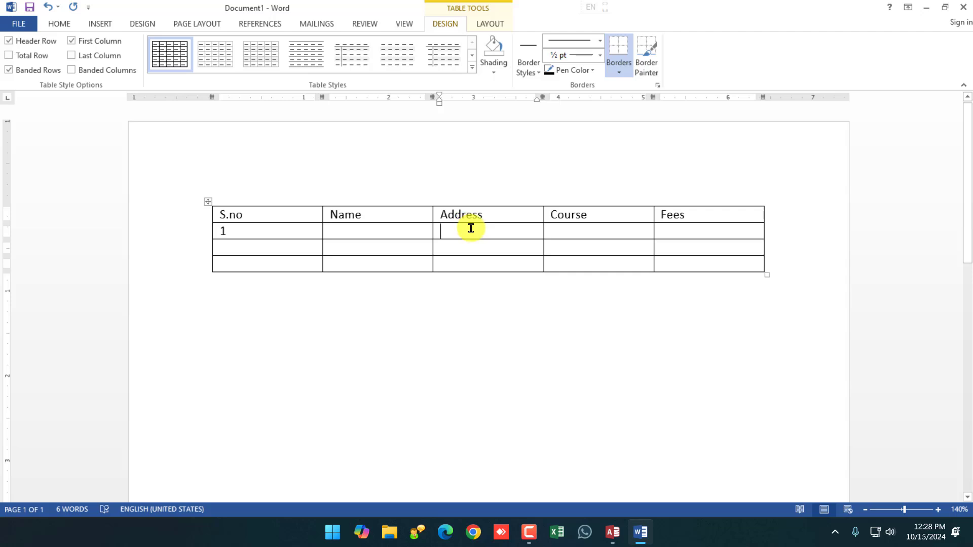
click(583, 238)
click(737, 229)
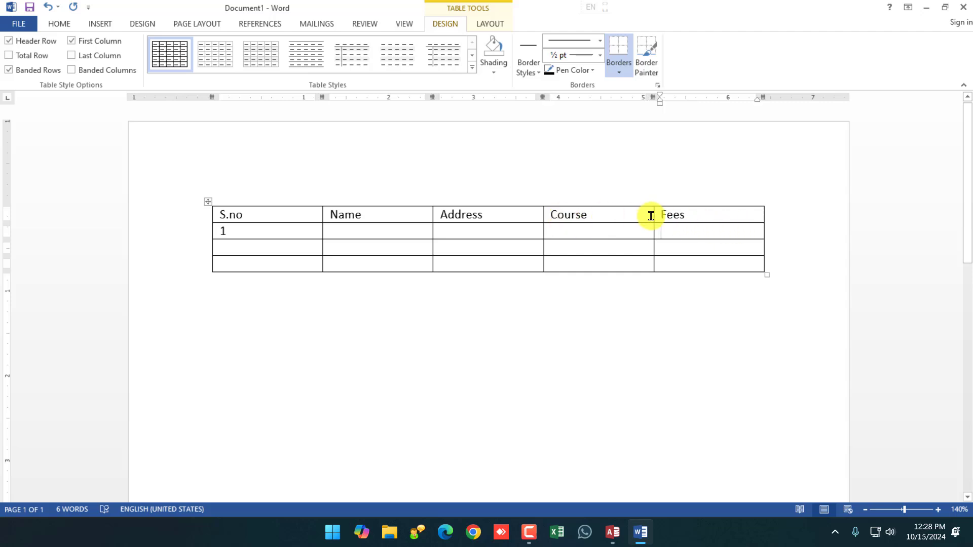
double_click(667, 214)
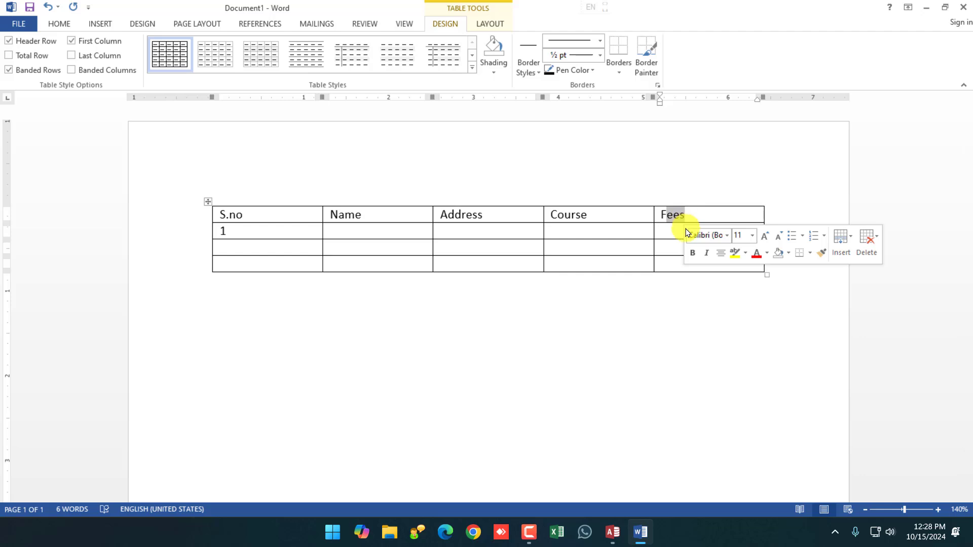
click(667, 230)
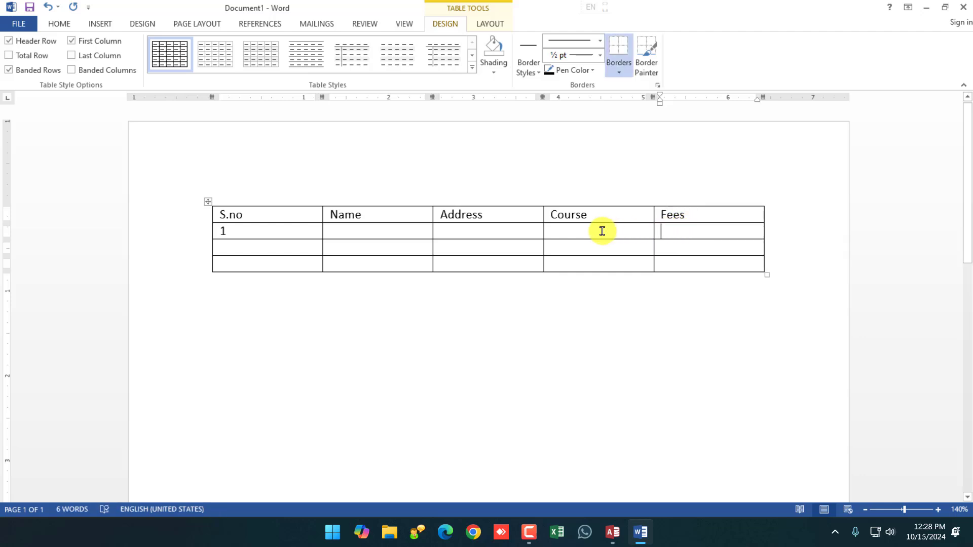
Launch Excel 2013 and create a blank workbook.
click(529, 532)
click(558, 541)
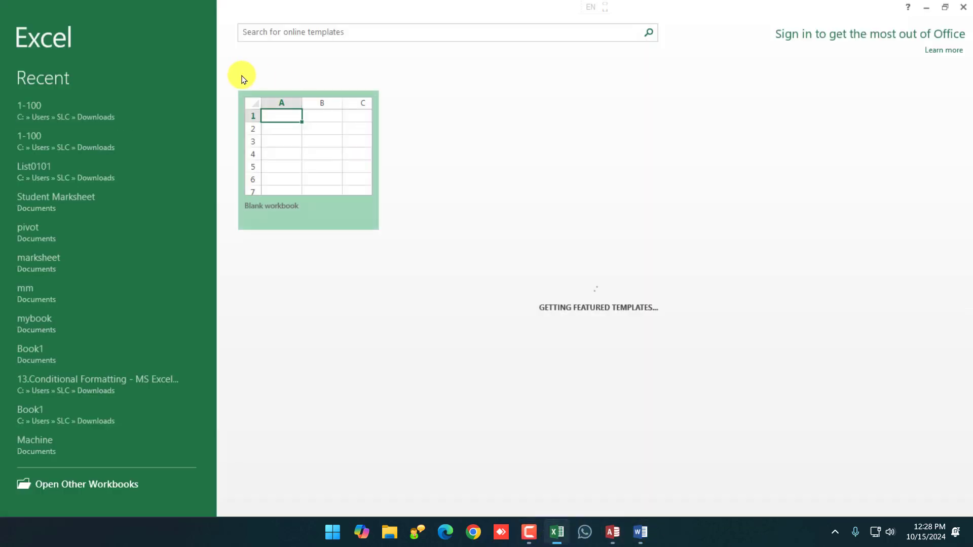
click(297, 150)
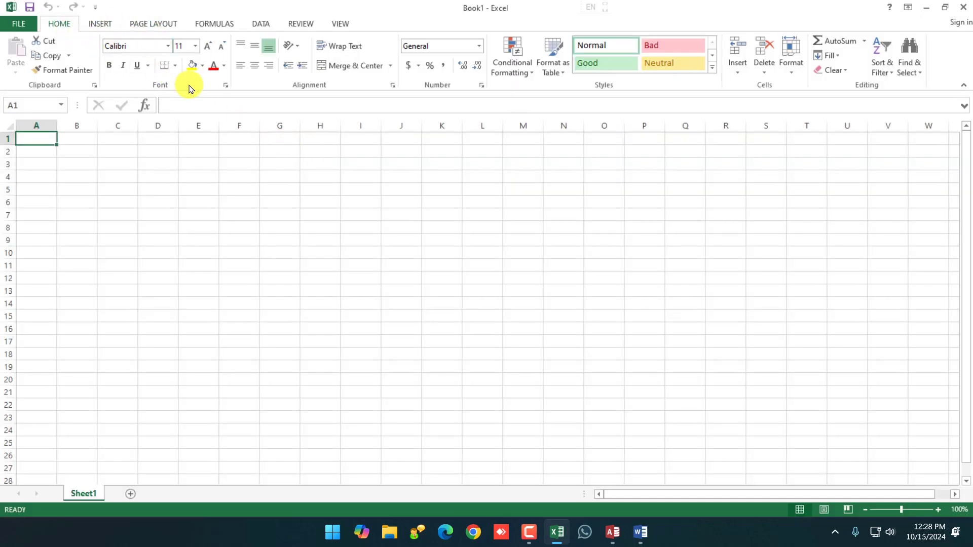
Open the Number Format list in Book1 and close it, leaving cells as General.
click(479, 46)
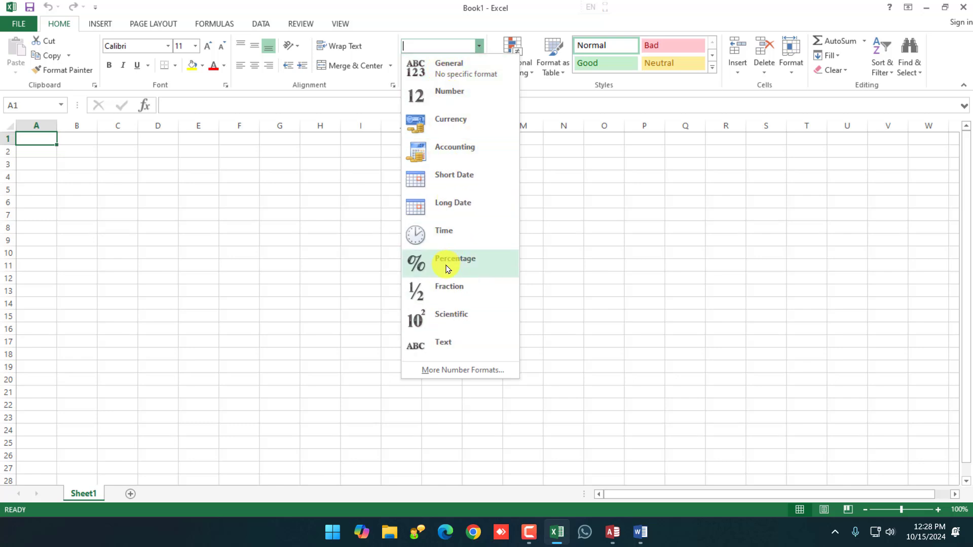
mouse_move(613, 542)
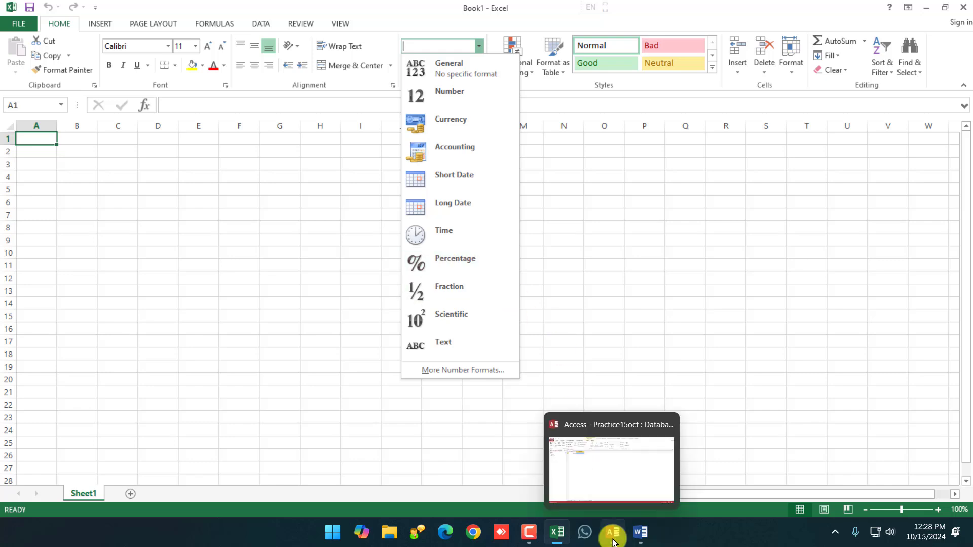
click(564, 501)
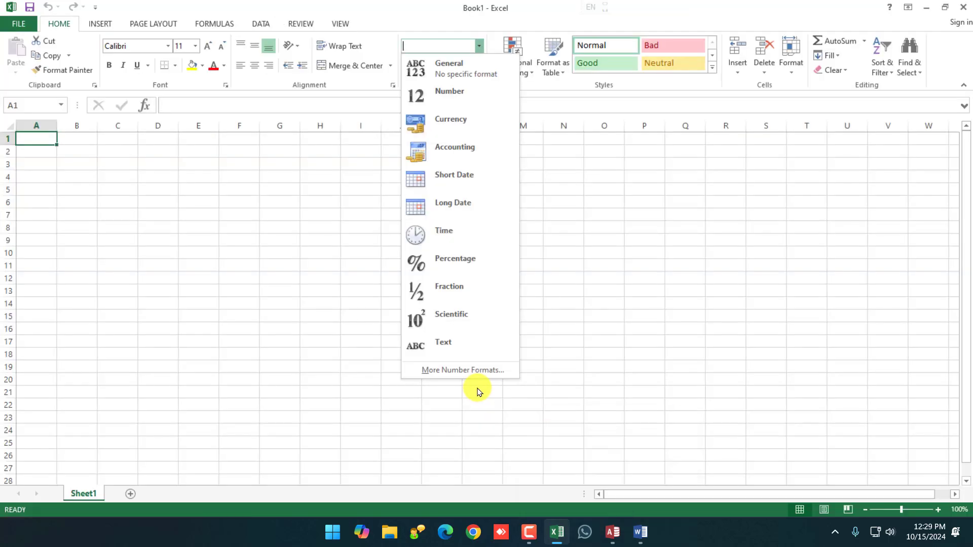
click(220, 312)
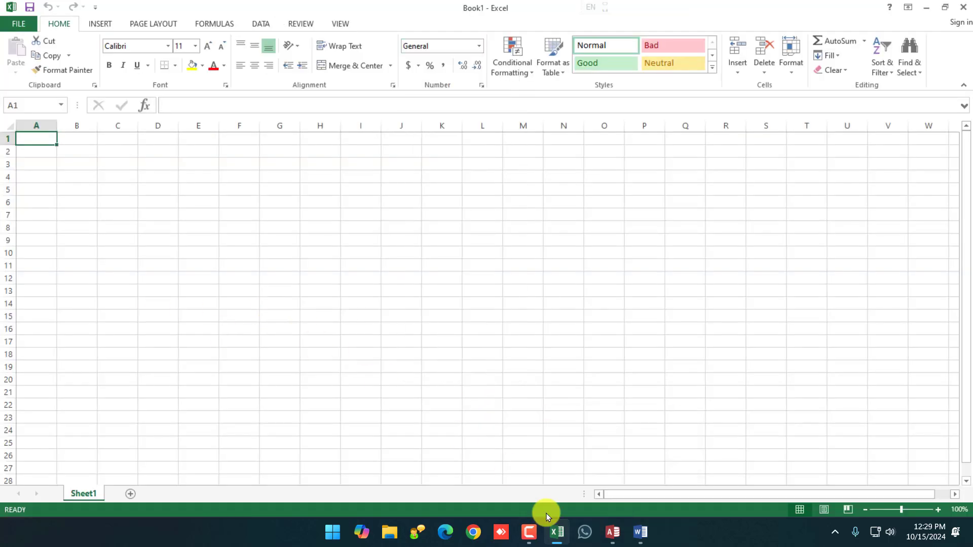
Return to Table1 in Access and list the field types for a new column.
click(614, 532)
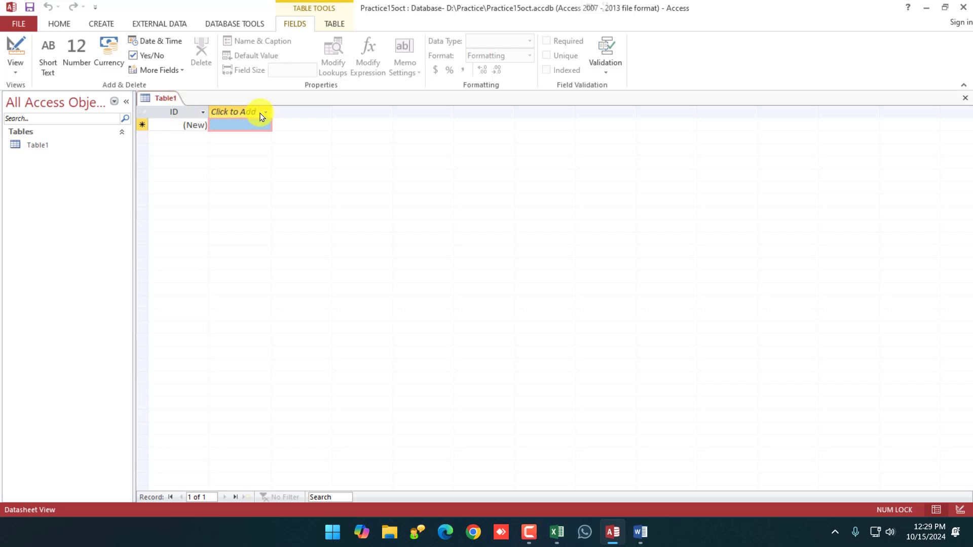
click(640, 532)
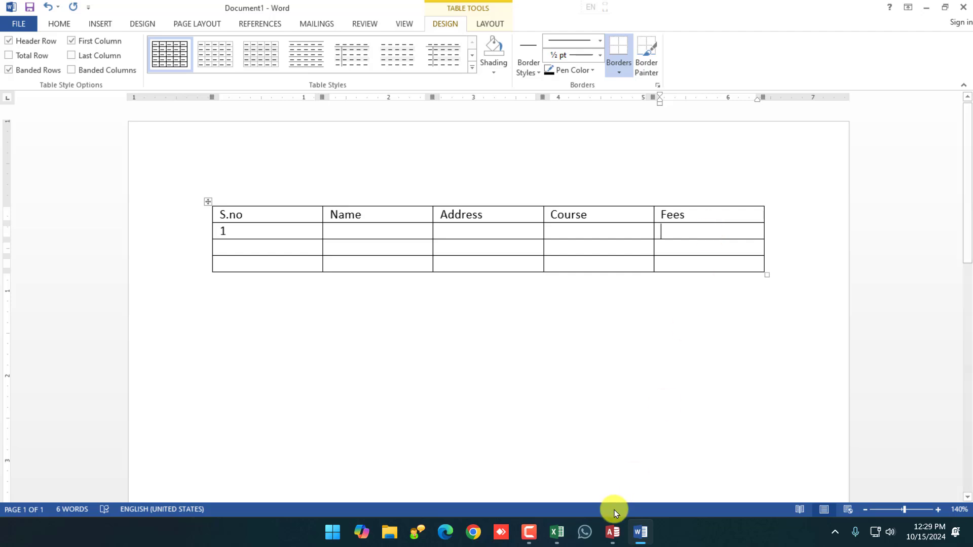
click(612, 530)
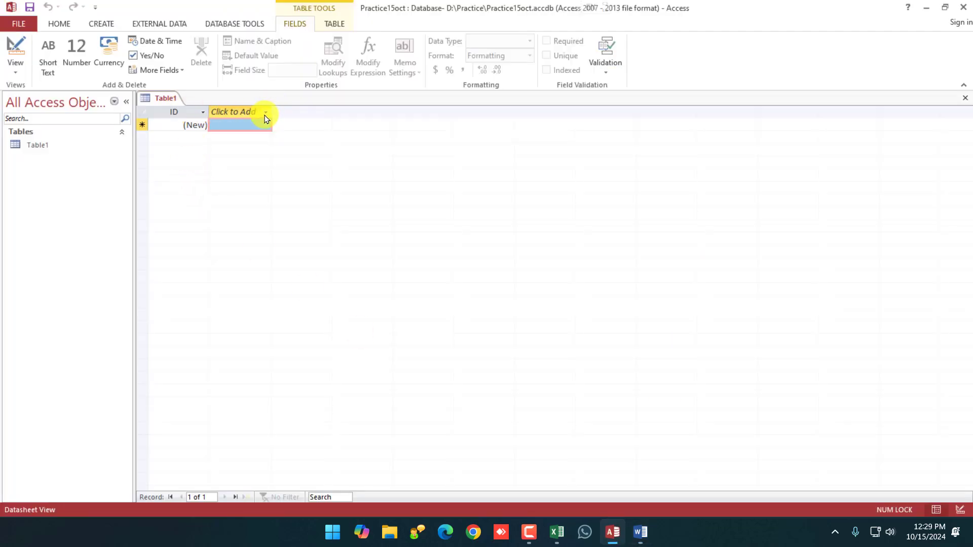
click(266, 113)
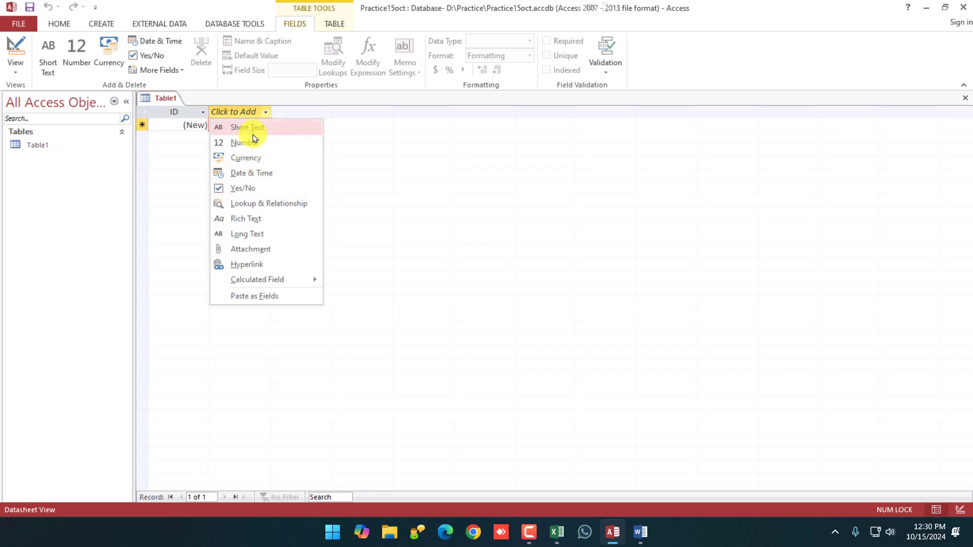
Add a Short Text field named SName to Table1.
click(253, 133)
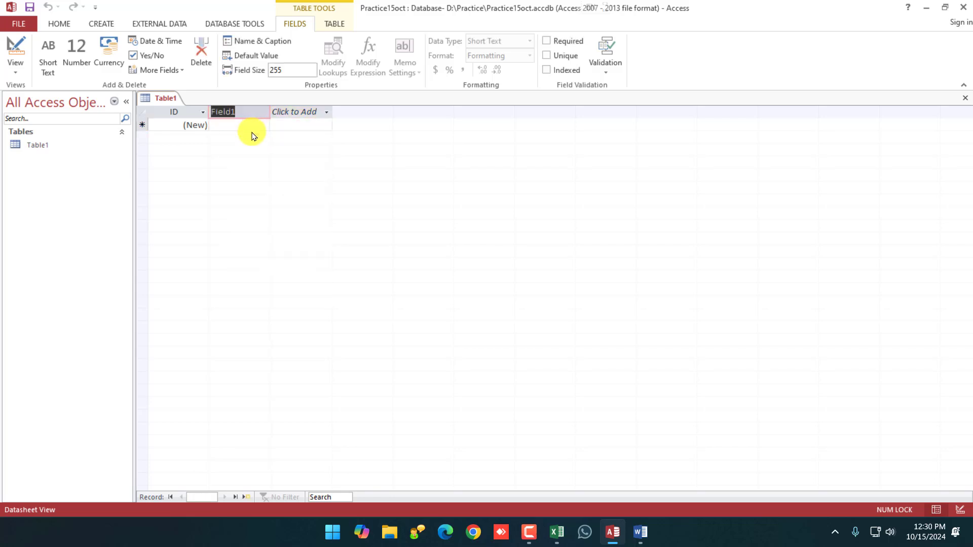
text(N)
key(BackSpace)
text(SName)
click(275, 112)
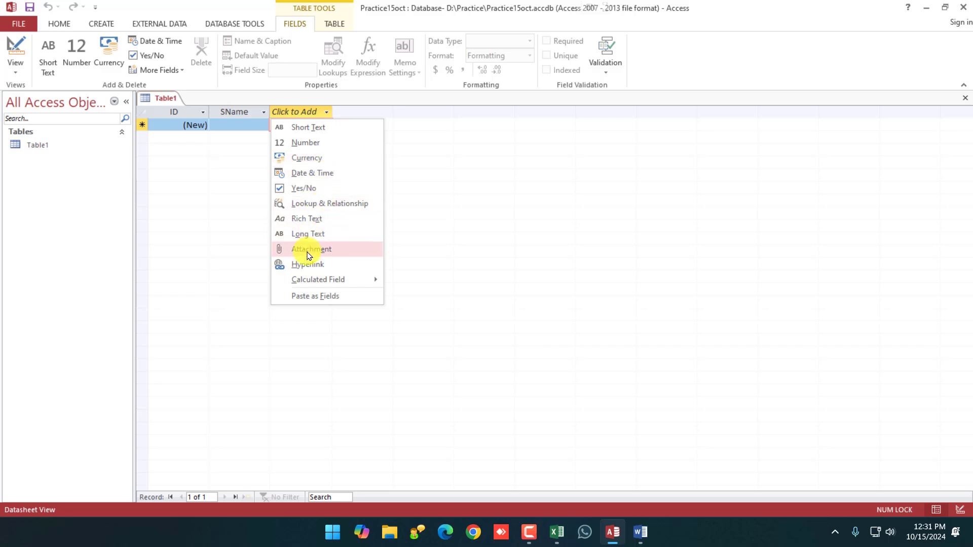
Add a Long Text field named Address after SName.
click(306, 219)
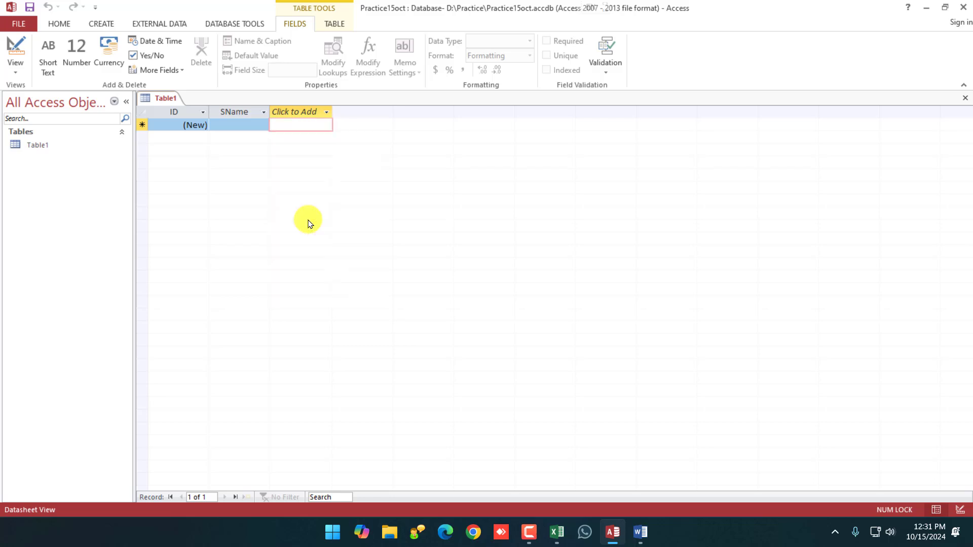
text(Address)
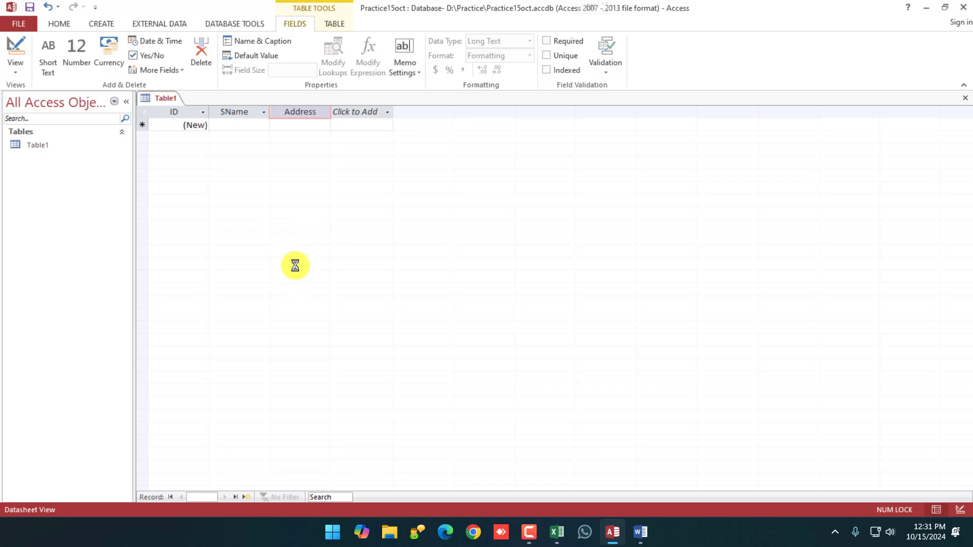
click(379, 112)
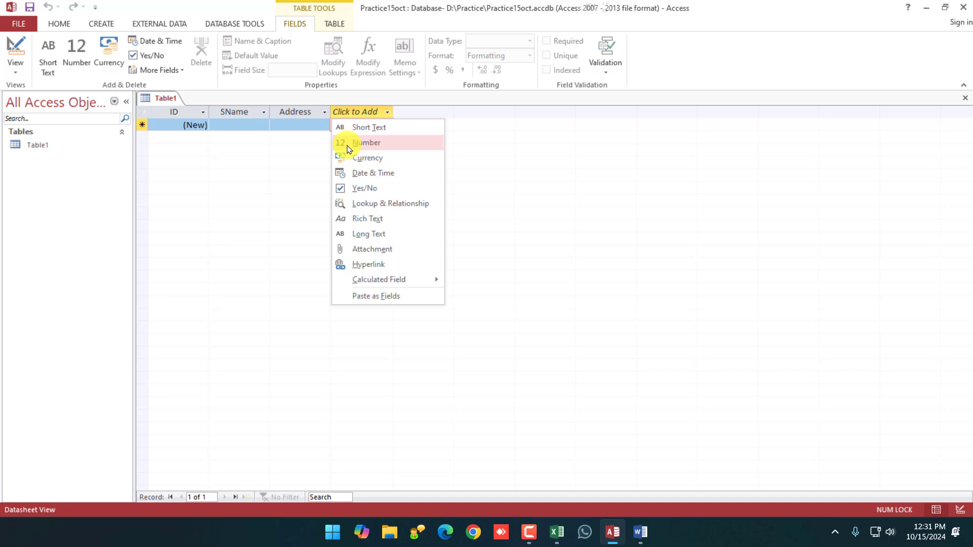
Add a Short Text field named Course and a Number field named Fees after Address.
click(371, 132)
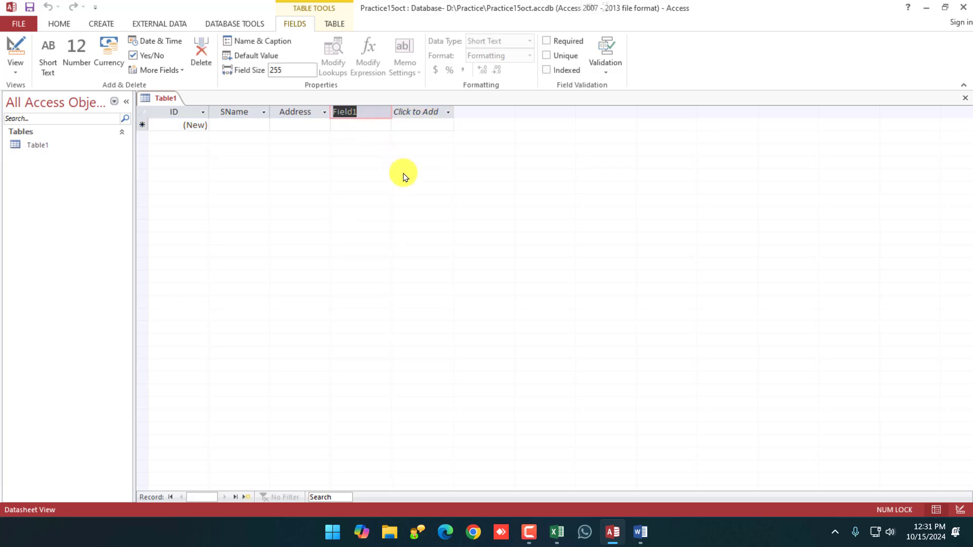
text(Course)
key(Return)
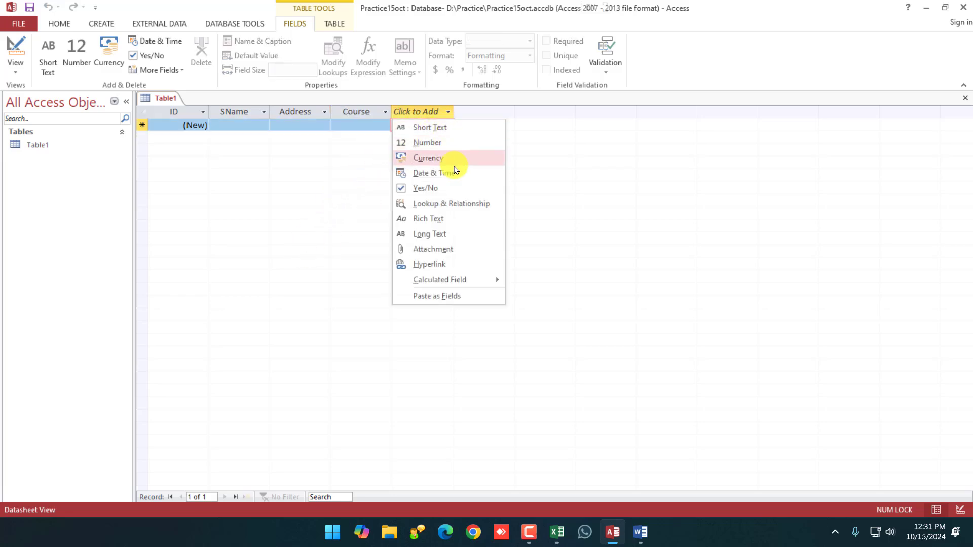
click(420, 143)
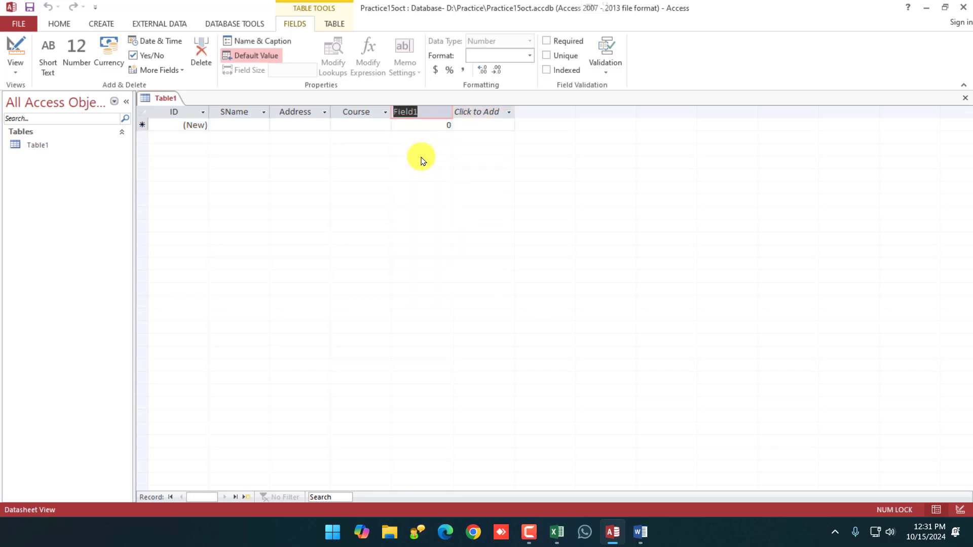
text(Fees)
key(Return)
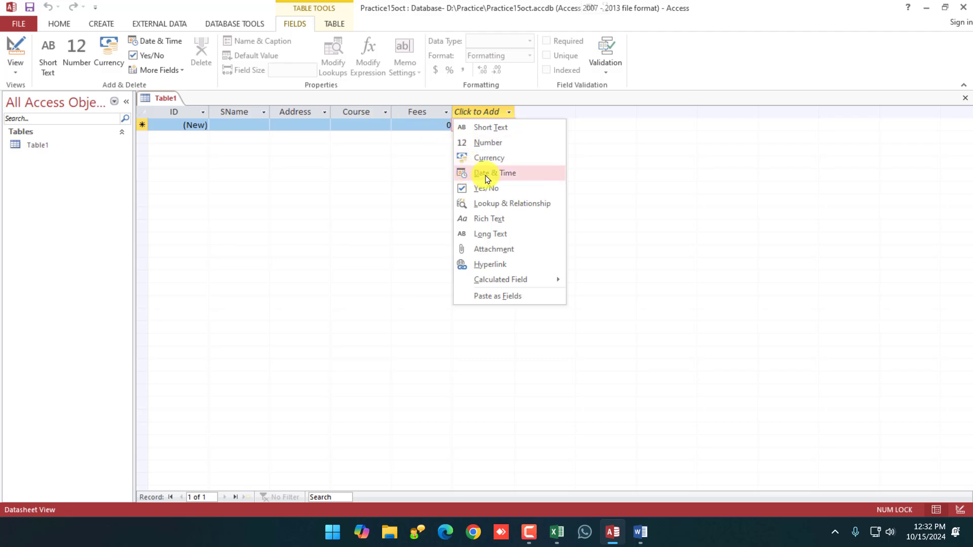
Add two Date & Time fields named DOB and DOA.
click(487, 175)
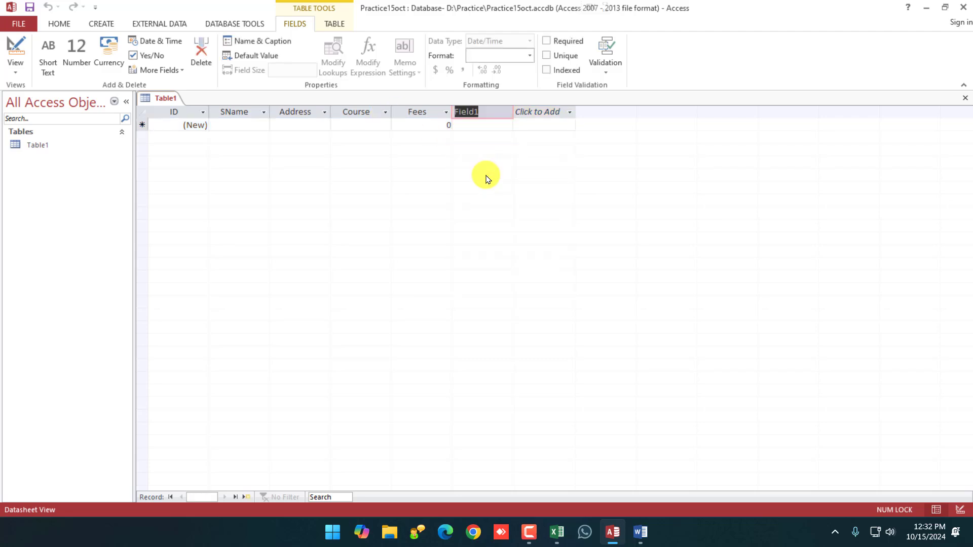
text(DOB)
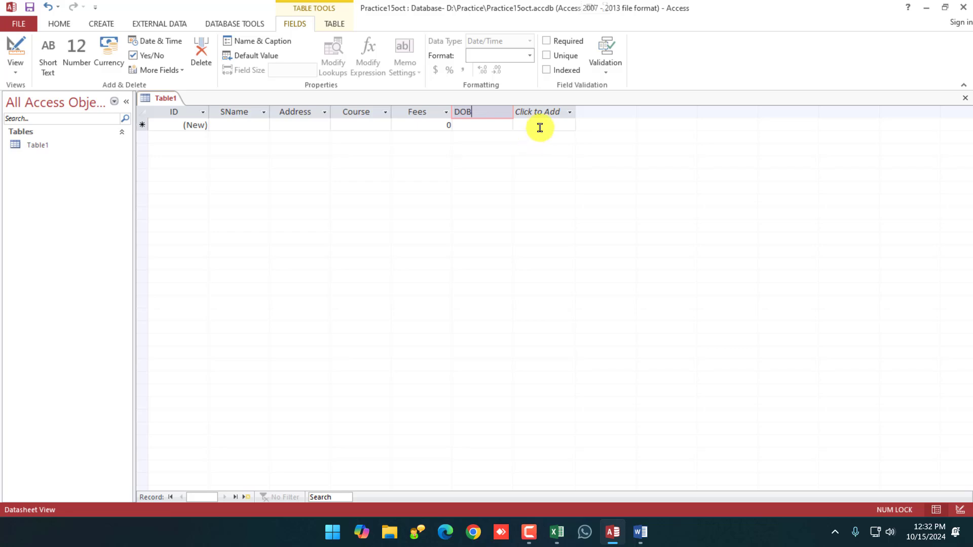
click(540, 112)
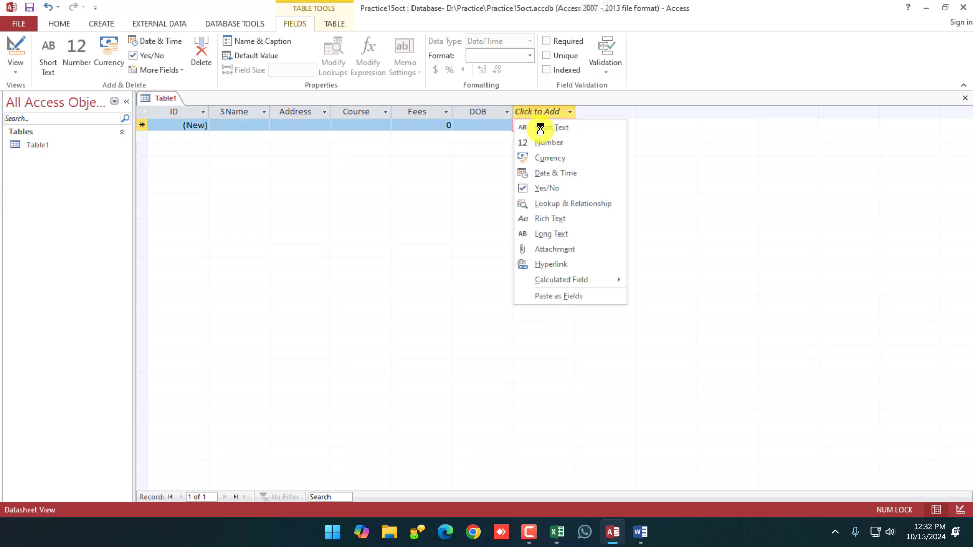
click(557, 174)
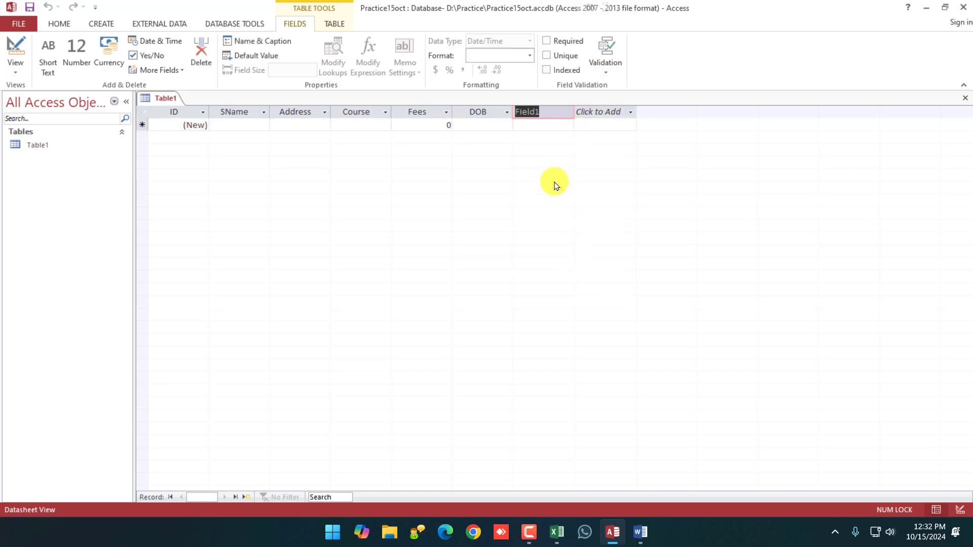
text(DOA)
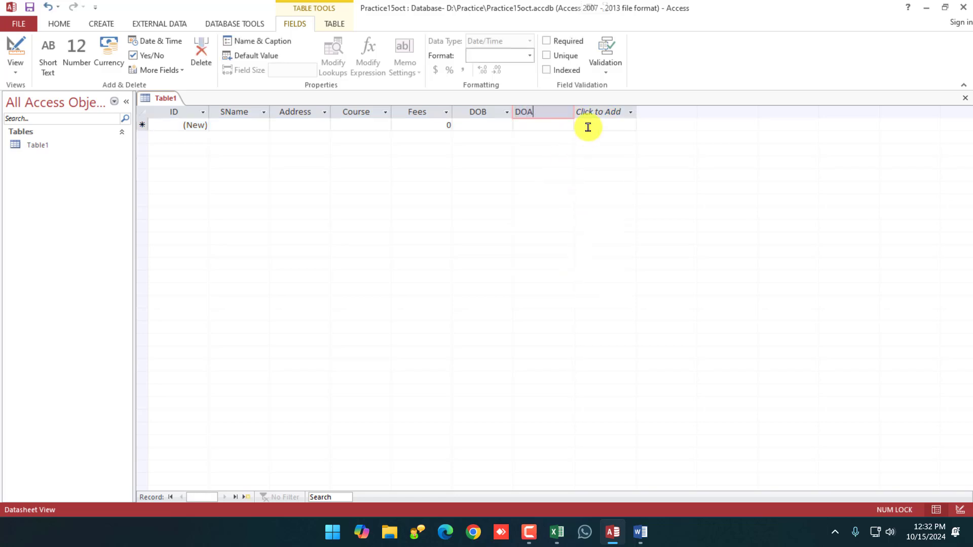
Add a Yes/No field named Approve after DOA.
click(598, 112)
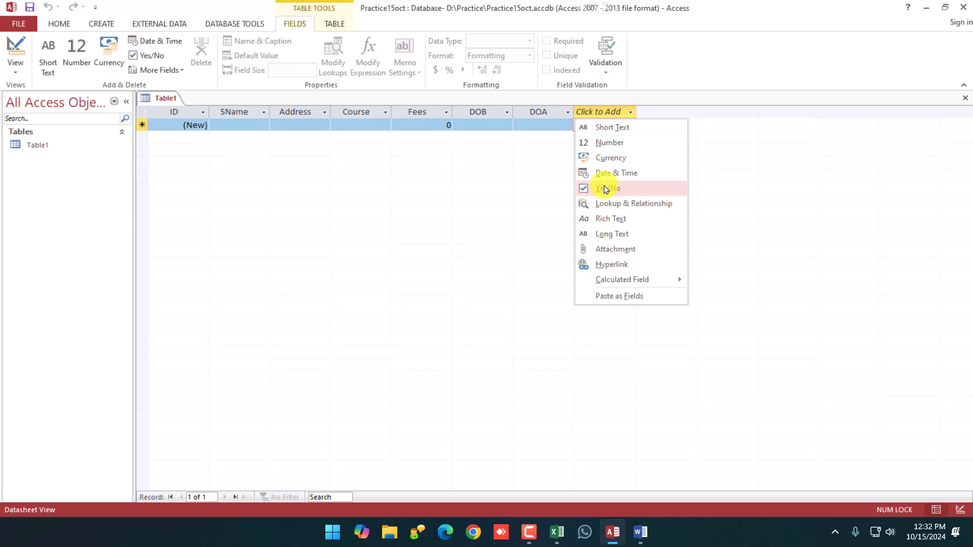
click(606, 189)
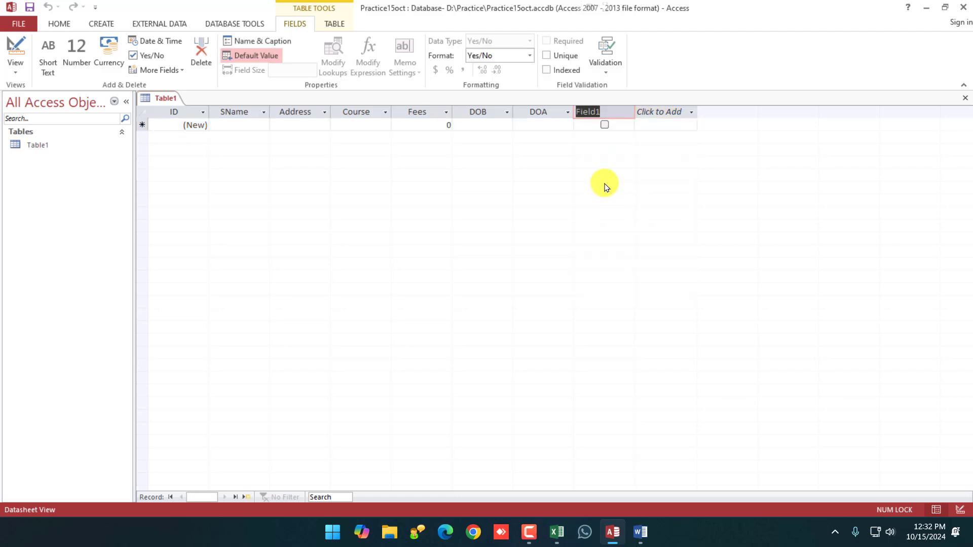
text(Approve)
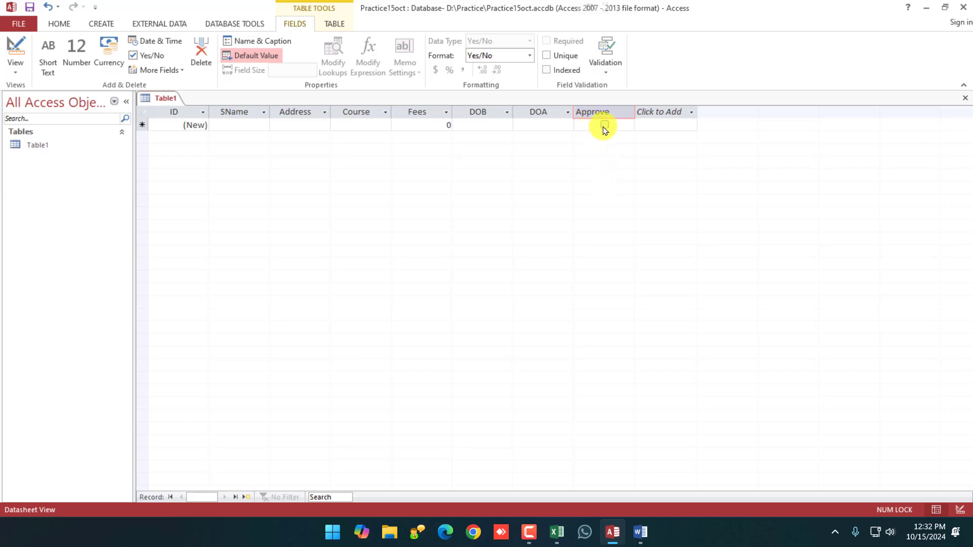
key(Return)
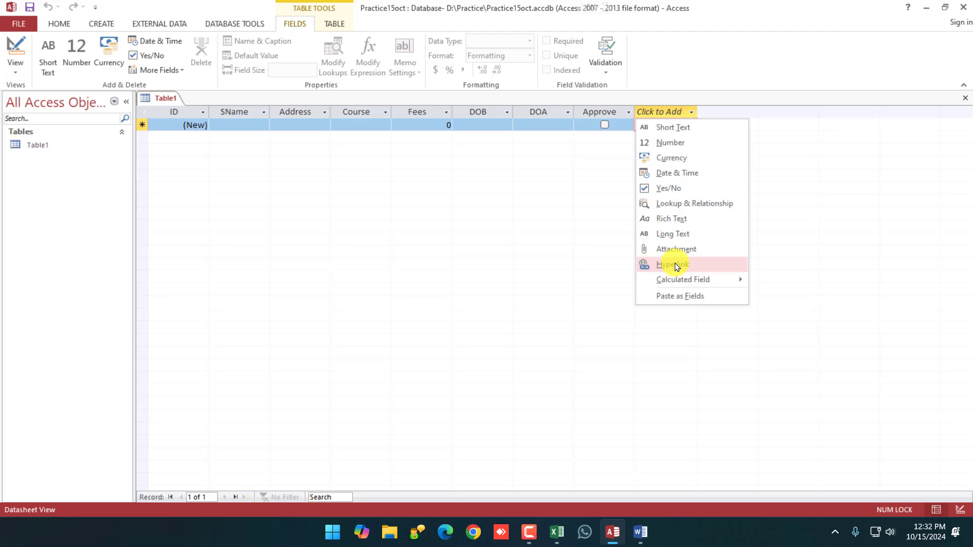
Add a Hyperlink field named Email, then an Attachment field after it.
click(676, 264)
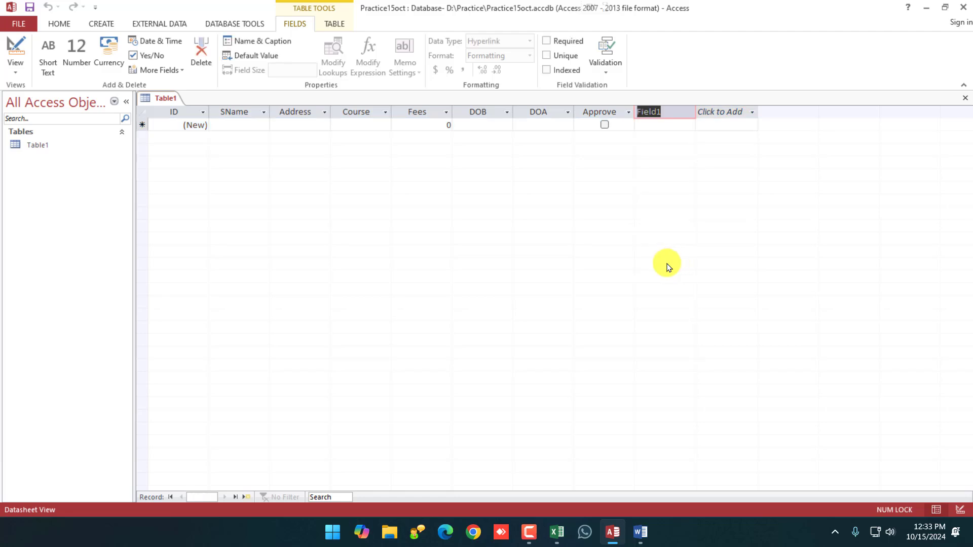
text(Email)
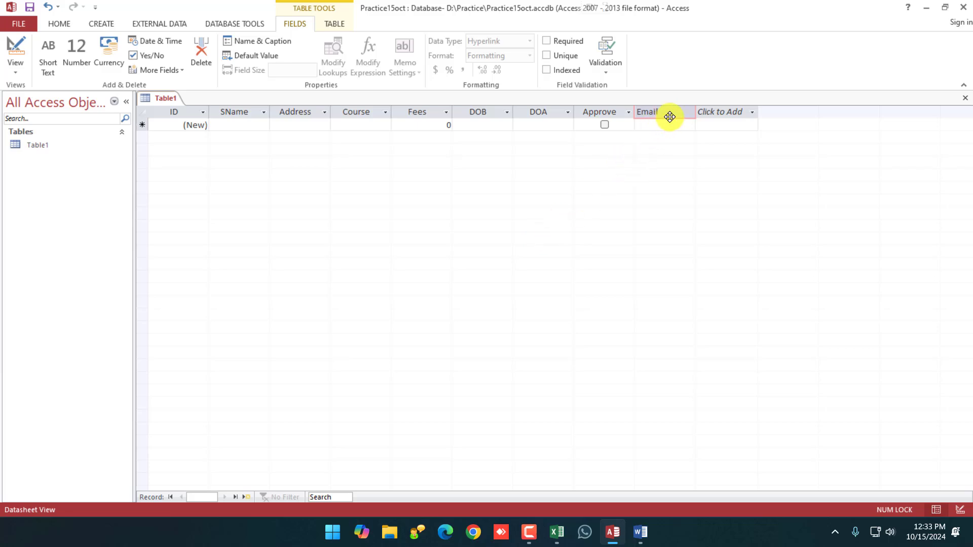
key(Return)
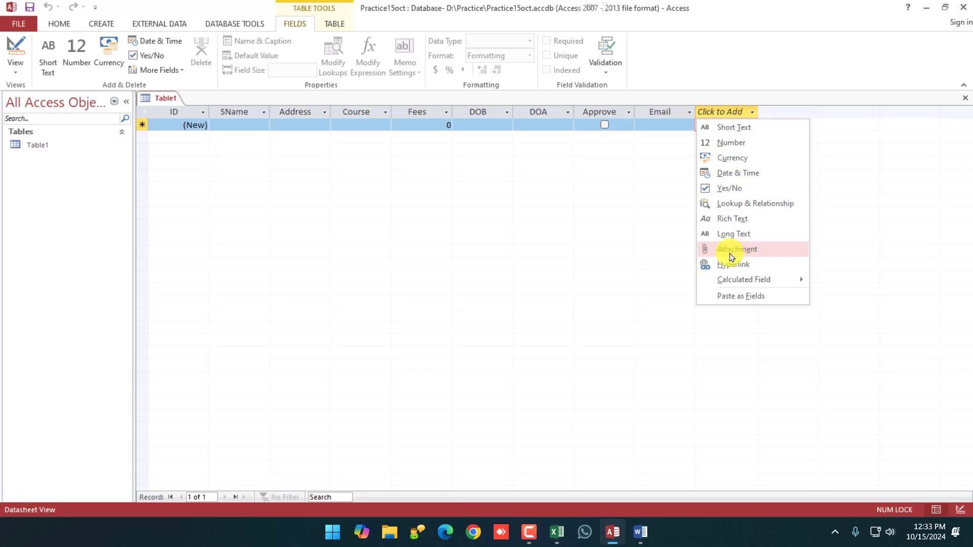
click(736, 251)
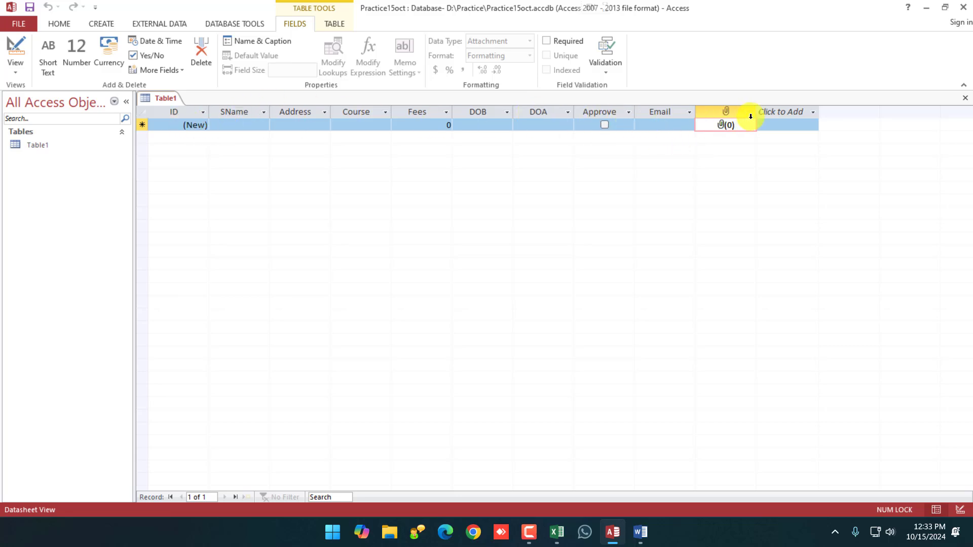
click(809, 112)
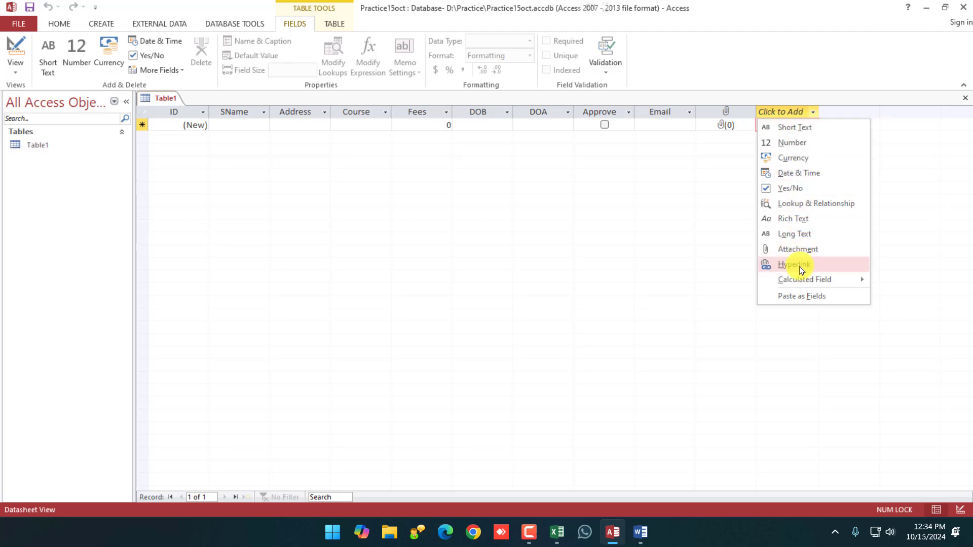
Enter the student's name in the SName cell of the first record.
click(302, 110)
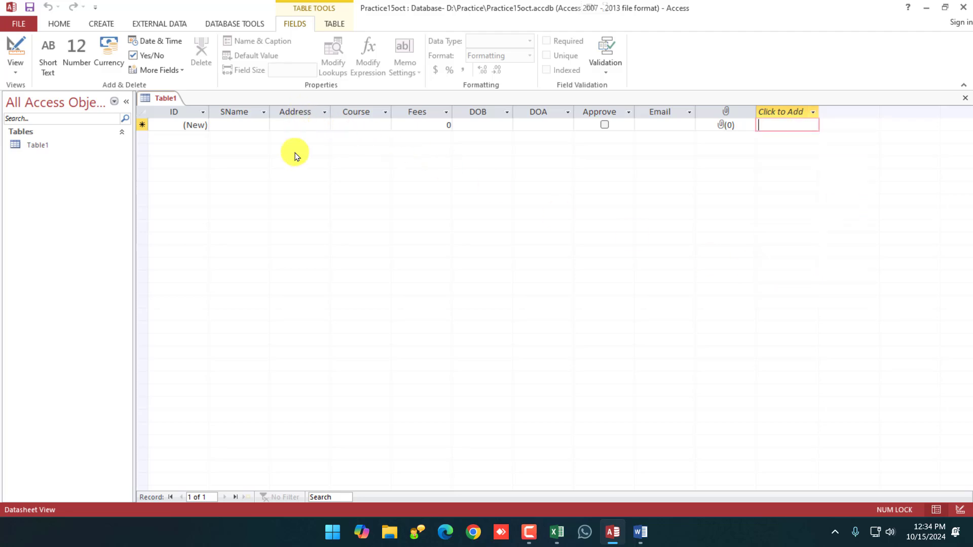
click(812, 112)
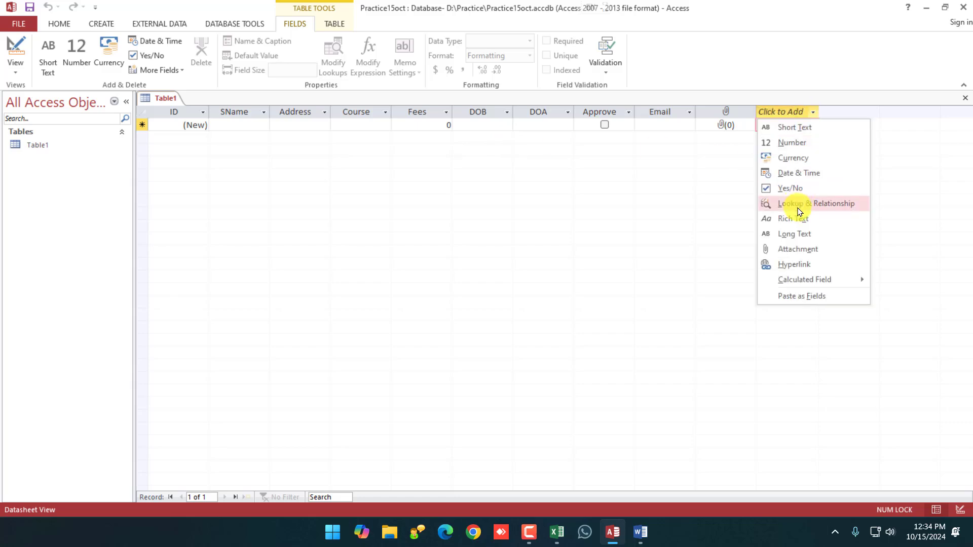
click(462, 198)
click(191, 126)
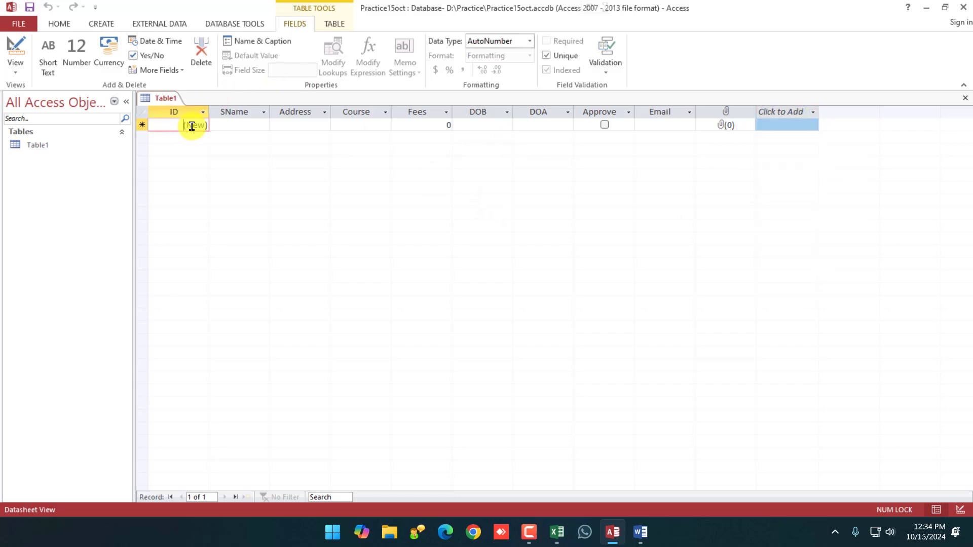
click(215, 126)
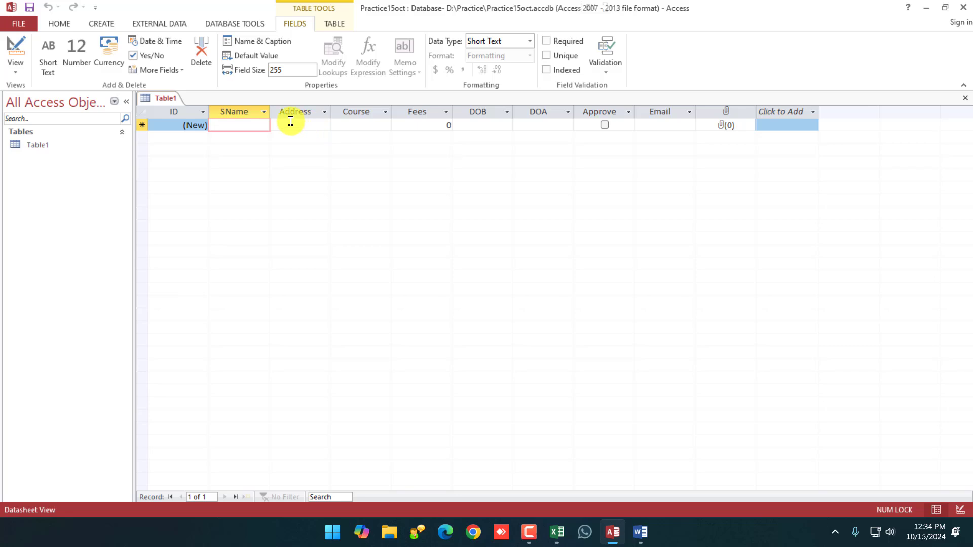
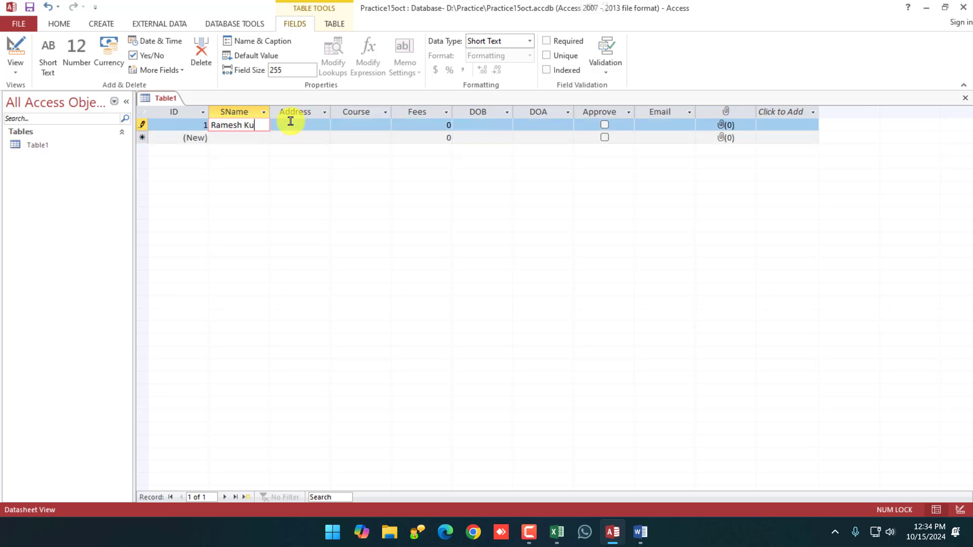
click(290, 123)
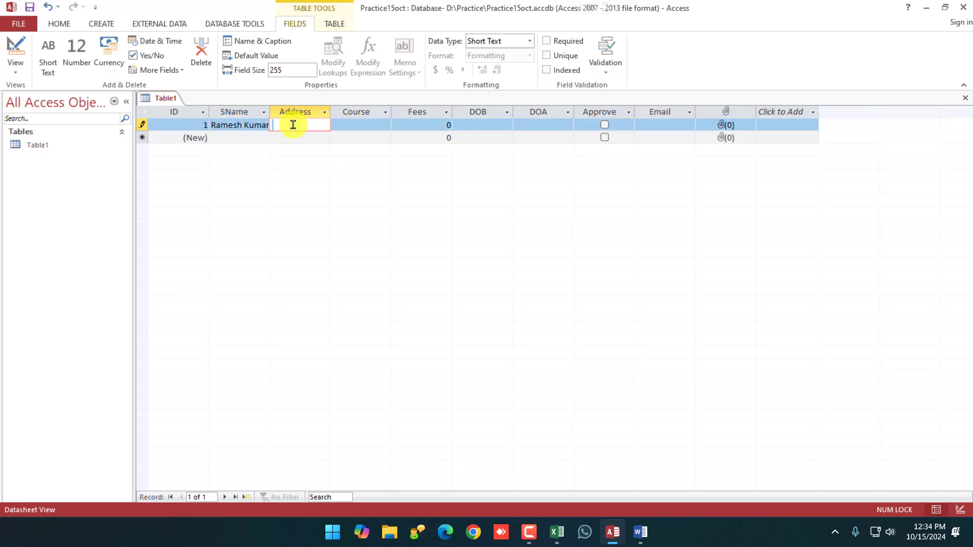
click(205, 126)
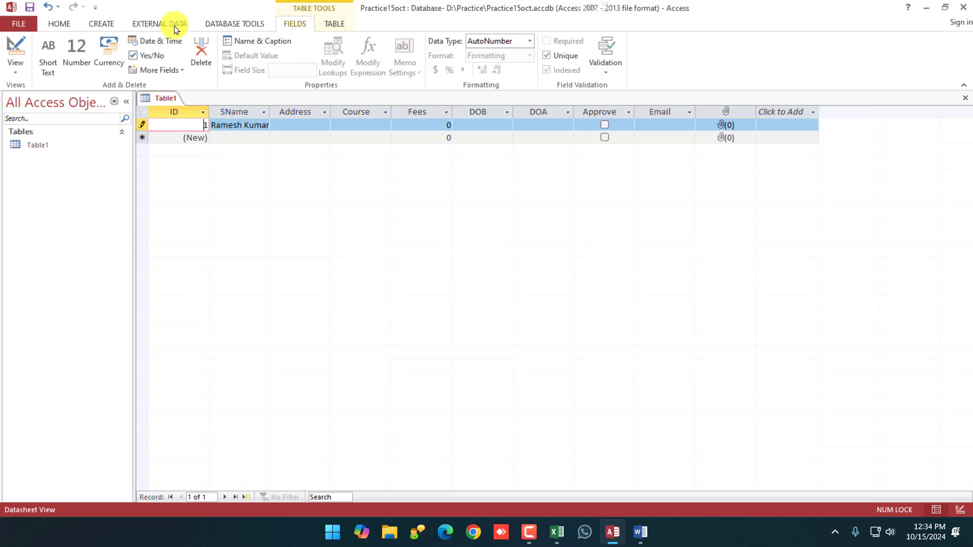
key(Tab)
Fill in the student's address, course PGDCA and fees 12000.
click(316, 127)
text(Ch)
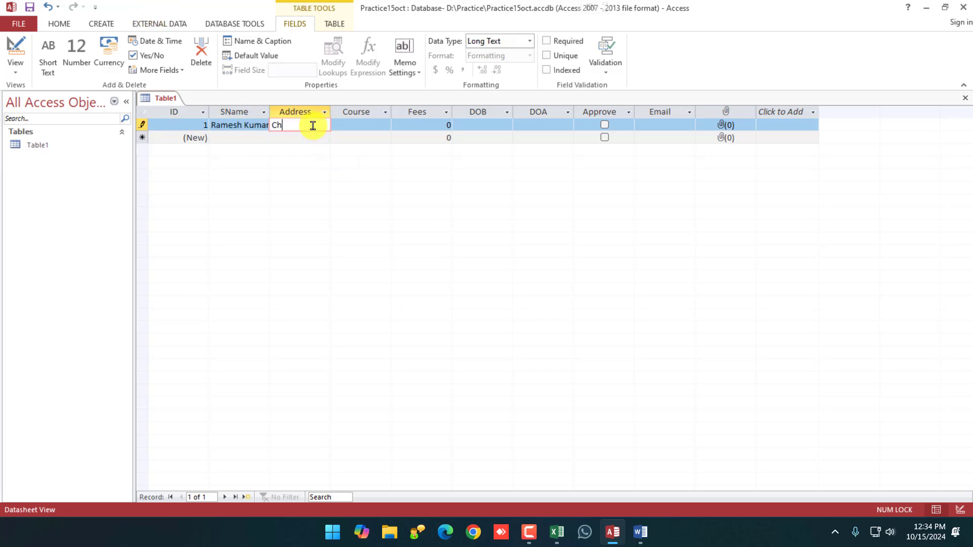
text(hindwara)
key(Tab)
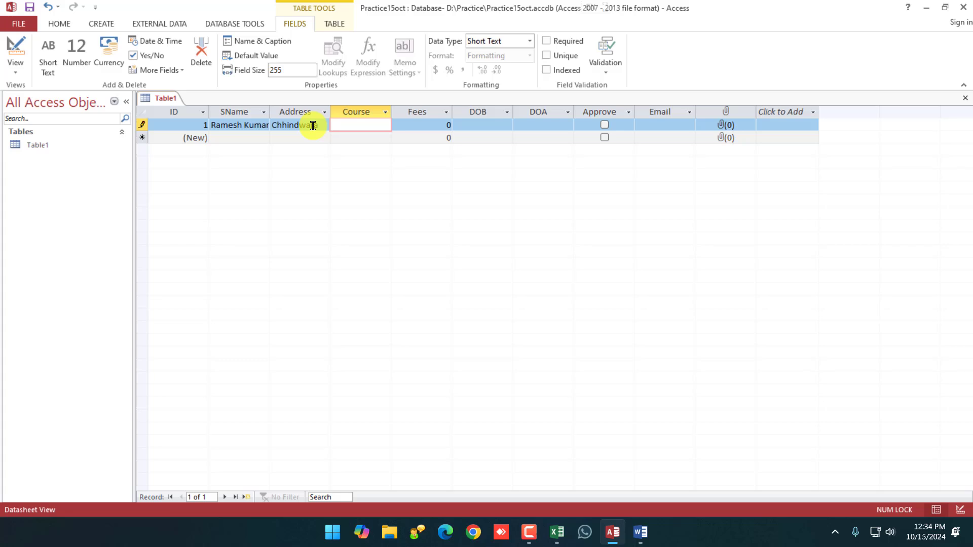
text(PGDCA)
key(Tab)
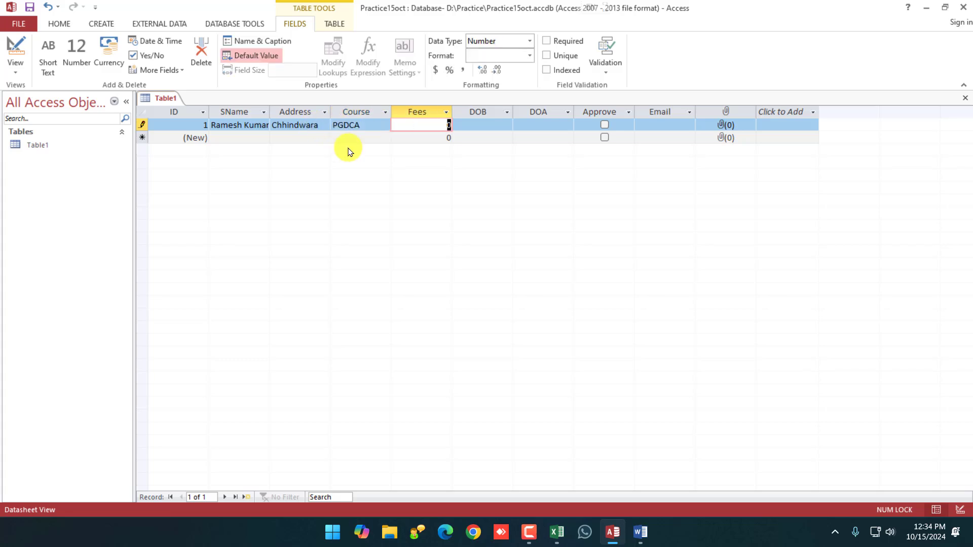
text(12000)
key(Tab)
click(366, 125)
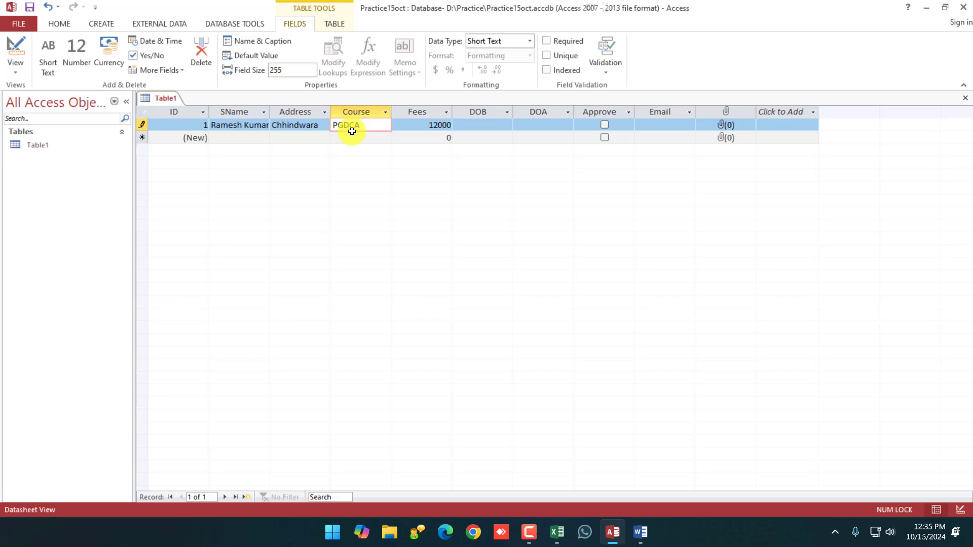
Set DOB to 10/14/2002 and DOA to 10/2/2024 using the date pickers.
click(506, 129)
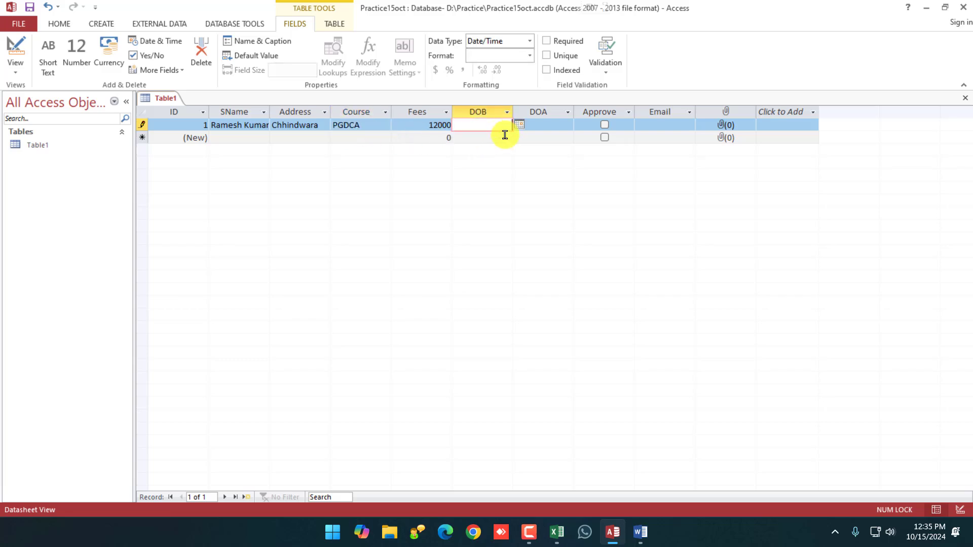
click(519, 126)
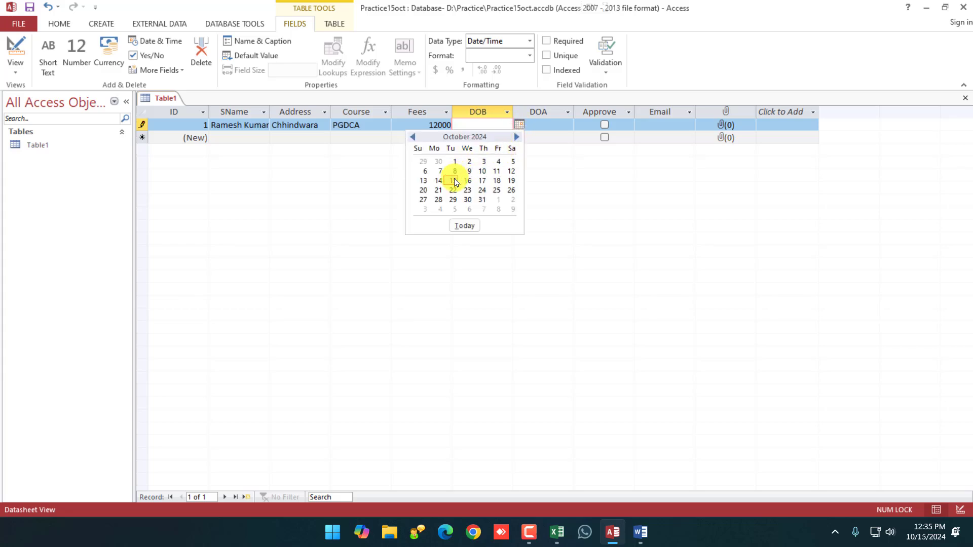
click(438, 182)
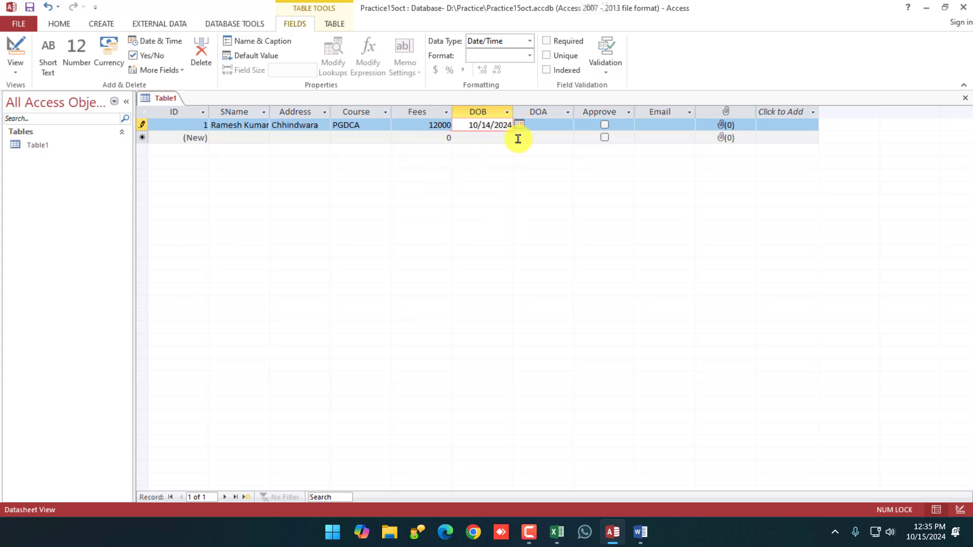
key(BackSpace)
key(BackSpace)
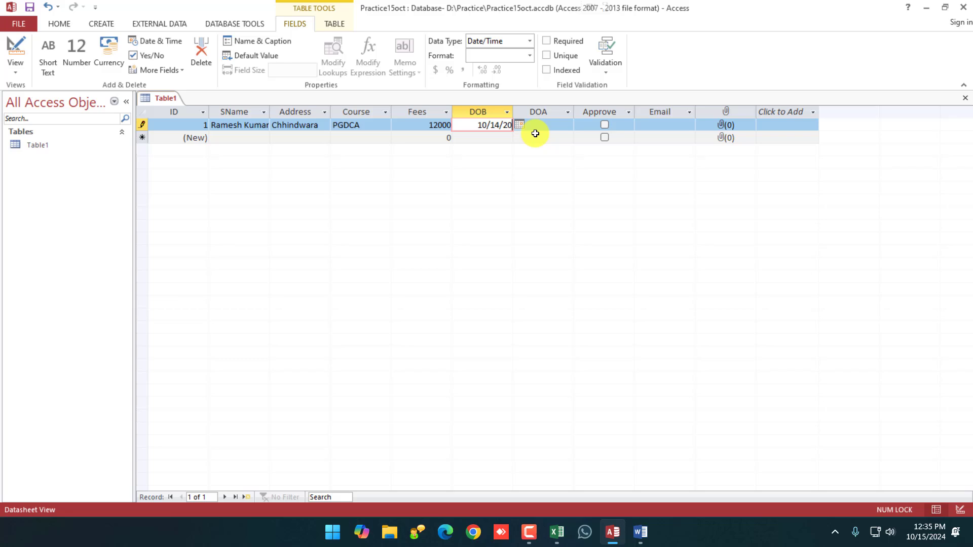
text(02)
key(Tab)
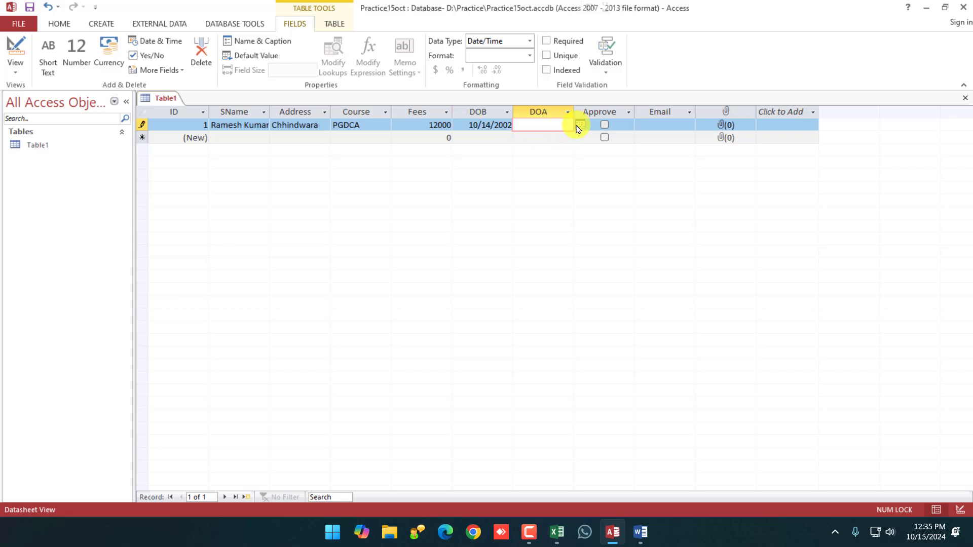
click(579, 127)
click(530, 160)
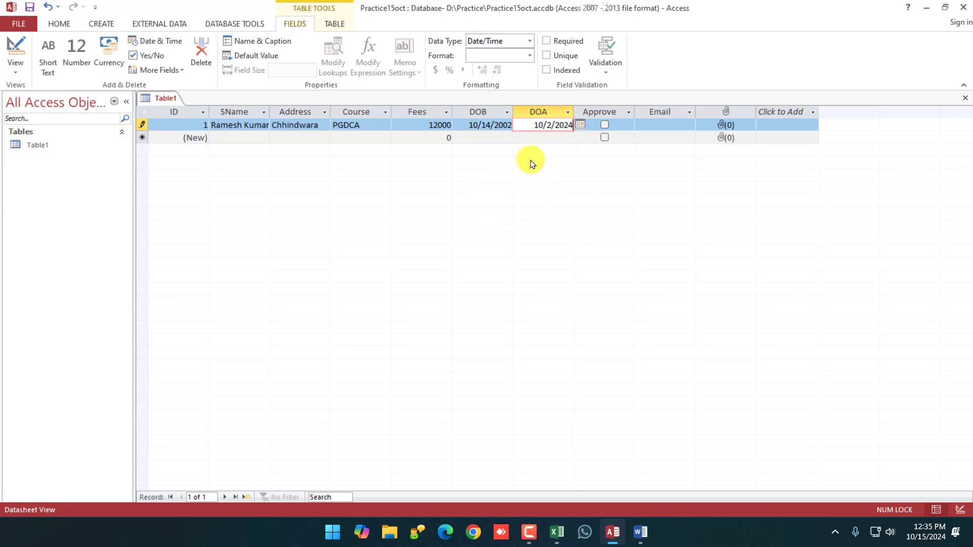
Tick Approve and enter the student's e-mail address in the Email cell.
click(605, 124)
click(655, 123)
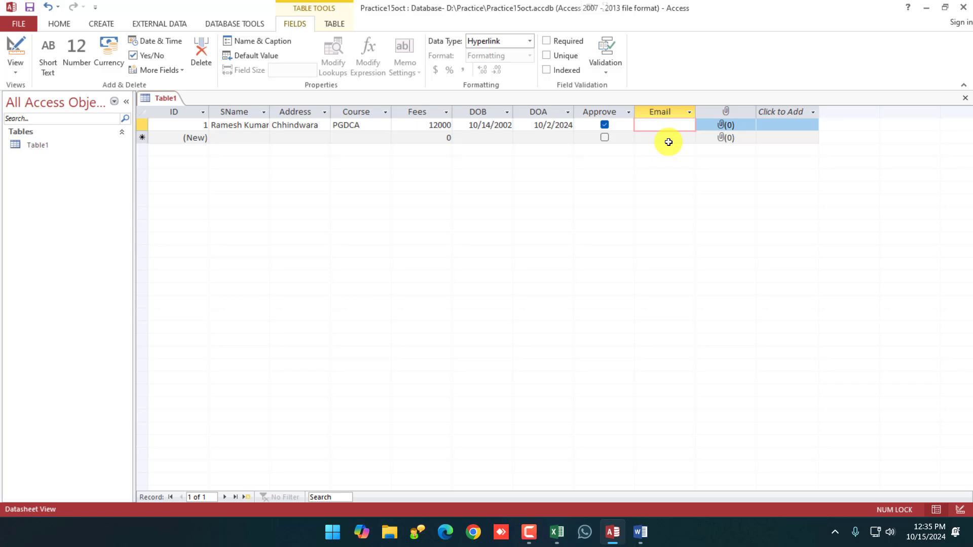
key(Tab)
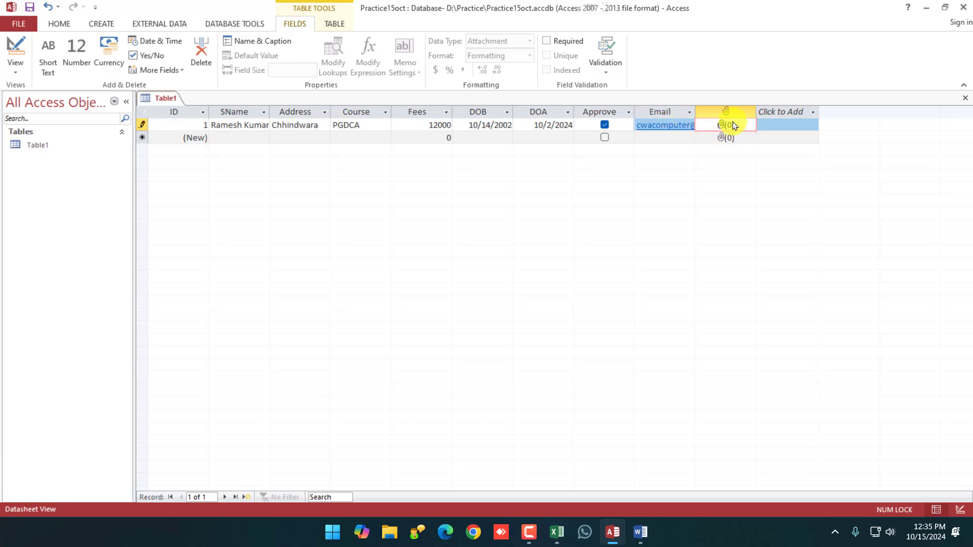
Attach the Word document hhh.docx from Documents to record 1's attachment field.
right_click(727, 124)
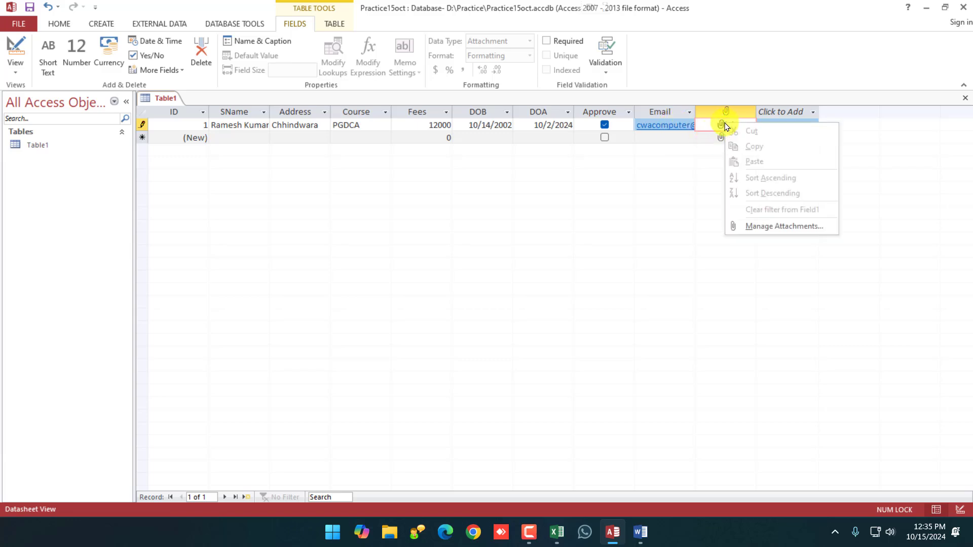
click(772, 231)
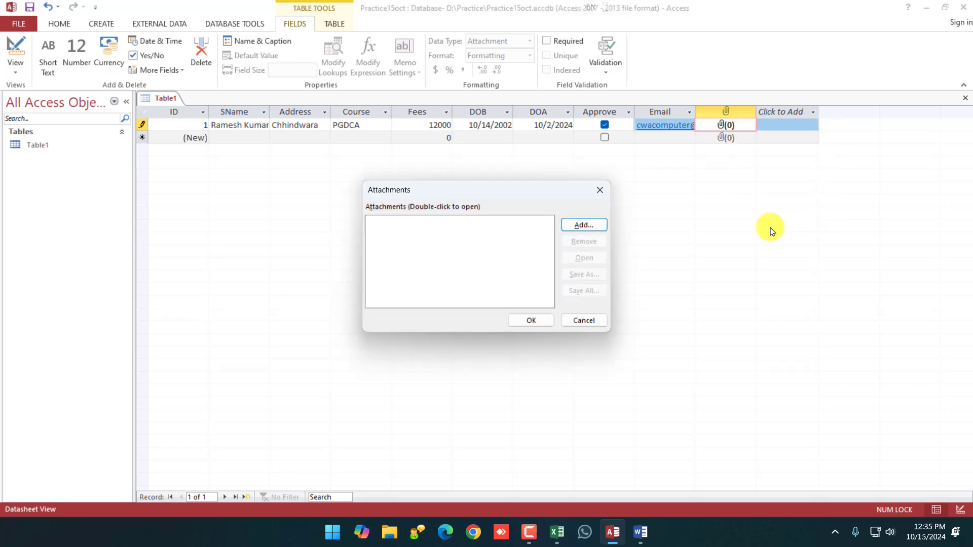
click(586, 223)
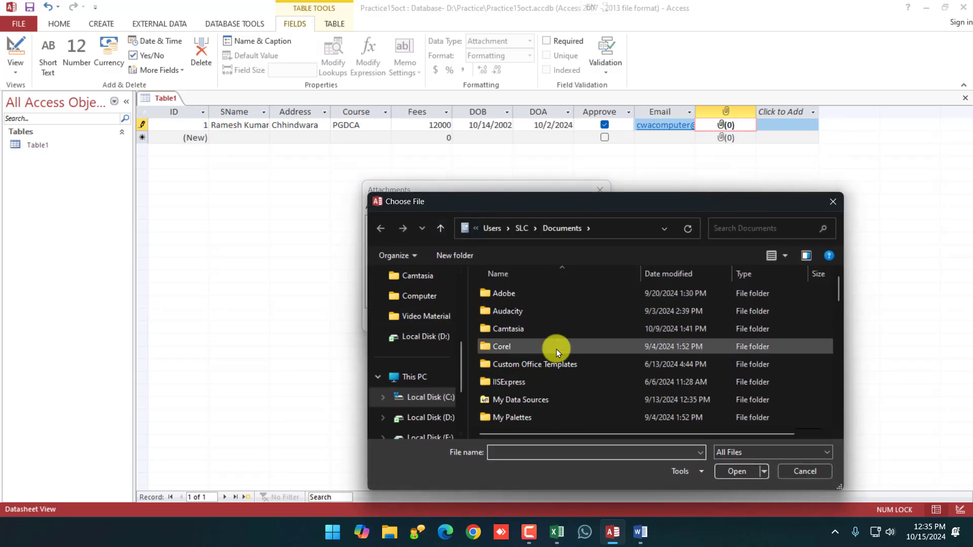
scroll(558, 354, down, 5)
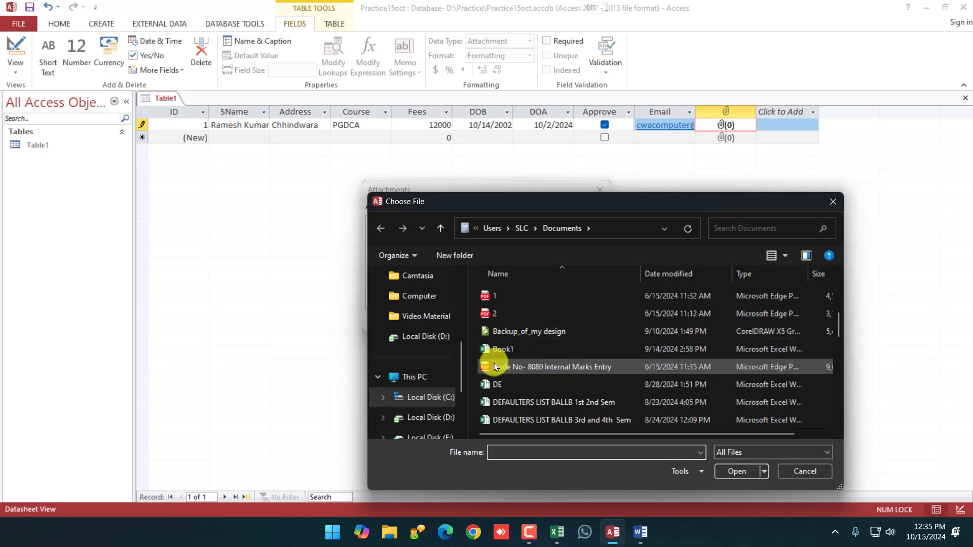
scroll(500, 385, down, 2)
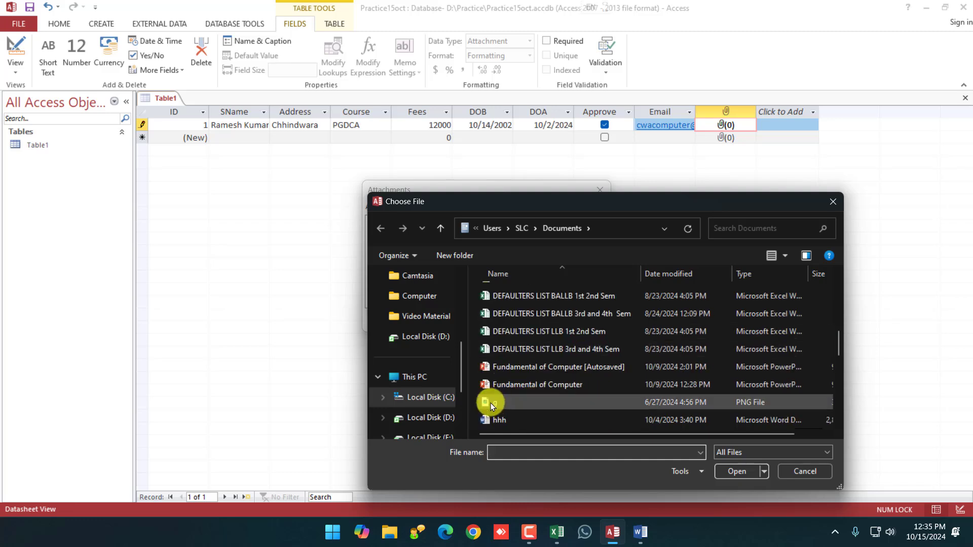
scroll(491, 395, down, 1)
click(492, 351)
click(501, 369)
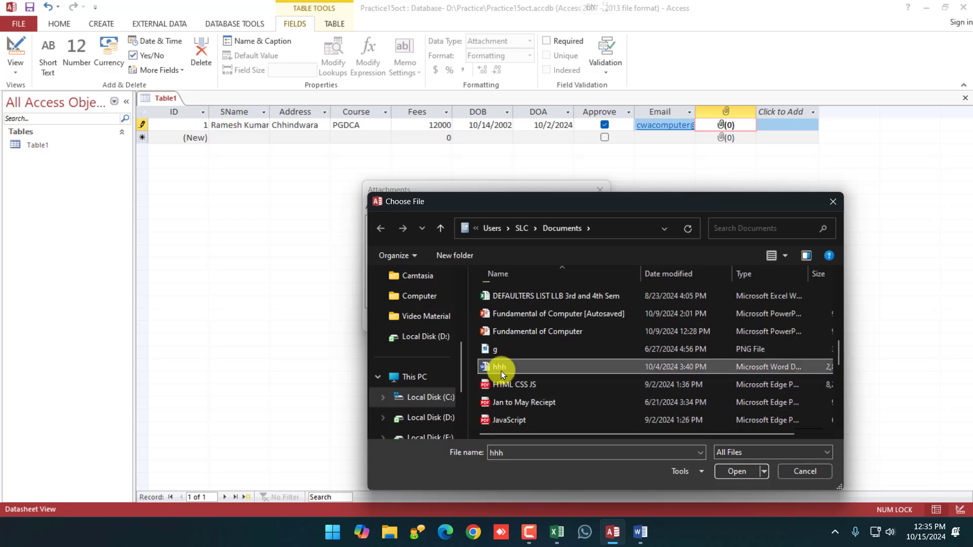
click(738, 469)
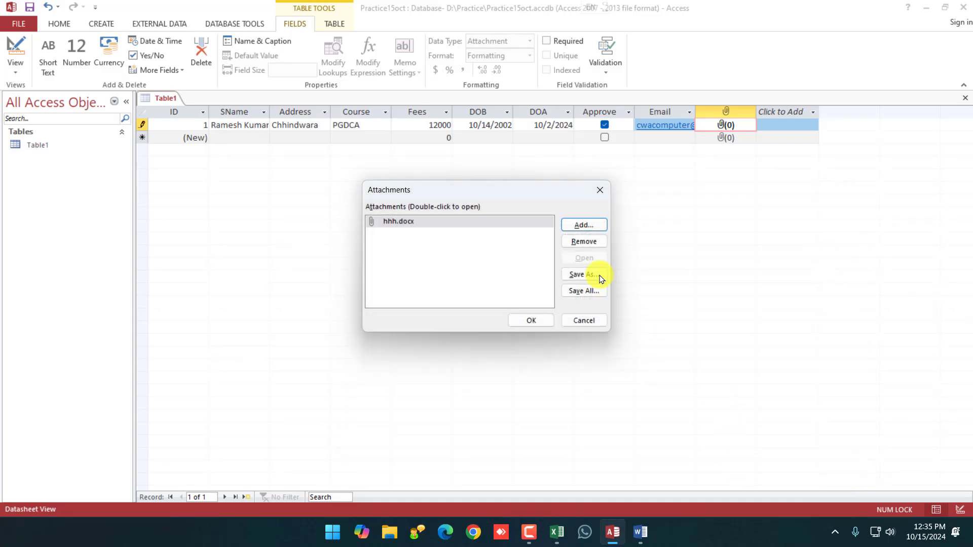
click(533, 319)
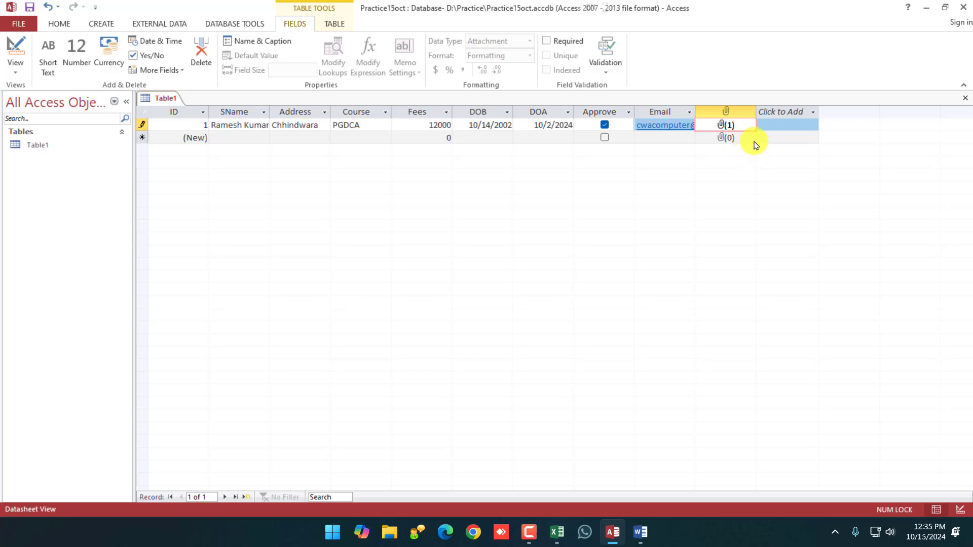
Create record 2 with the student's name in SName, then show the CREATE ribbon.
click(771, 132)
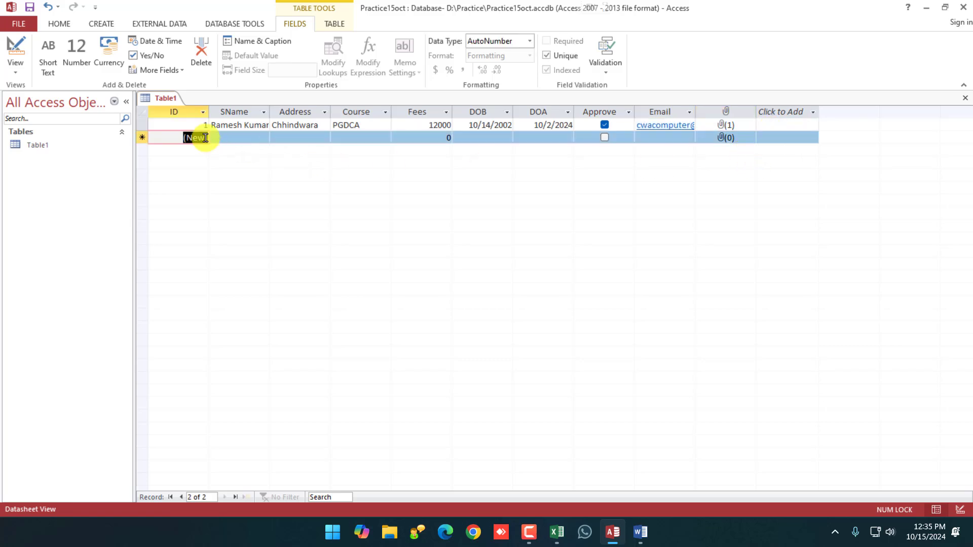
key(Tab)
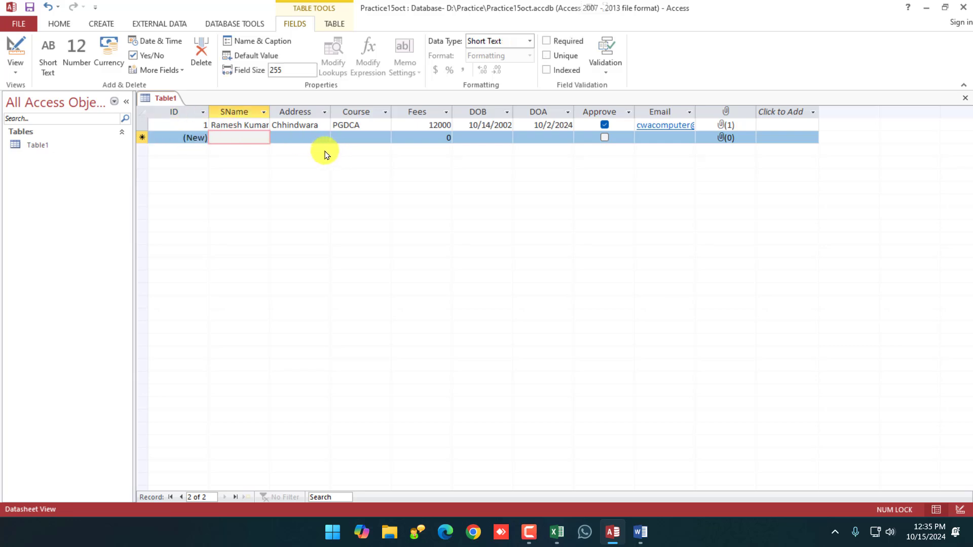
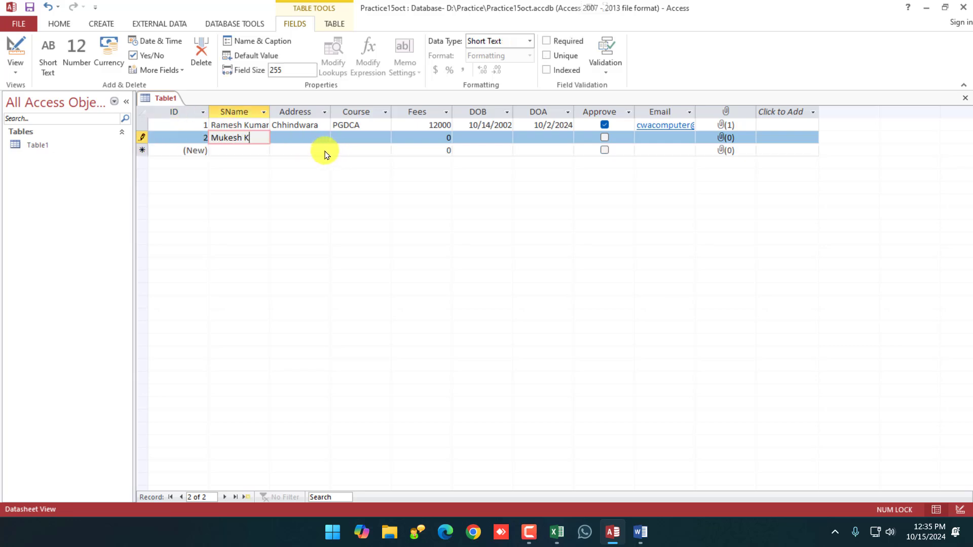
key(Tab)
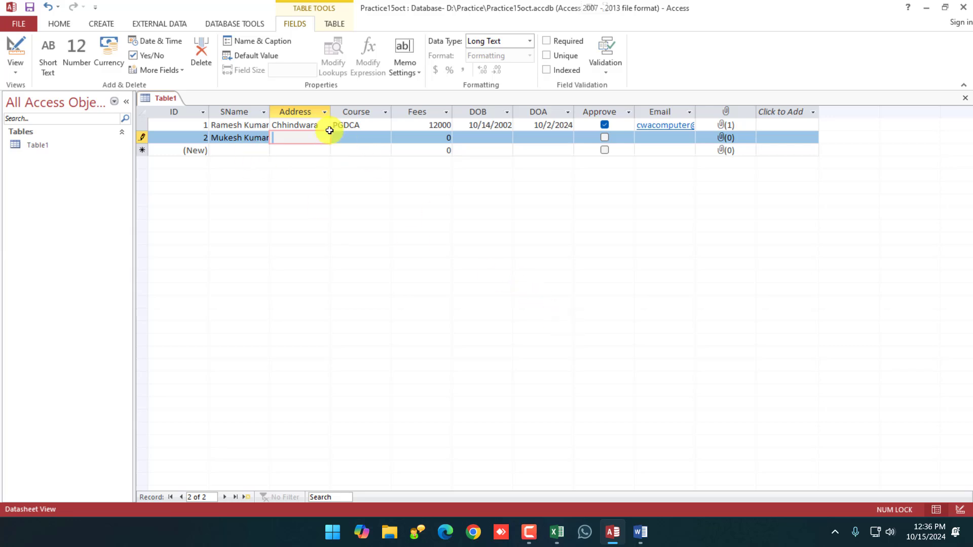
click(299, 150)
click(299, 137)
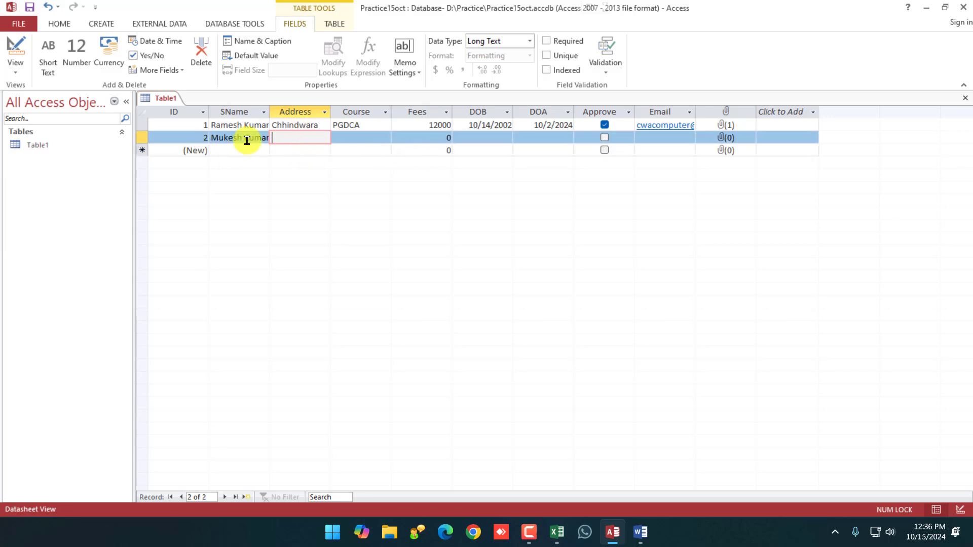
click(102, 24)
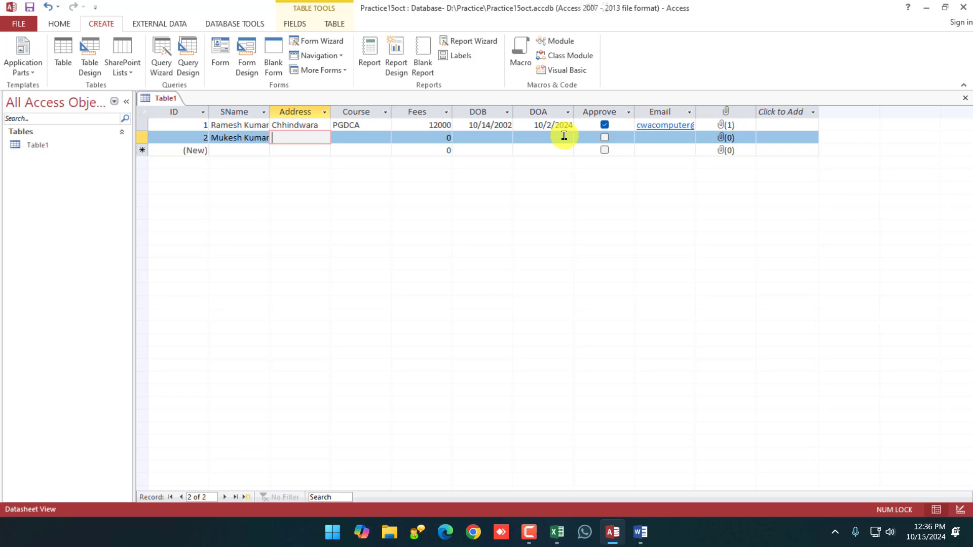
click(640, 532)
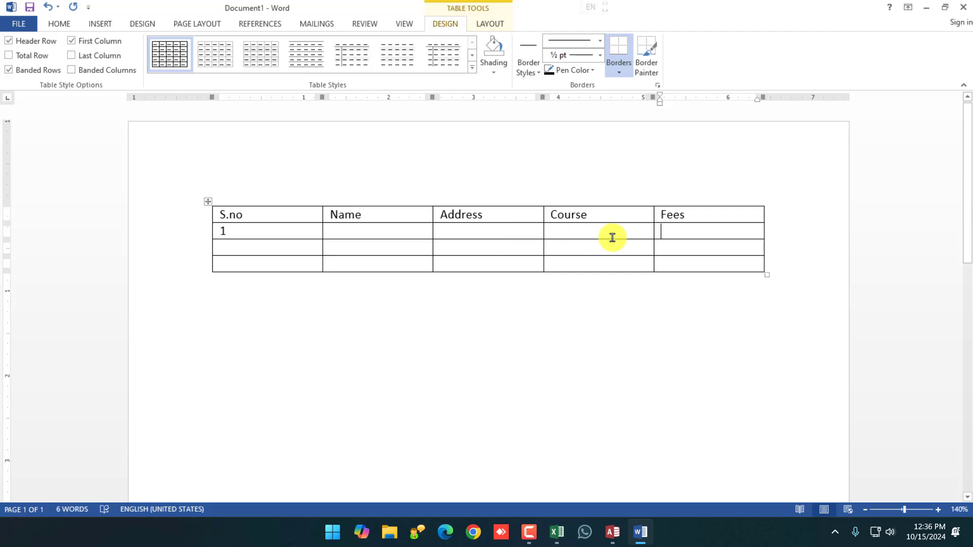
click(608, 531)
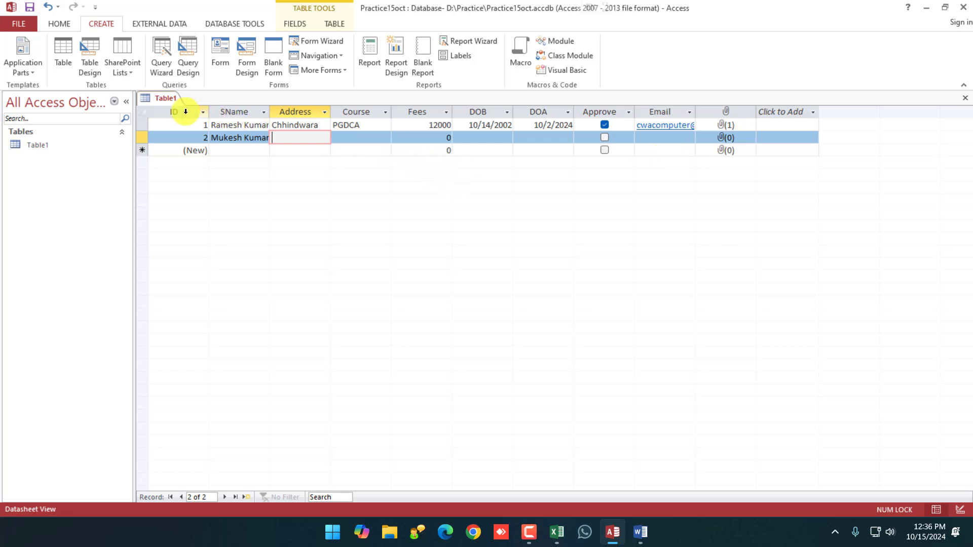
Save Table1 from its document-tab menu under the name StudentAdmission.
right_click(157, 98)
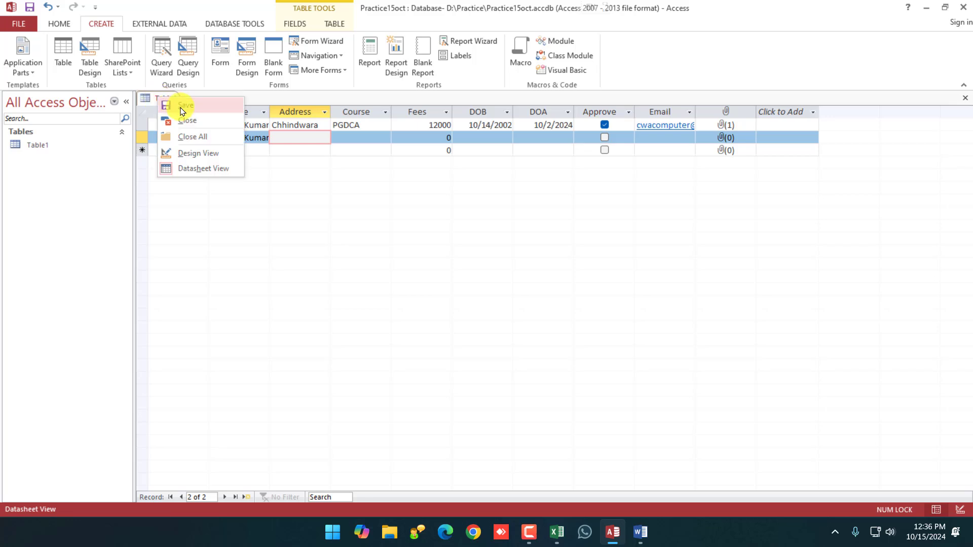
click(477, 370)
click(49, 150)
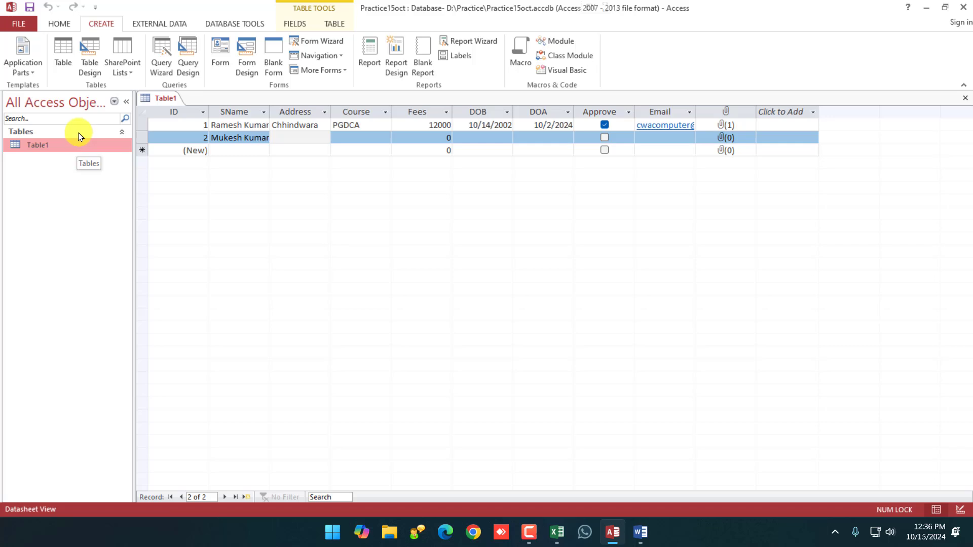
click(170, 99)
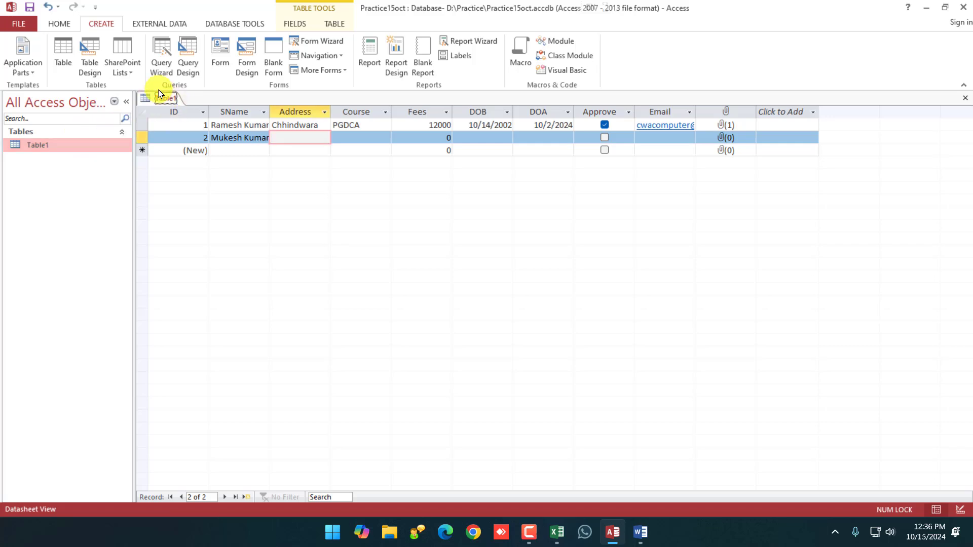
right_click(163, 98)
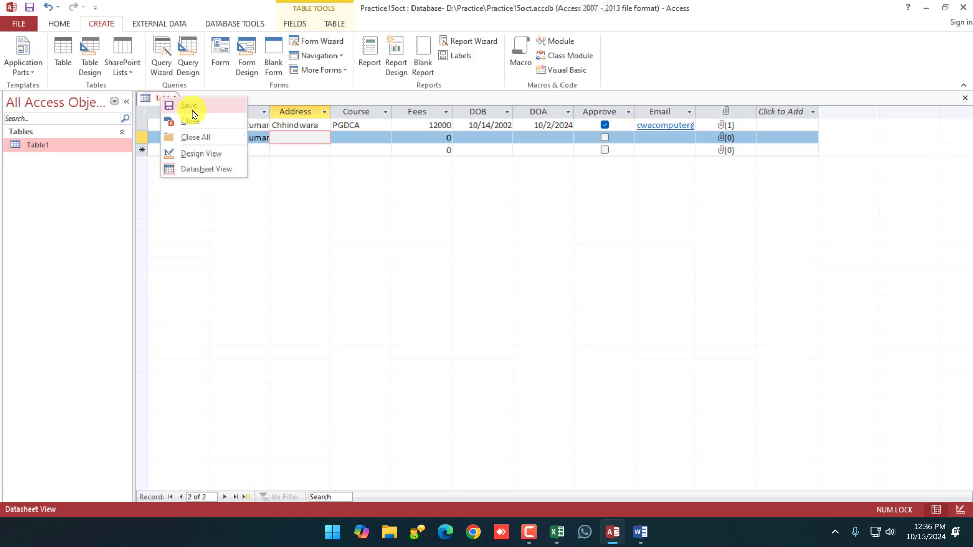
click(193, 109)
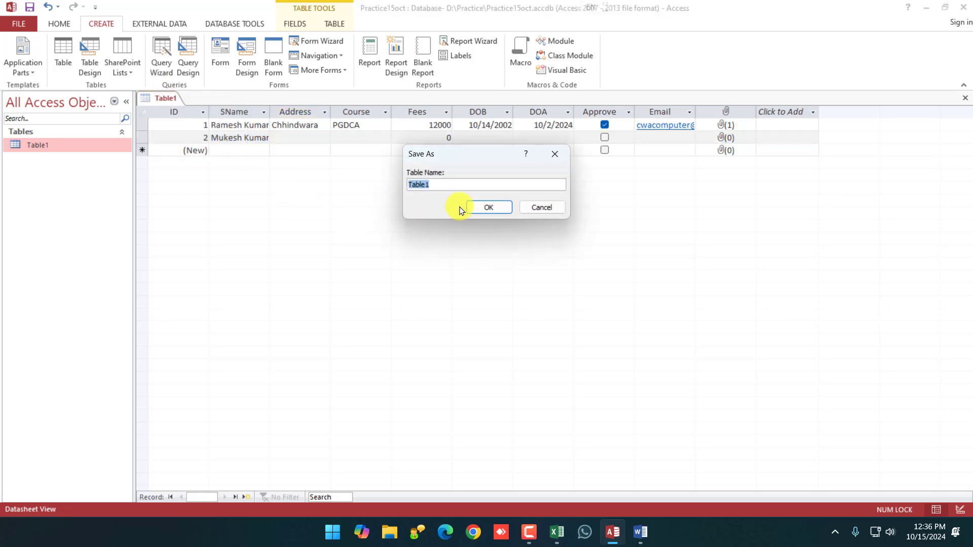
text(Student)
text(Admission)
click(488, 208)
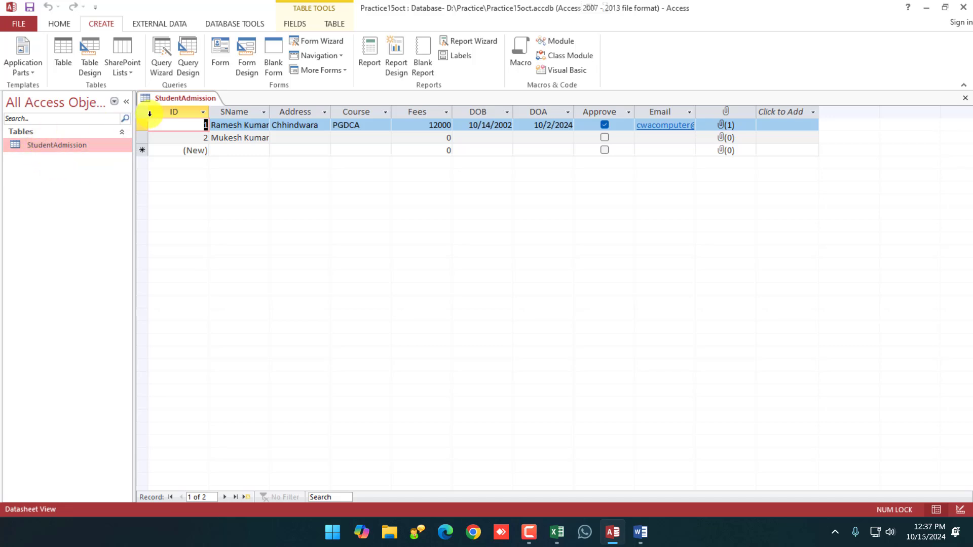
Close StudentAdmission, reopen it from the navigation pane, and close it again.
right_click(174, 98)
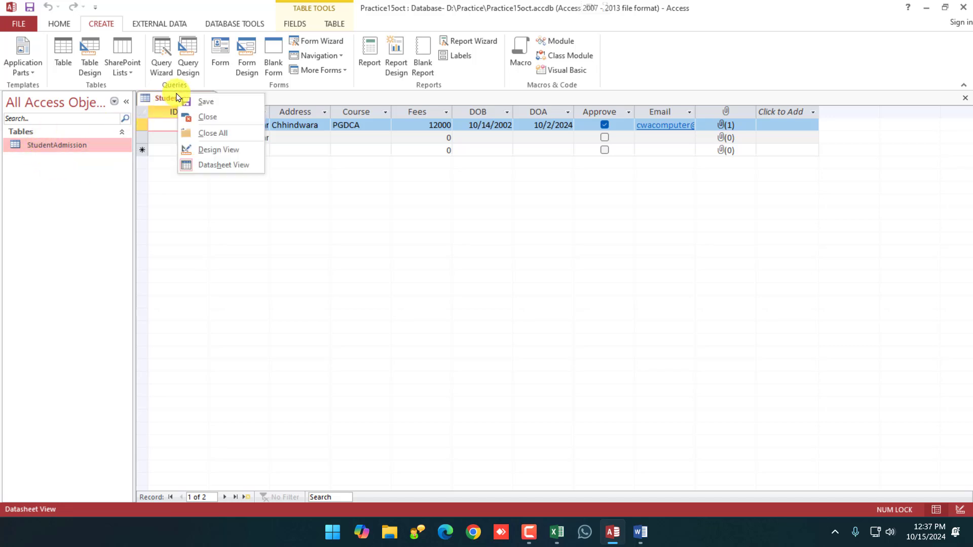
click(217, 121)
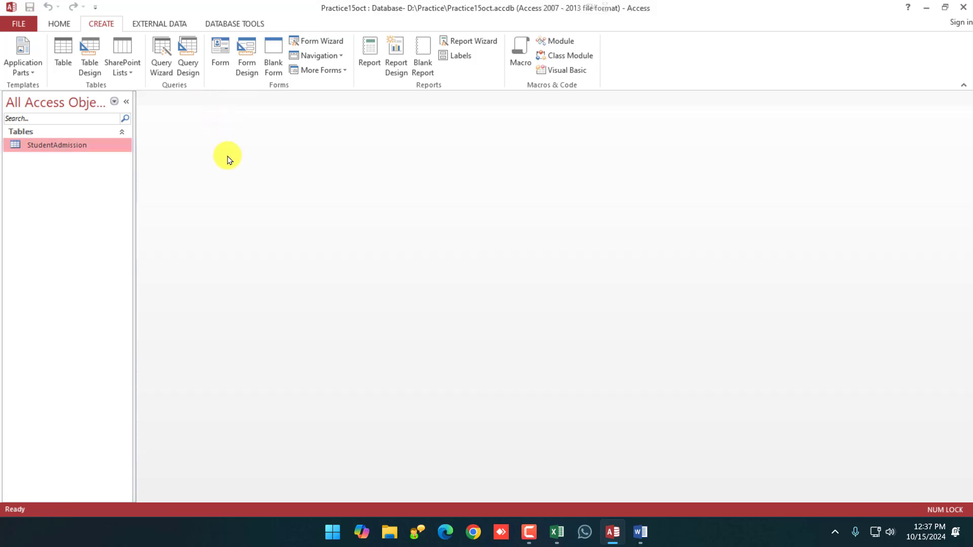
double_click(72, 151)
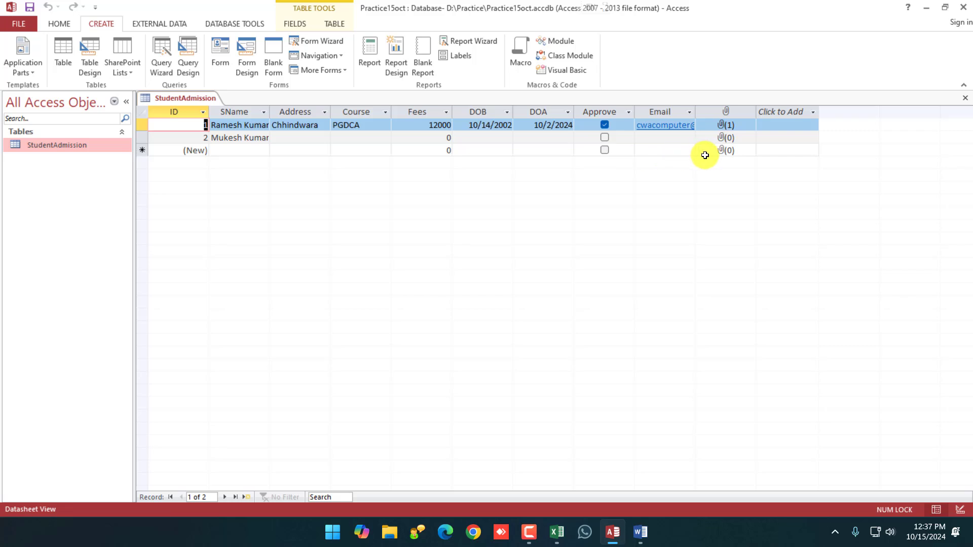
right_click(196, 100)
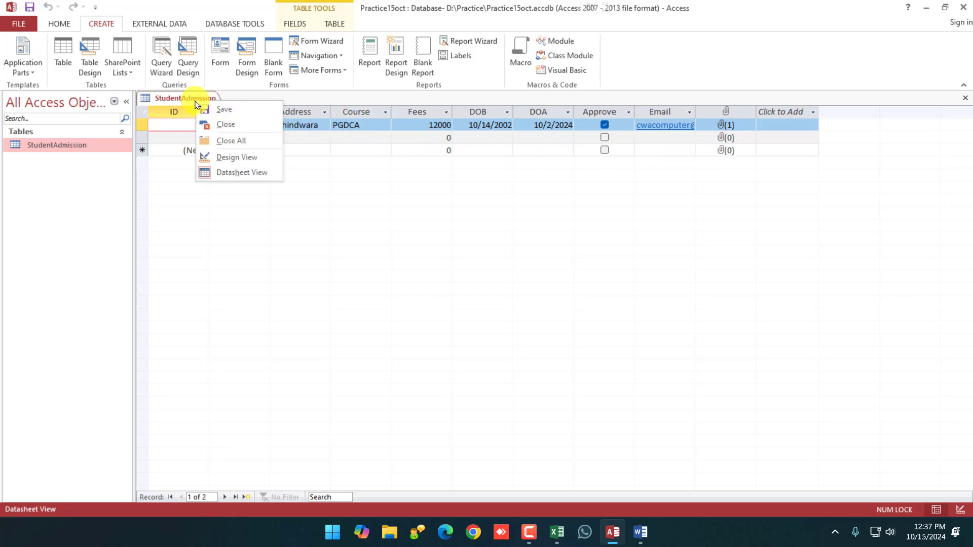
click(219, 127)
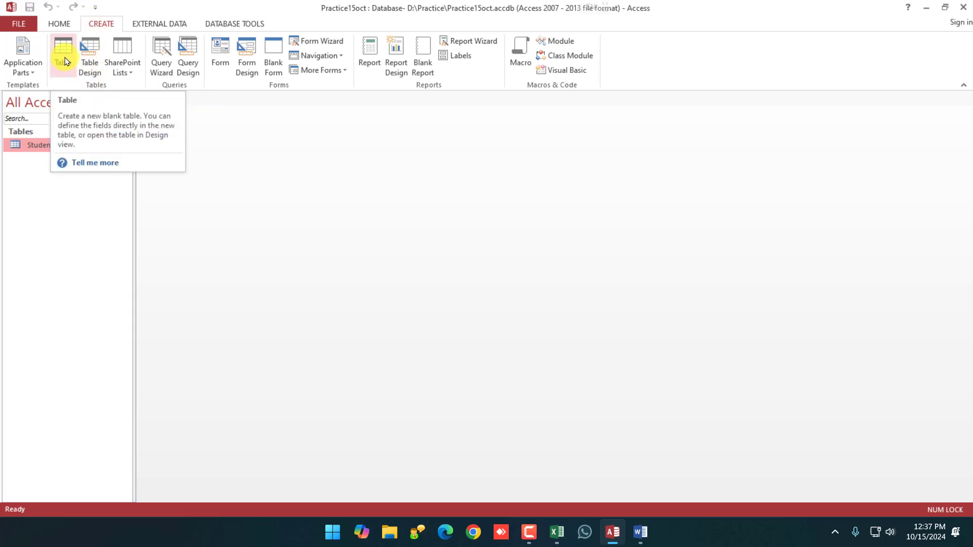
Start a new table in Design view with a Number field named SNO.
click(93, 75)
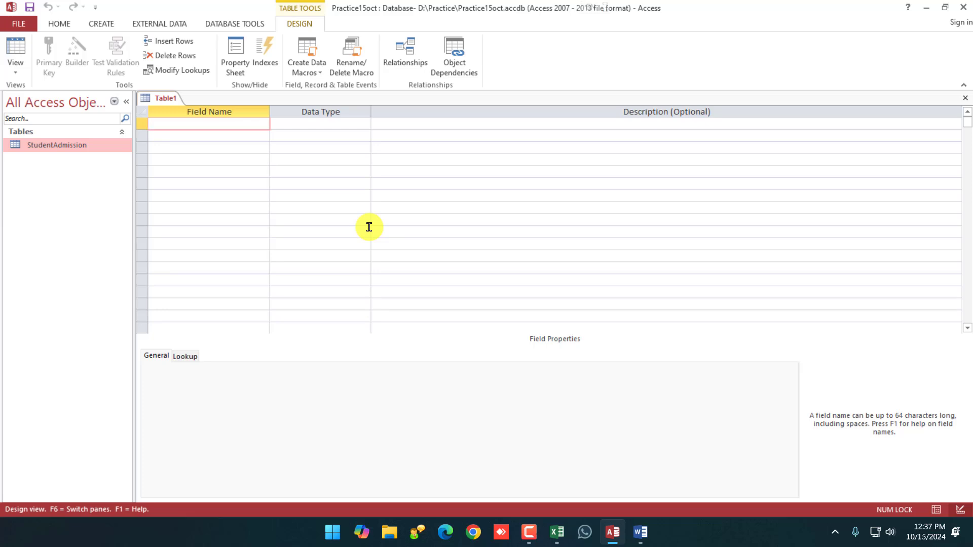
text(S.n)
key(BackSpace)
text(no)
text(no)
key(BackSpace)
key(BackSpace)
key(BackSpace)
text(eri)
key(BackSpace)
key(BackSpace)
key(BackSpace)
text(NO)
key(Tab)
click(365, 124)
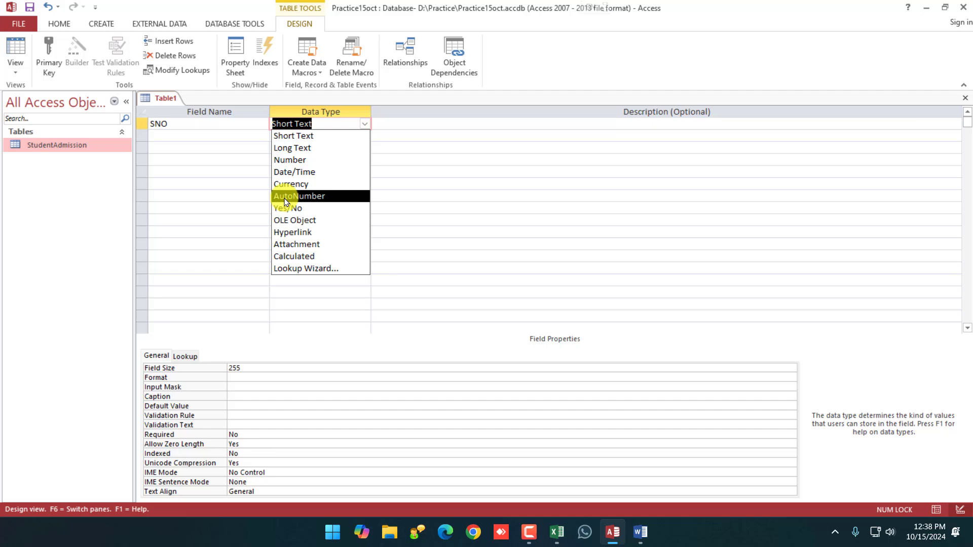
click(300, 162)
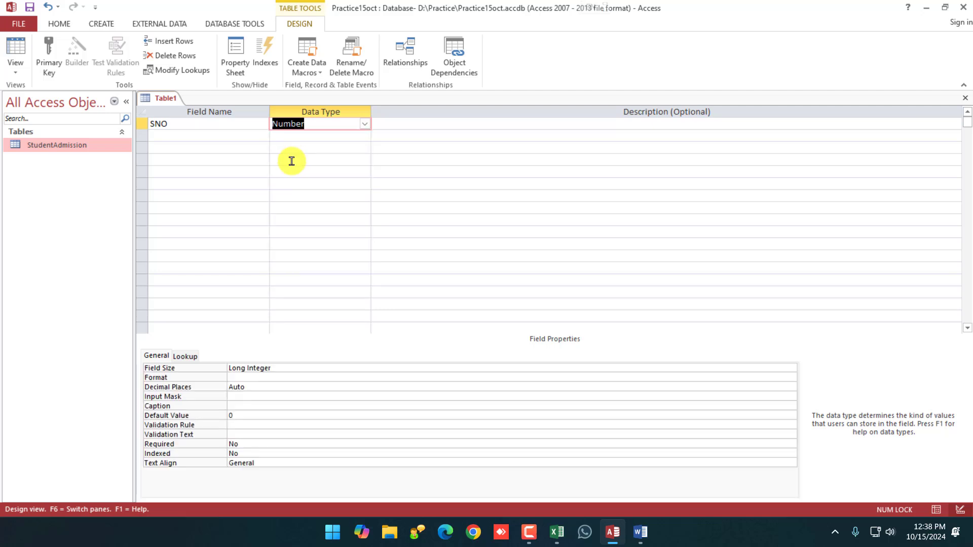
Add SName as Short Text and Address as Long Text.
click(196, 136)
text(S)
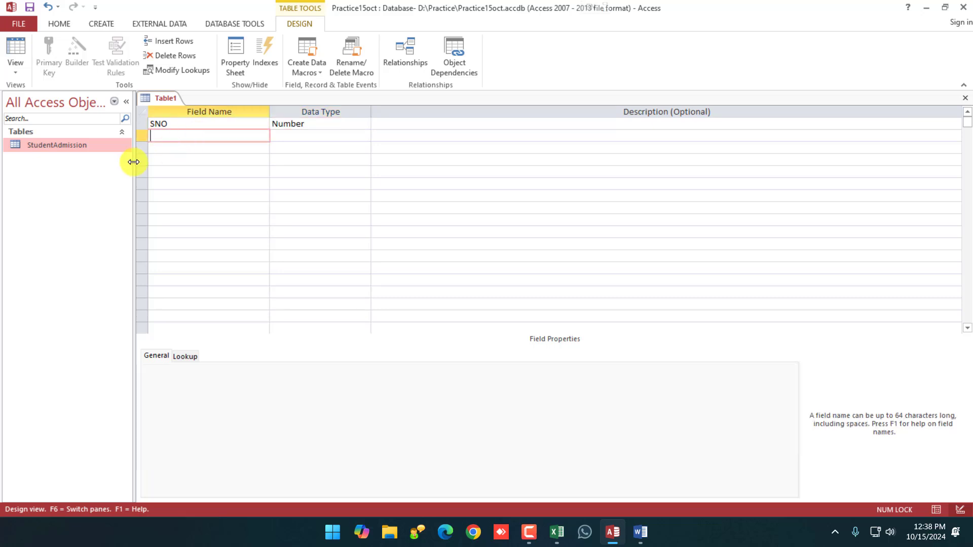
text(Name)
key(Tab)
click(365, 136)
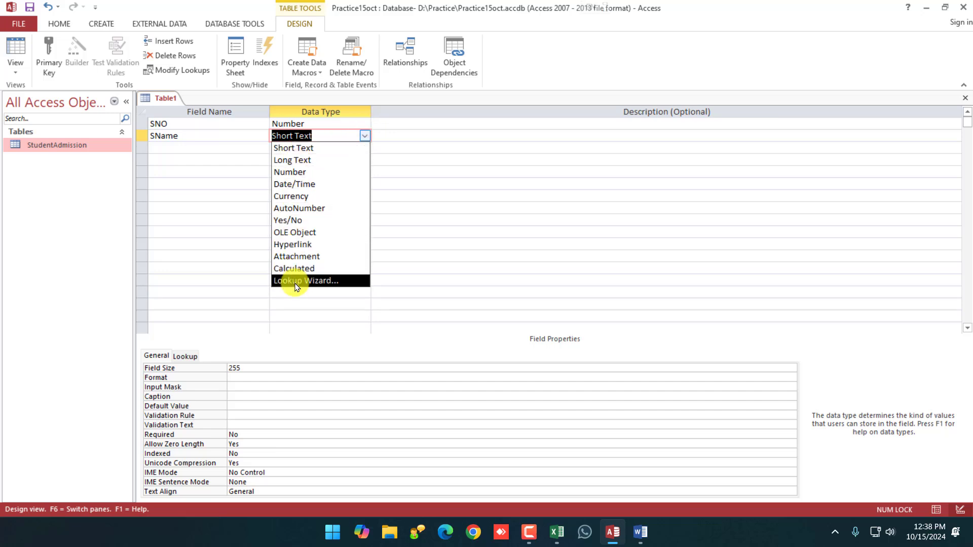
click(296, 151)
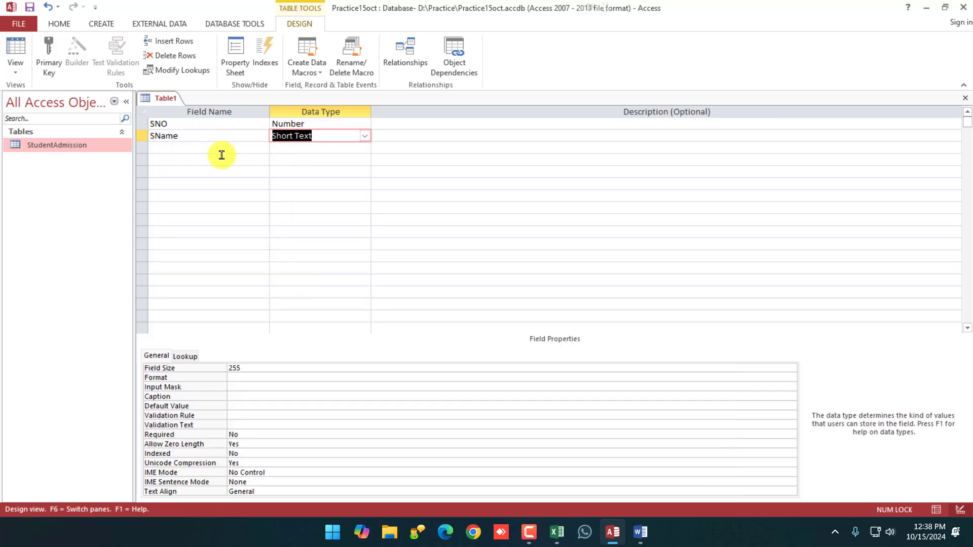
click(185, 151)
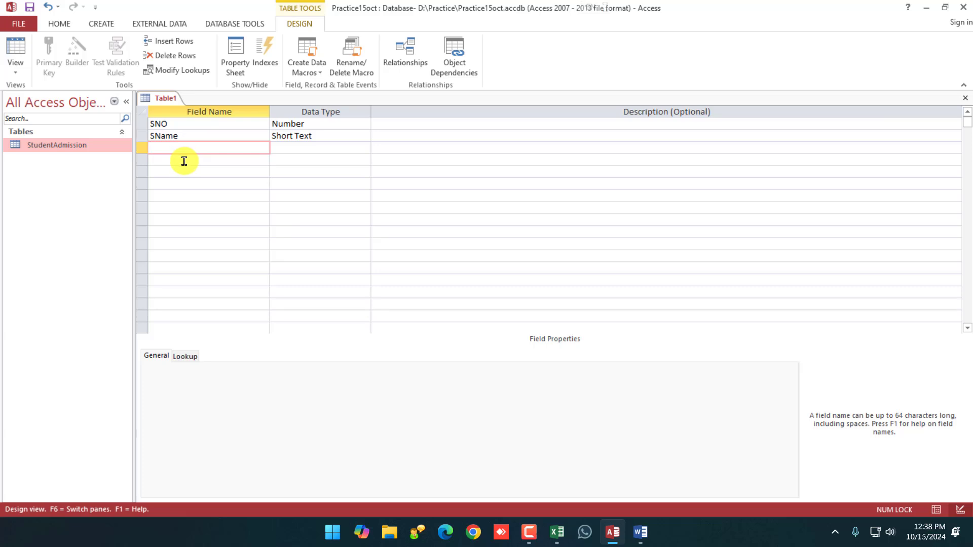
text(Address)
key(Tab)
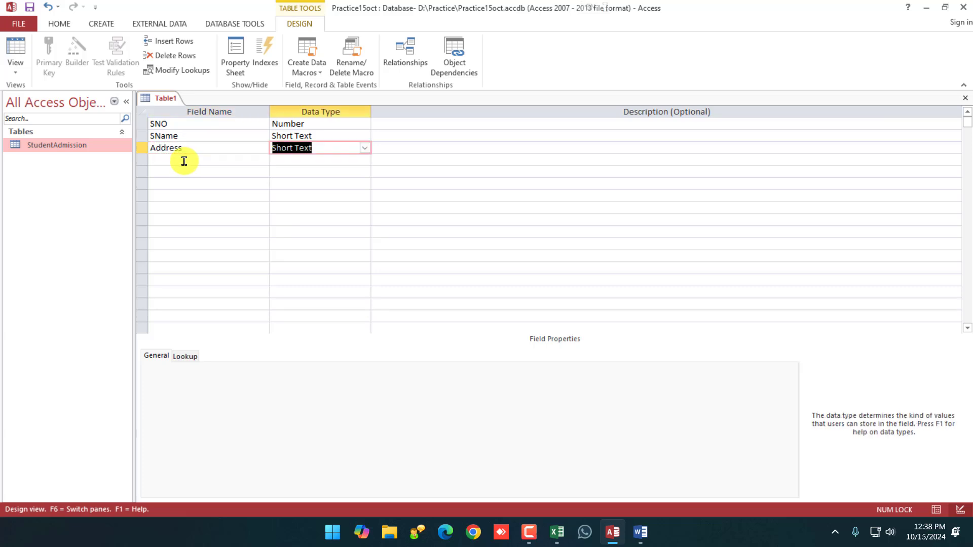
click(365, 148)
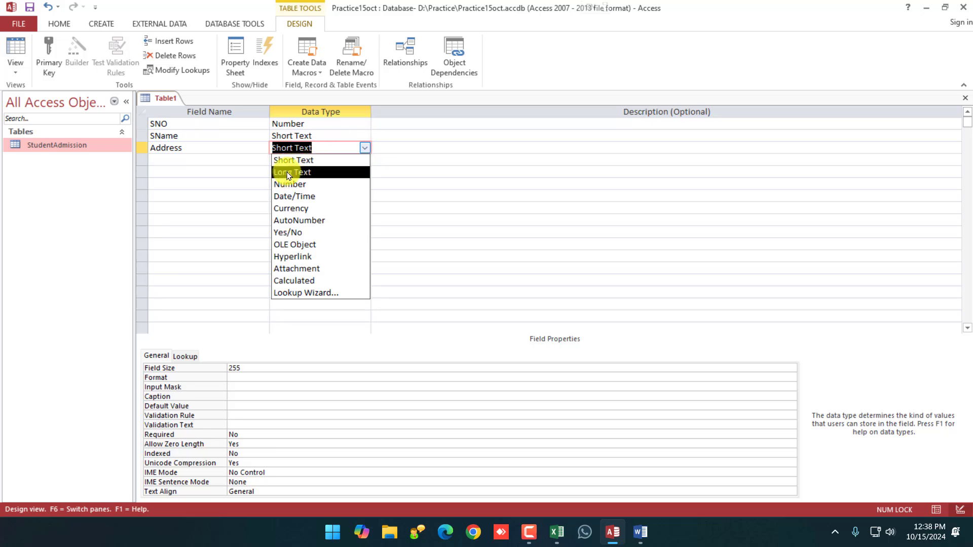
click(288, 173)
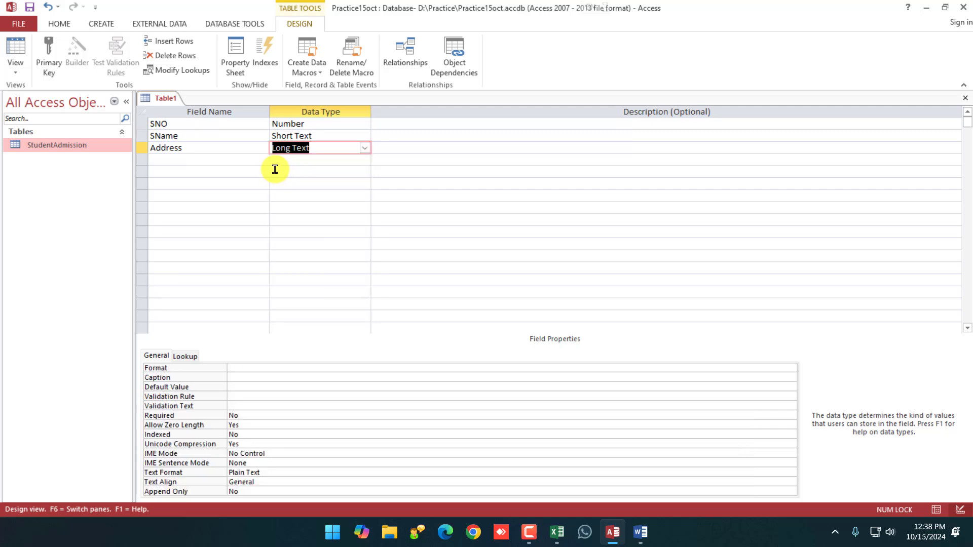
Add Mobile as Short Text after trying Number, and name the next field Course.
click(218, 160)
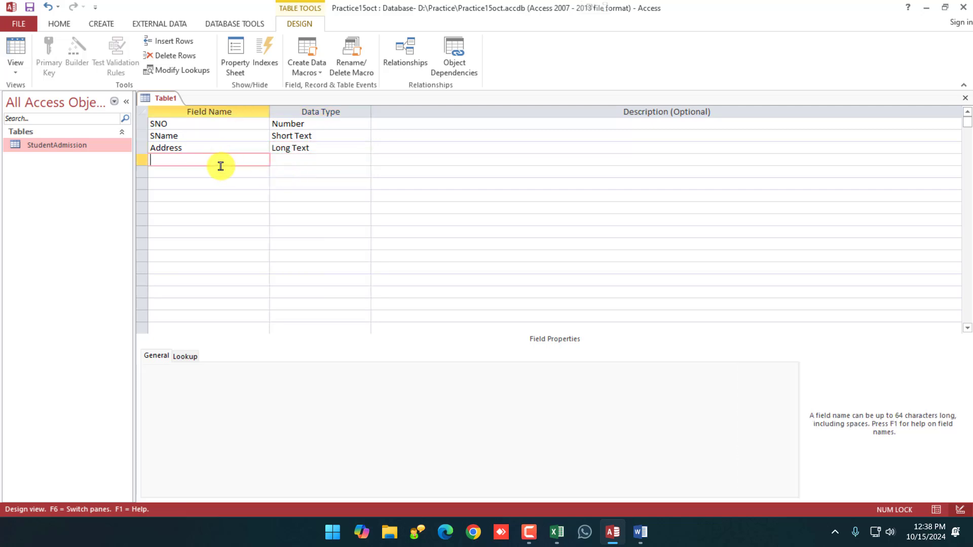
text(Mobile)
key(Tab)
click(364, 159)
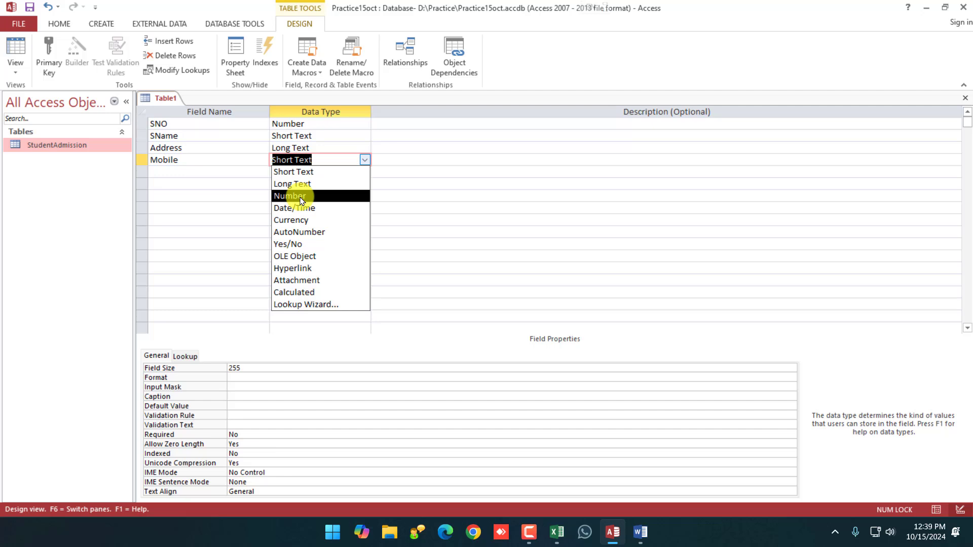
click(301, 201)
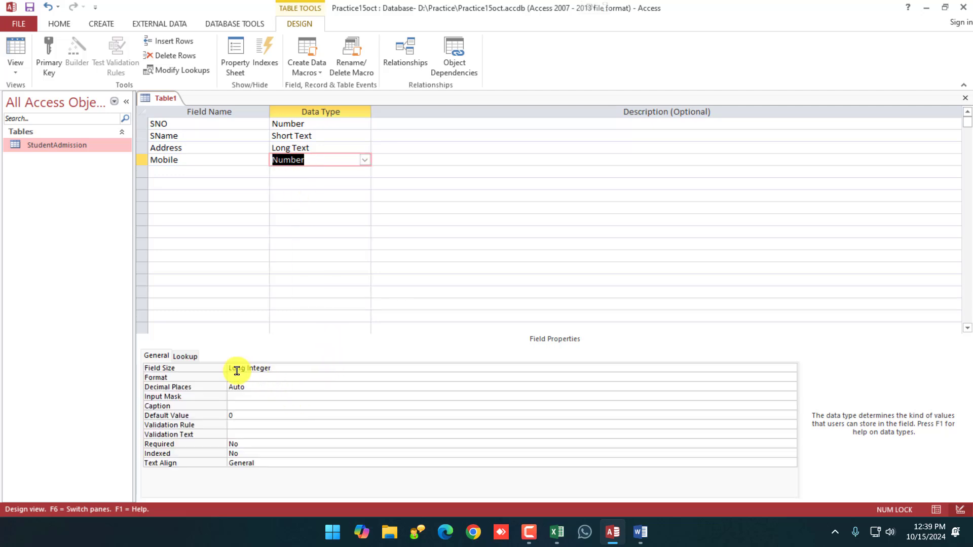
click(278, 369)
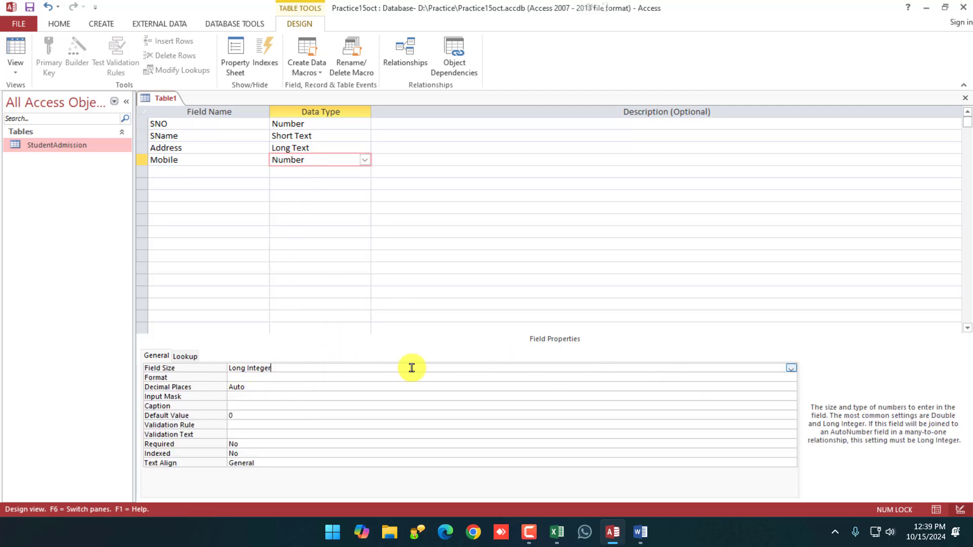
click(792, 369)
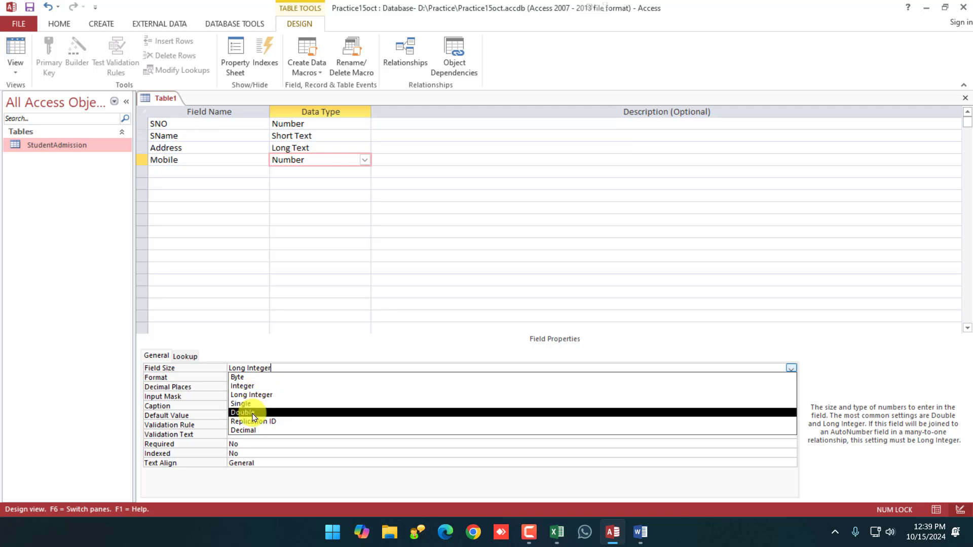
click(344, 271)
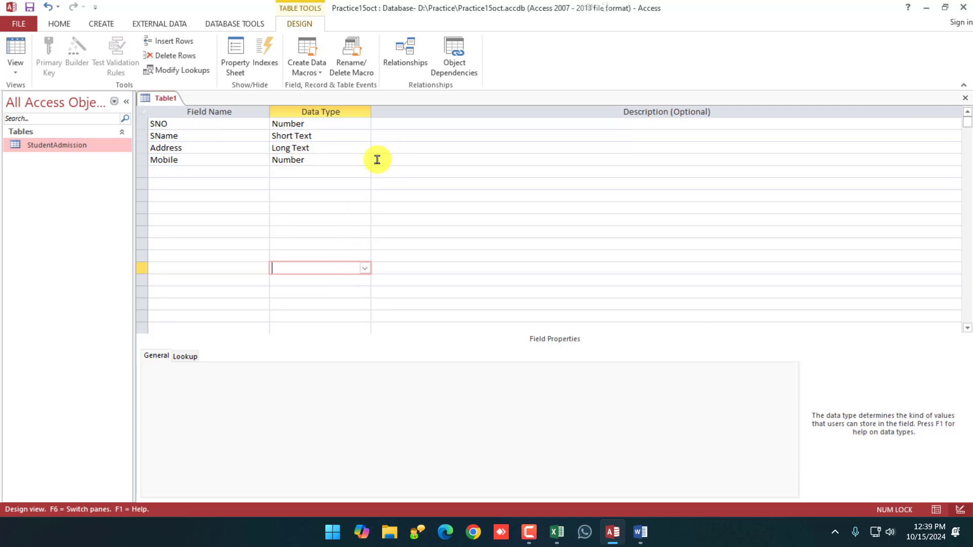
click(368, 163)
click(364, 161)
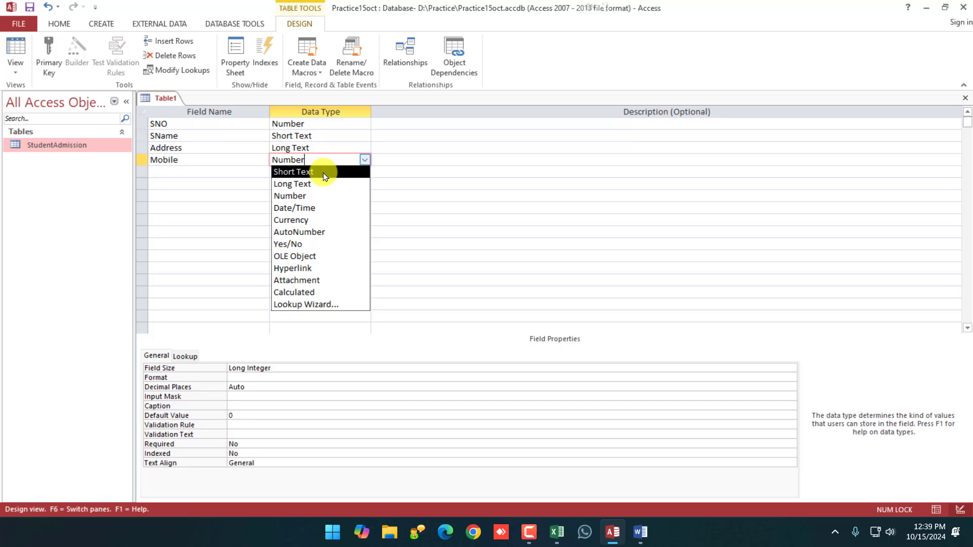
click(324, 175)
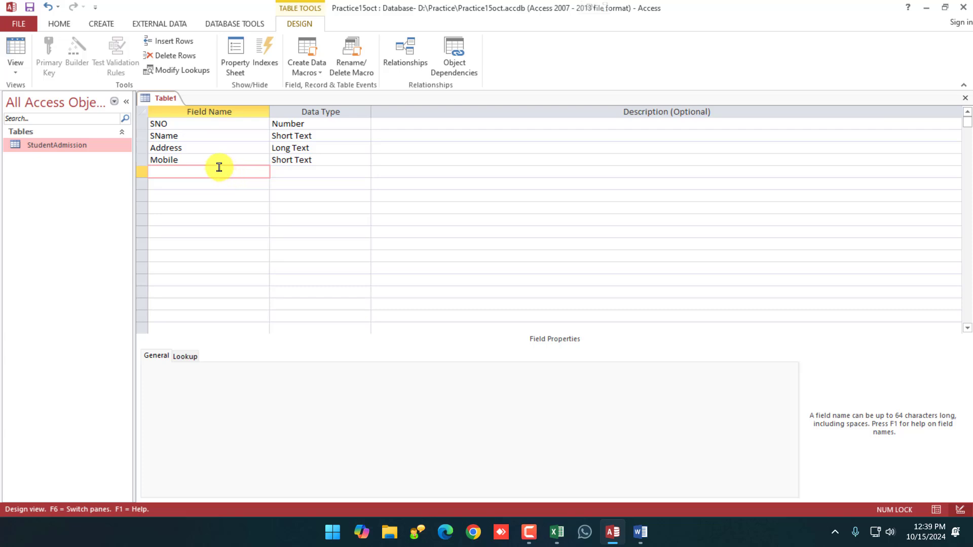
text(Course)
click(303, 172)
click(365, 172)
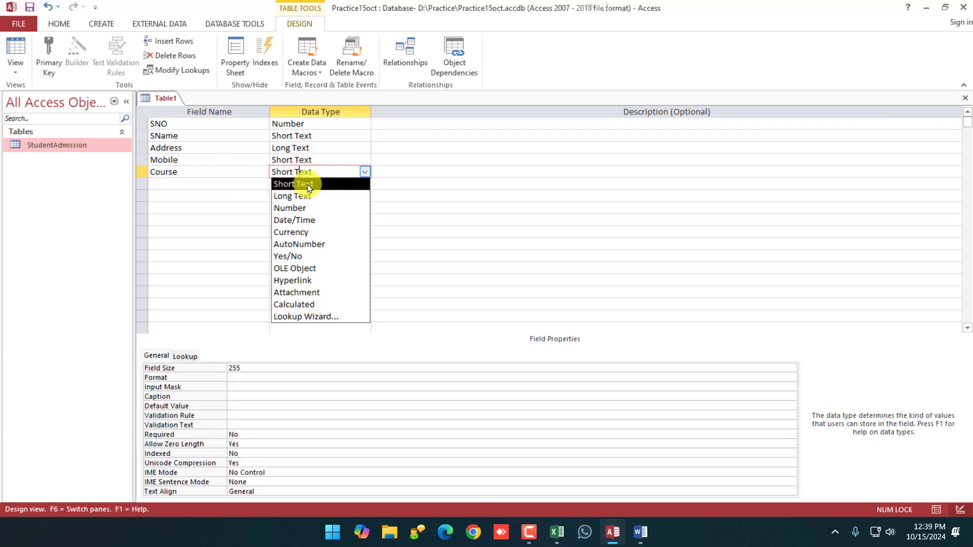
click(299, 184)
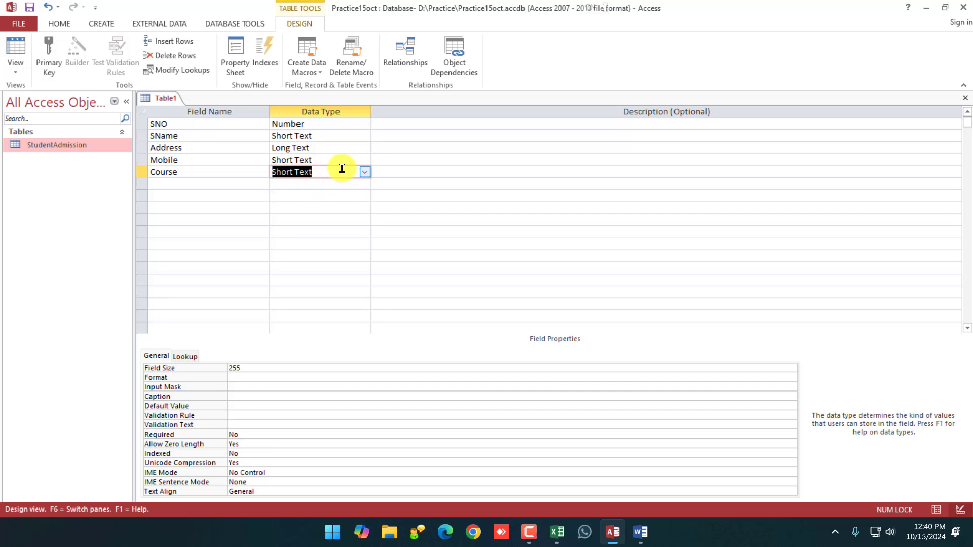
click(365, 172)
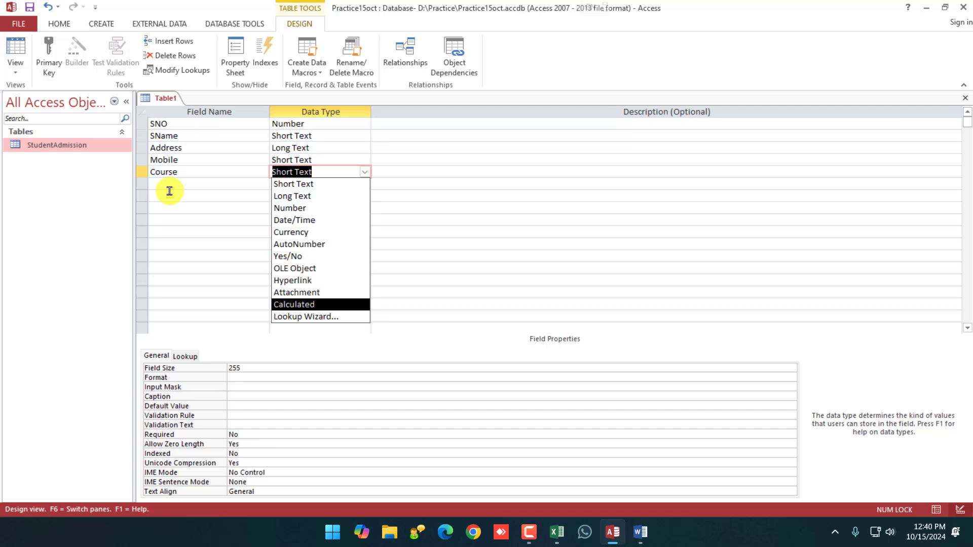
Run the Lookup Wizard for Course with typed-in values, entering PGDCA first.
click(314, 319)
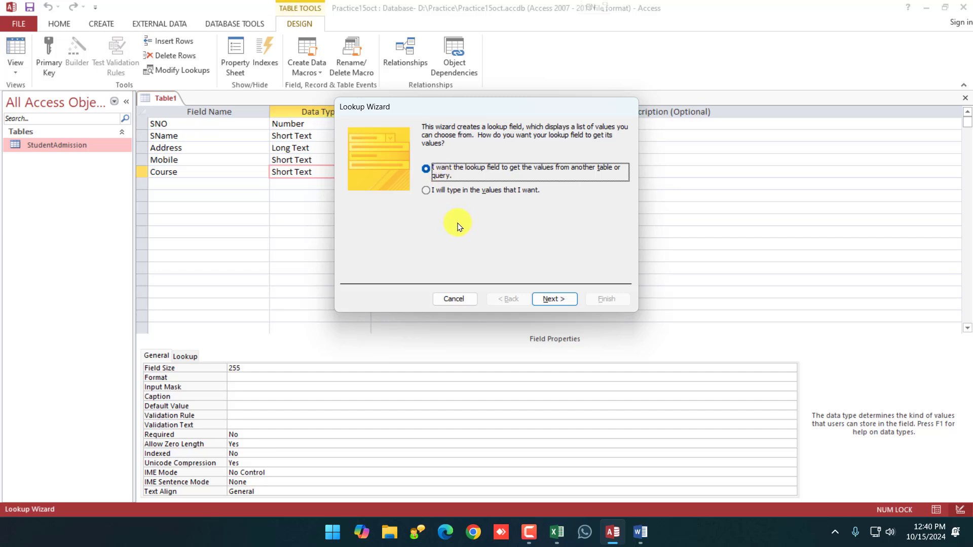
click(426, 192)
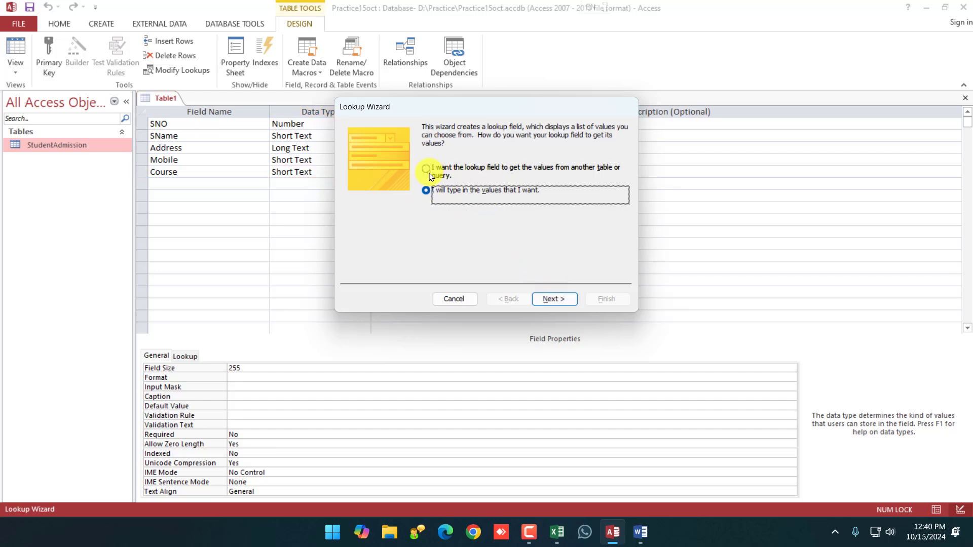
click(552, 298)
click(380, 203)
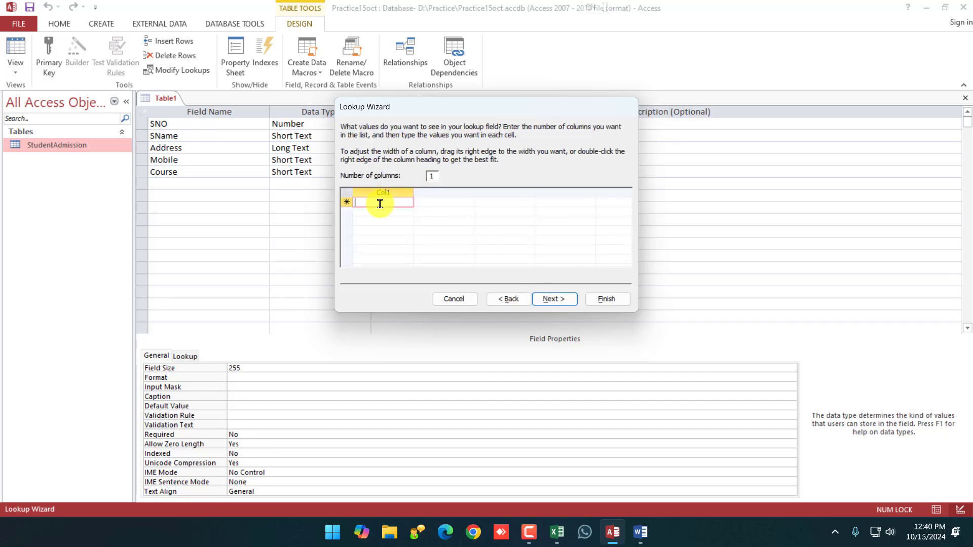
text(PGDCA)
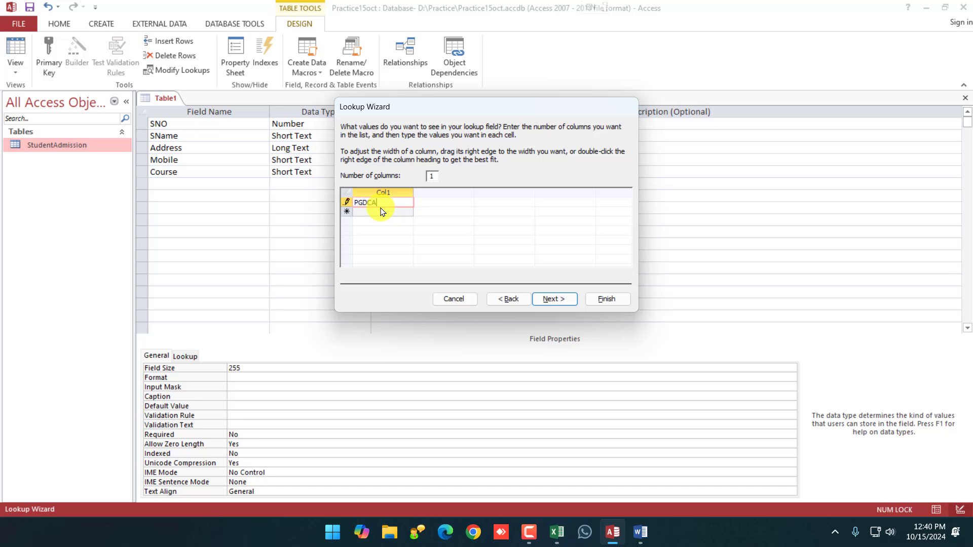
key(Return)
Add DCA, BCA, MCA and MSC CS to the list and finish the lookup.
text(DCA)
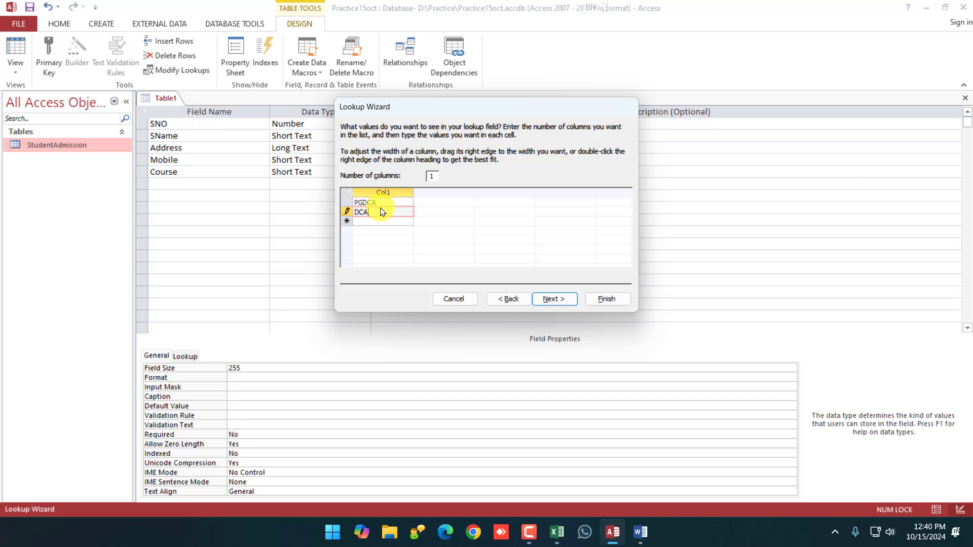
key(Return)
text(BCA)
key(Return)
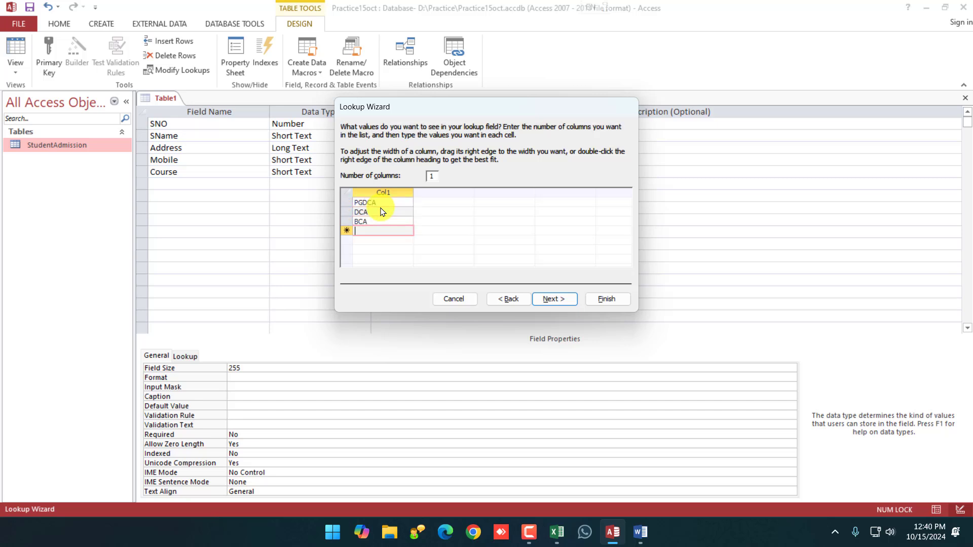
text(MCA)
key(Return)
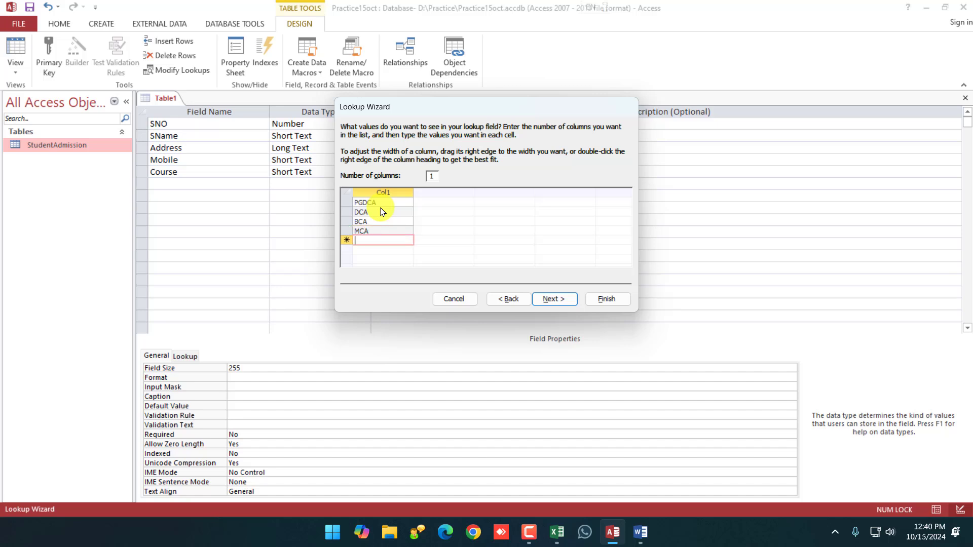
text(MSC )
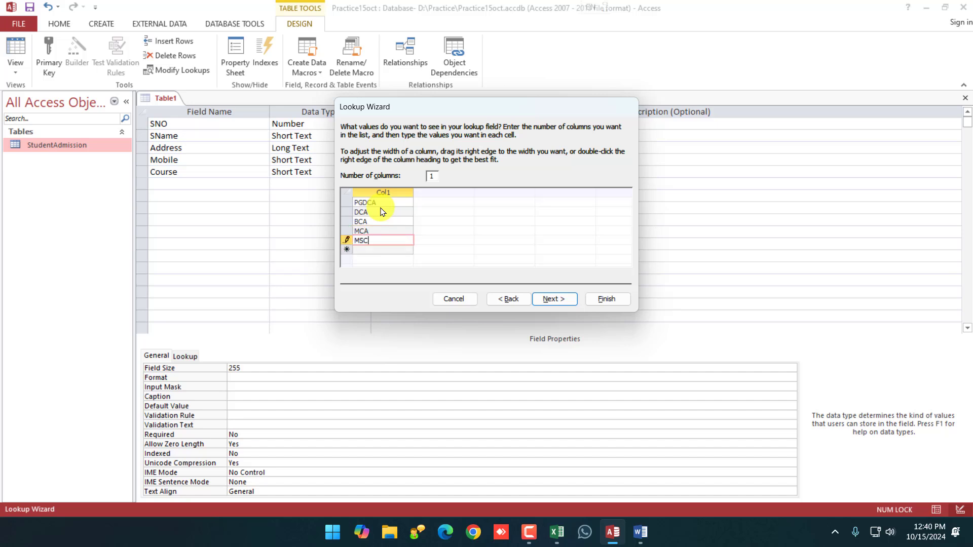
text(CS)
click(560, 300)
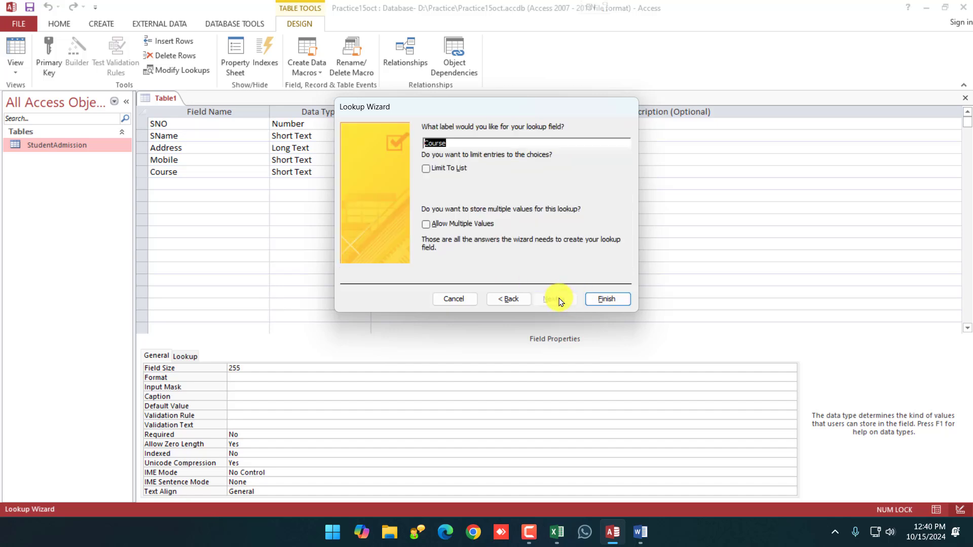
click(612, 298)
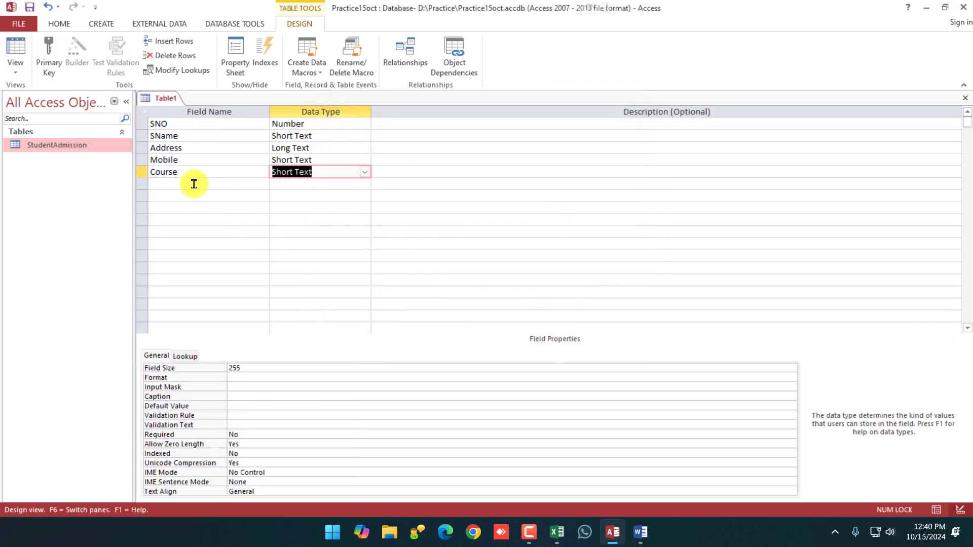
click(194, 183)
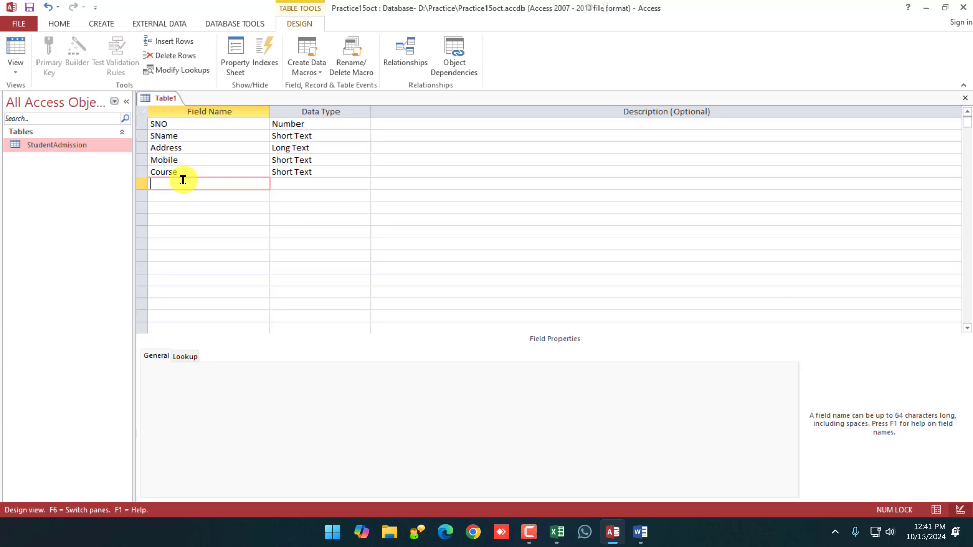
Add a Fees field with the Number data type.
text(Fees)
key(Tab)
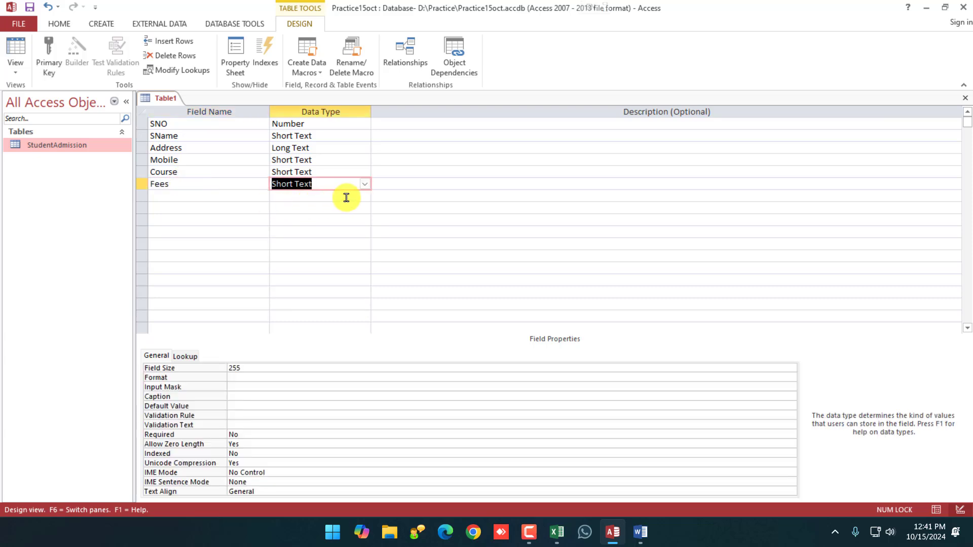
click(364, 184)
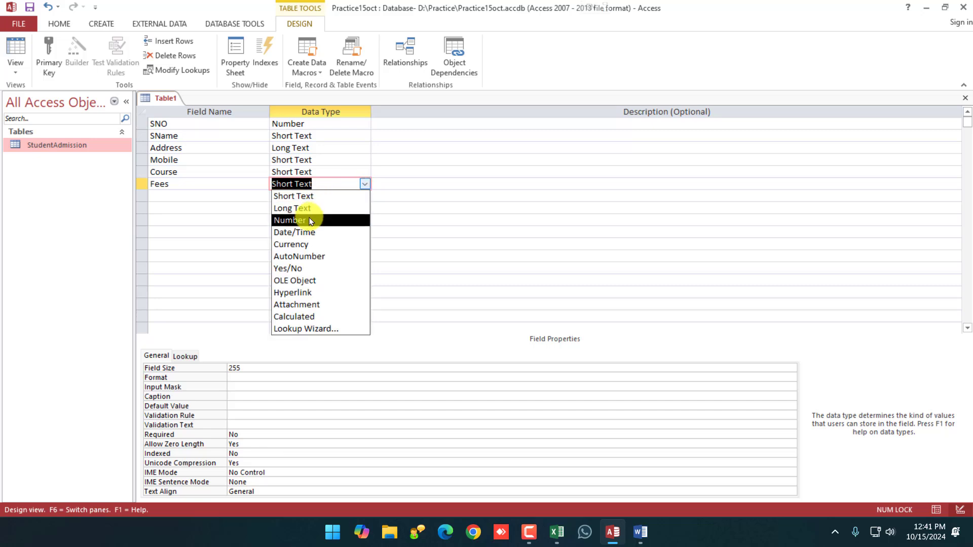
click(311, 221)
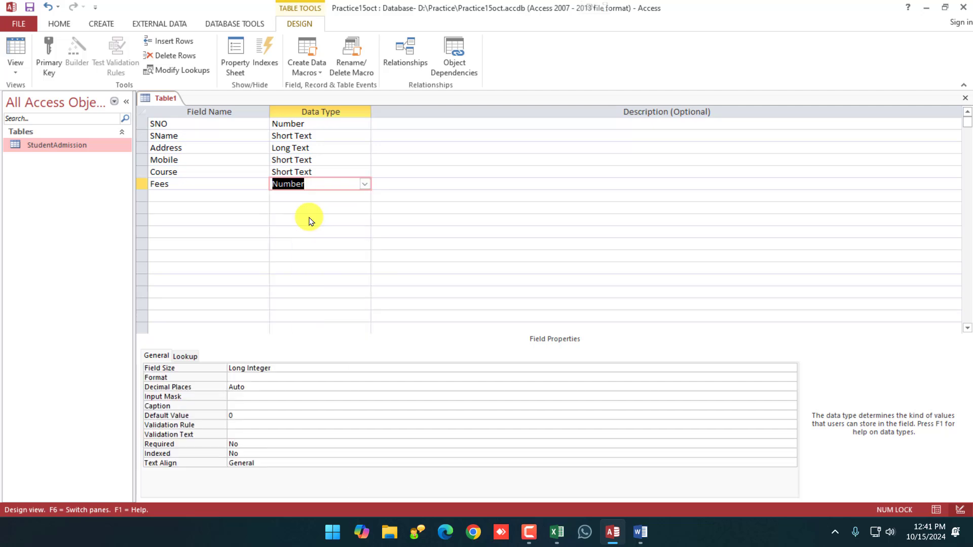
Add a Photo field with the Attachment data type.
click(226, 198)
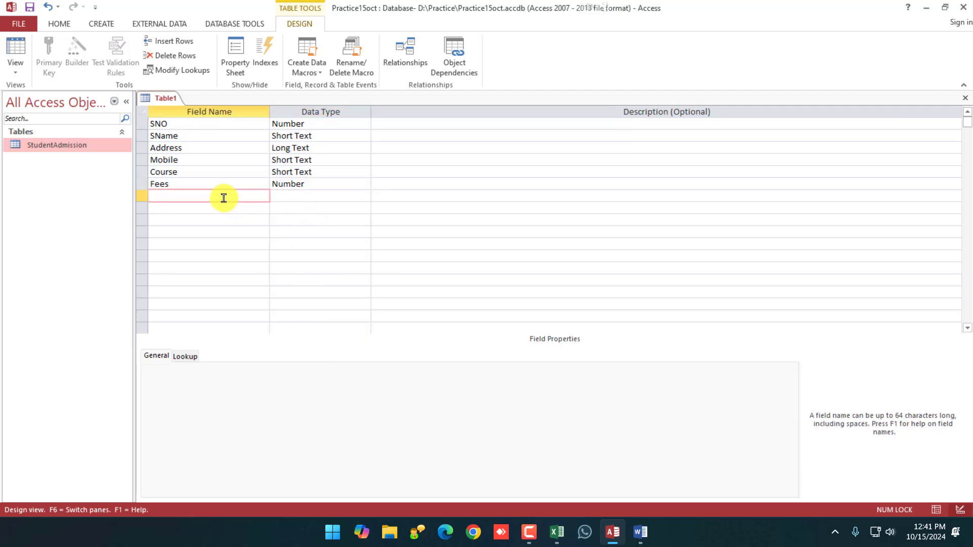
text(Photo)
click(348, 196)
click(363, 196)
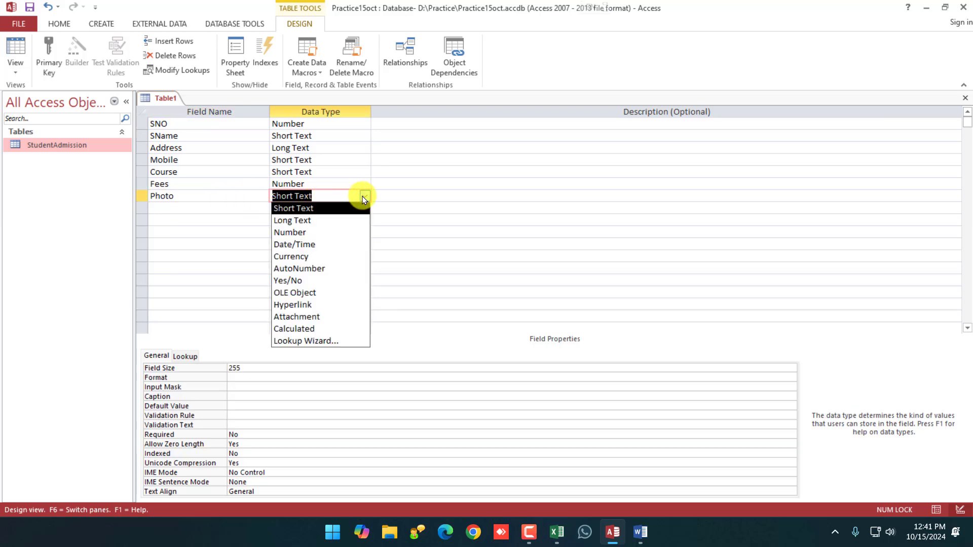
click(297, 317)
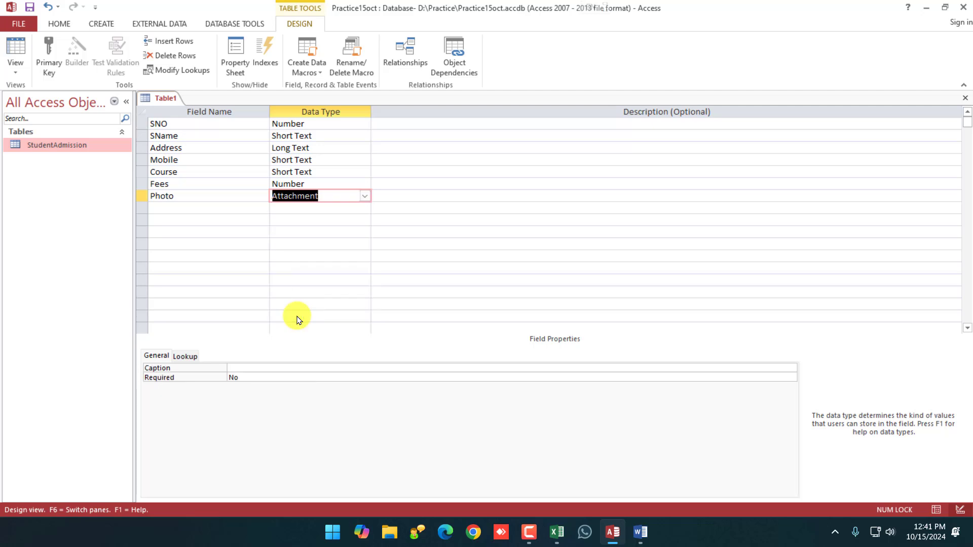
Add an Email field as a Hyperlink, then enter Document as the next field name.
click(230, 208)
text(Email)
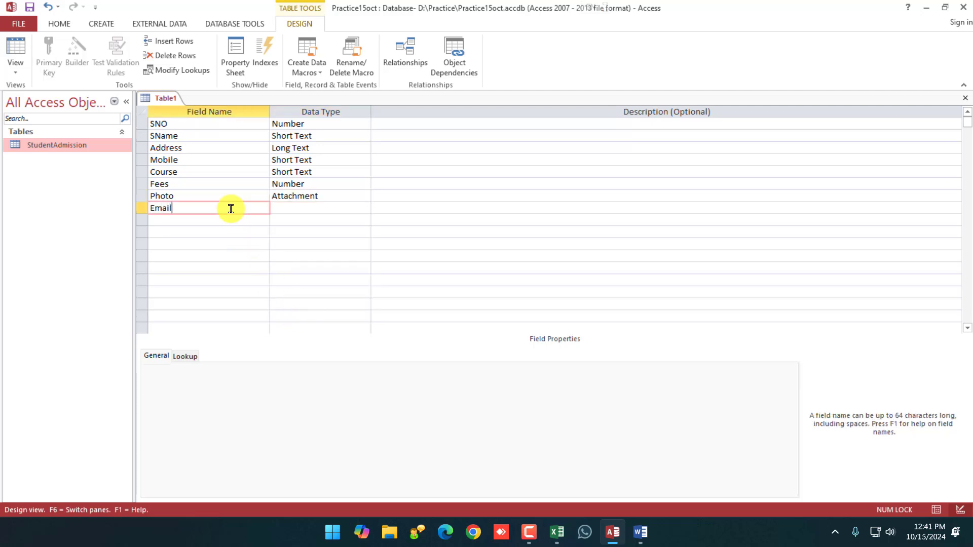
key(Tab)
click(365, 208)
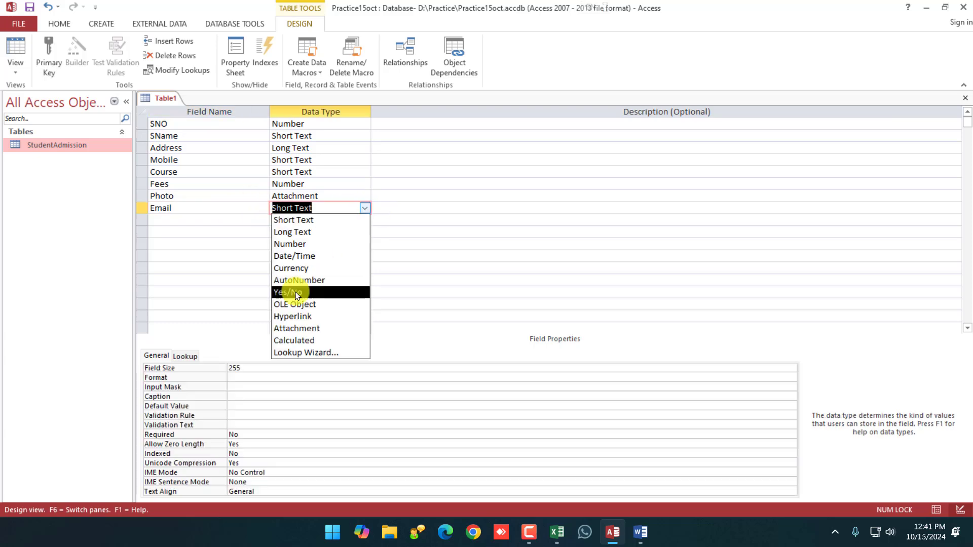
click(294, 318)
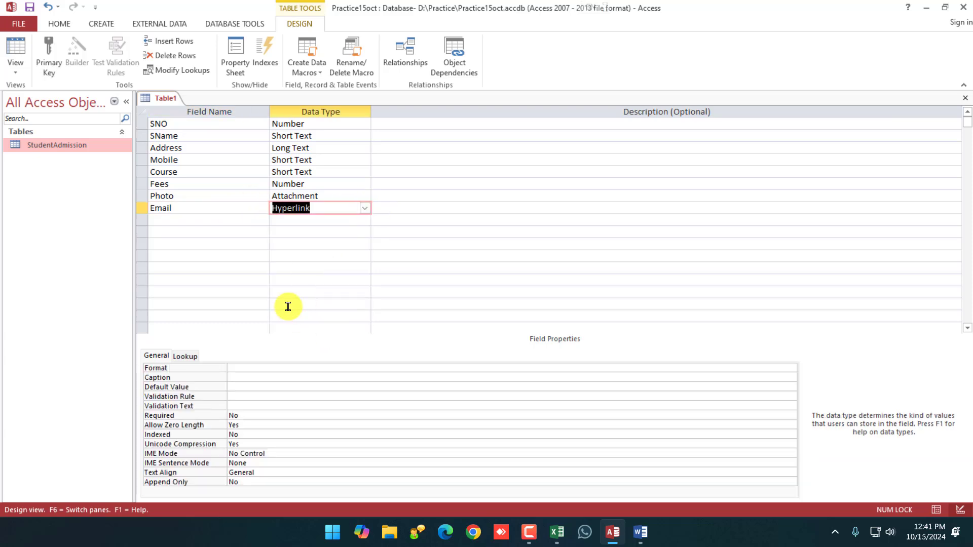
click(238, 221)
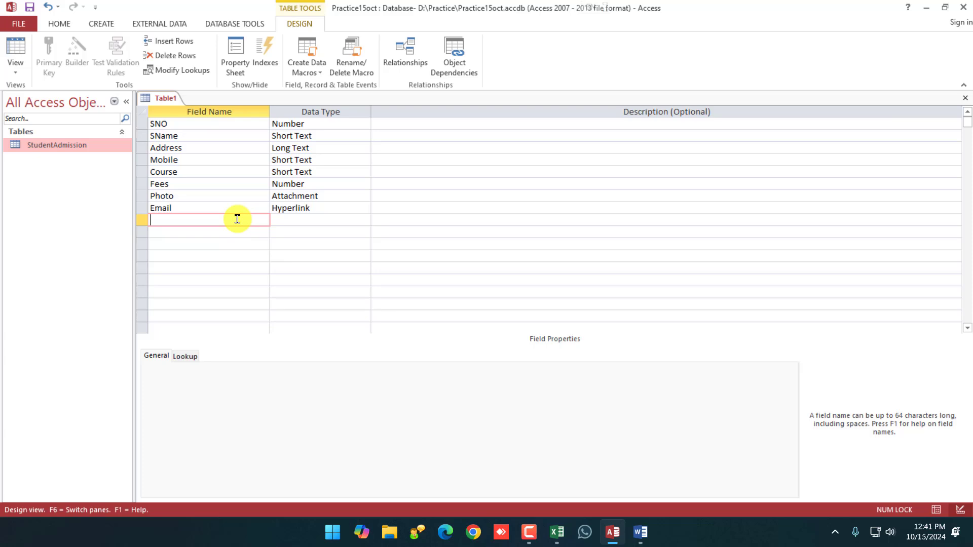
text(Document)
key(Tab)
In Word, bring up the Insert Object dialog to preview the embedded-object types.
click(364, 219)
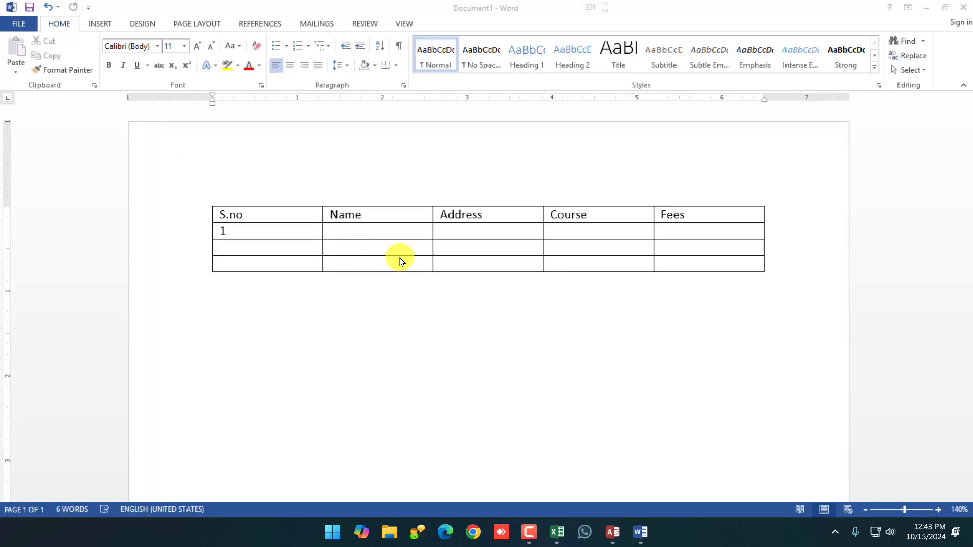
click(100, 24)
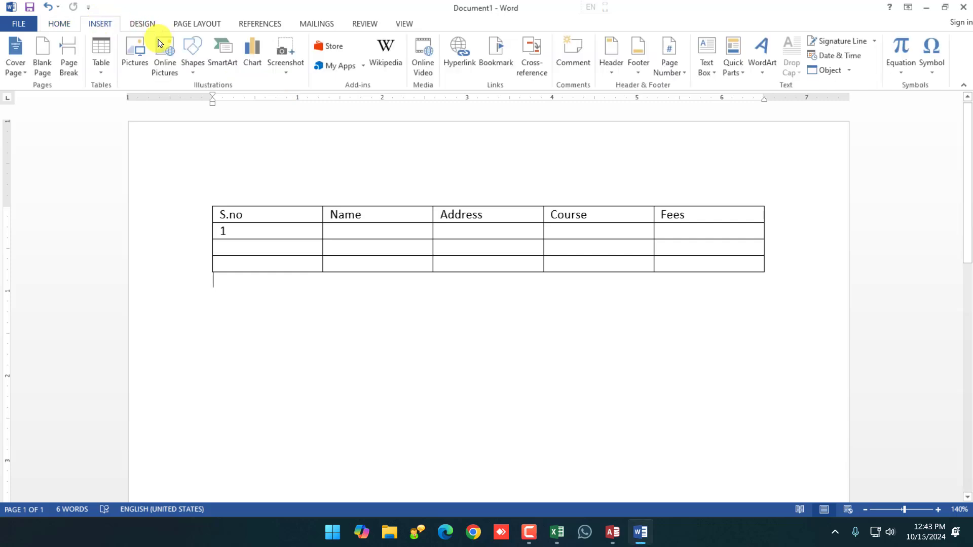
click(842, 75)
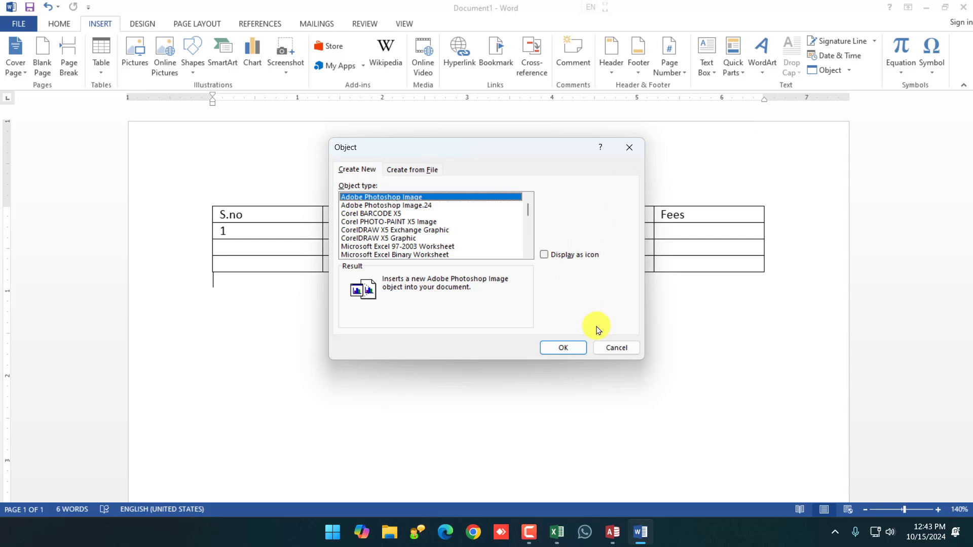
click(612, 349)
click(849, 70)
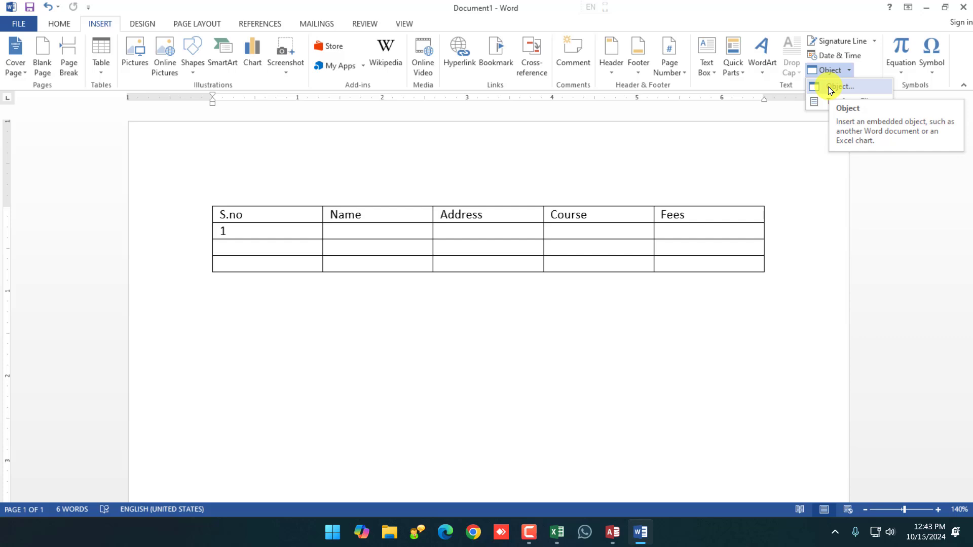
Dismiss the Object dialog, put the caret in the table's first Address cell, and return to Access.
click(759, 228)
click(463, 239)
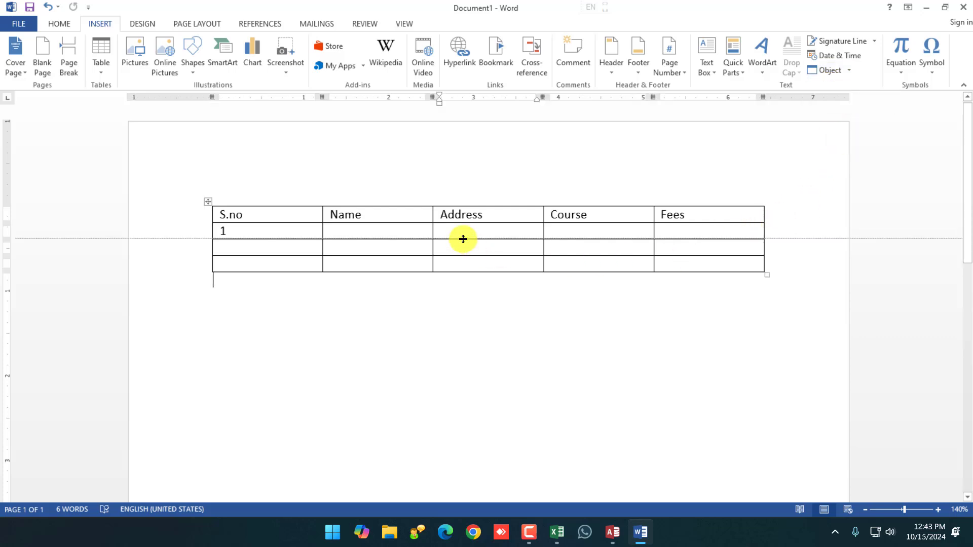
click(462, 235)
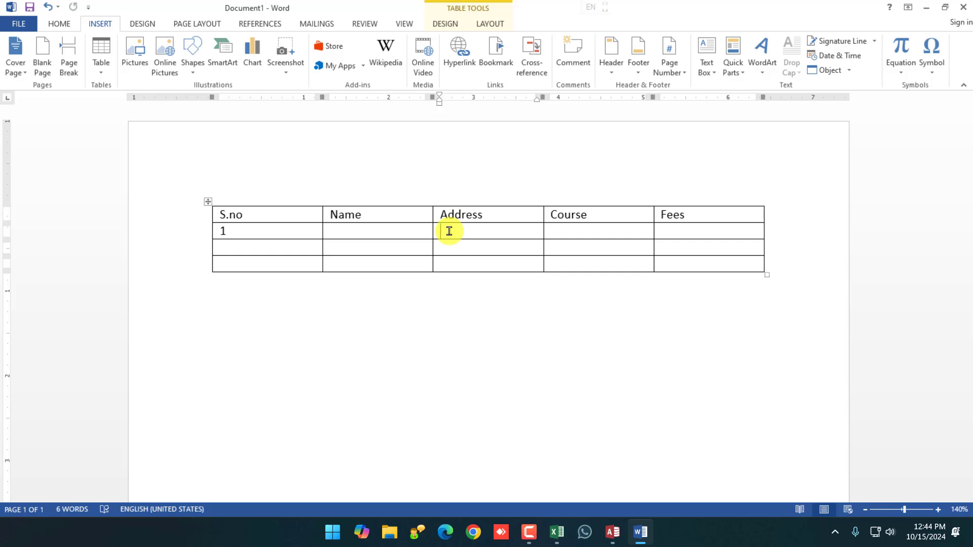
click(606, 532)
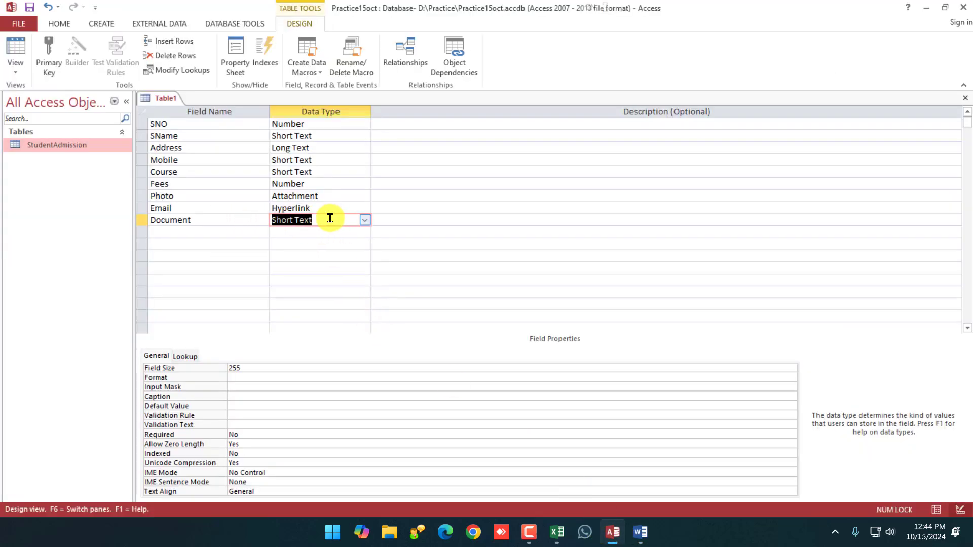
Set the Document field to OLE Object, then review the rows from Document up to SNO.
click(364, 221)
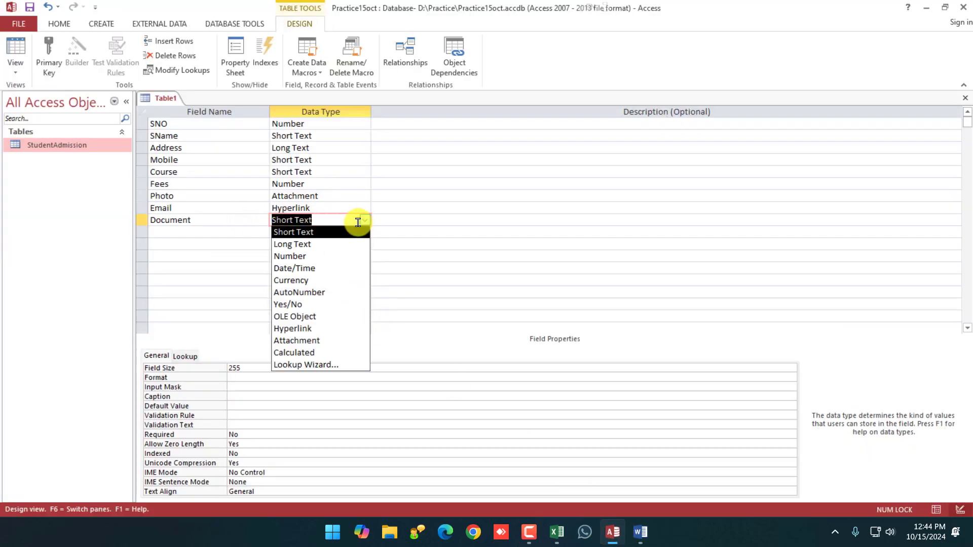
click(298, 318)
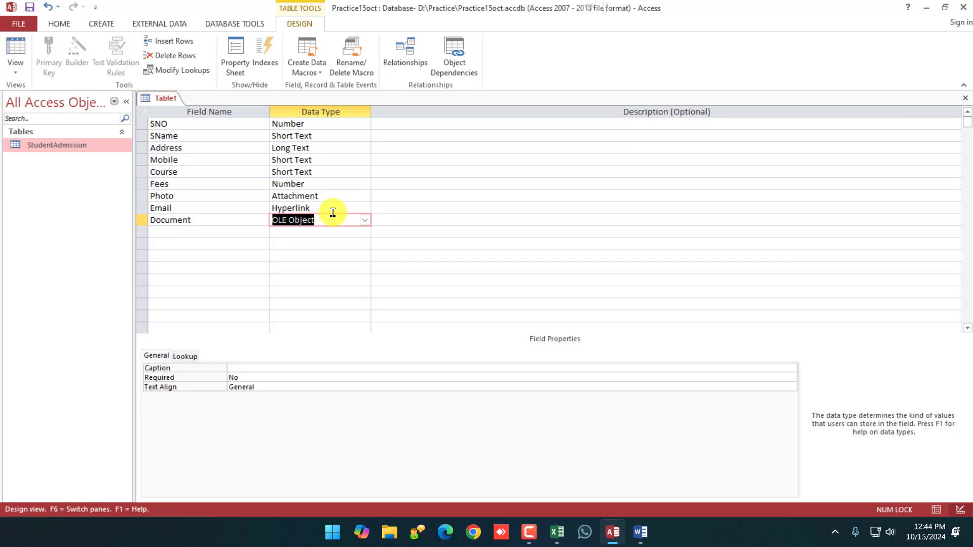
click(248, 223)
click(238, 208)
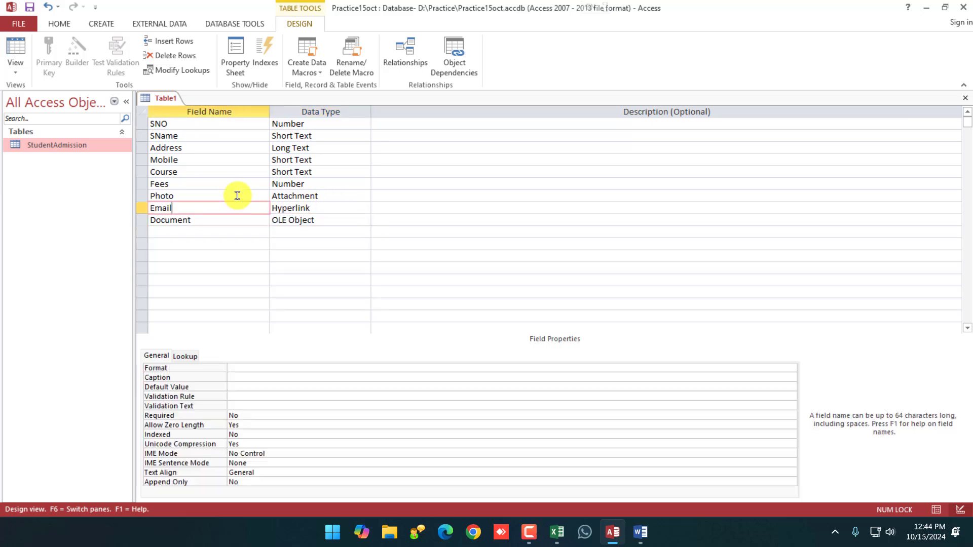
click(237, 148)
click(242, 127)
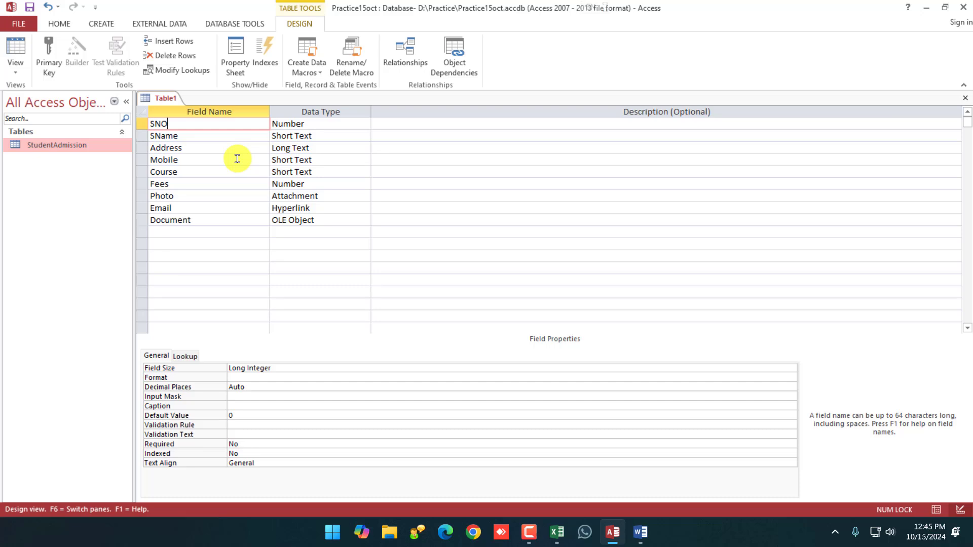
click(255, 233)
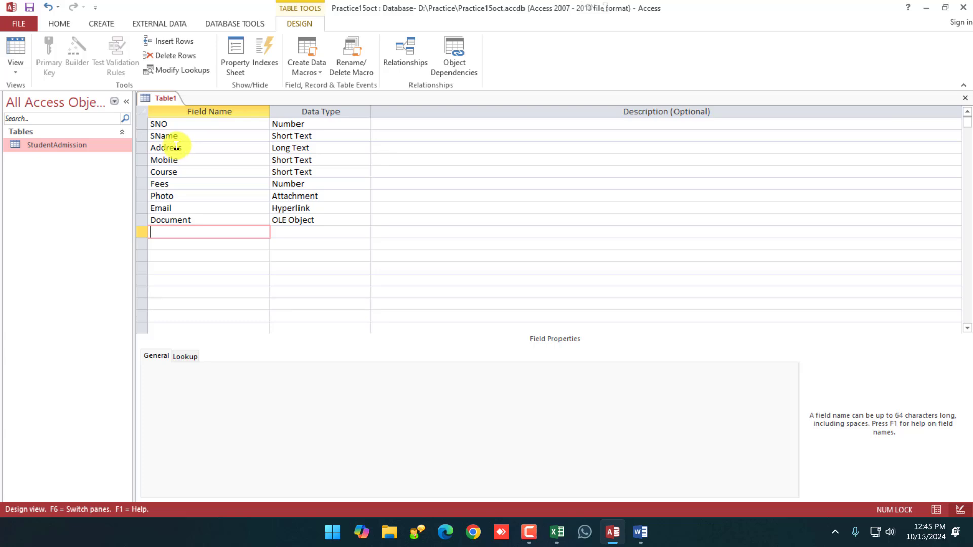
click(176, 128)
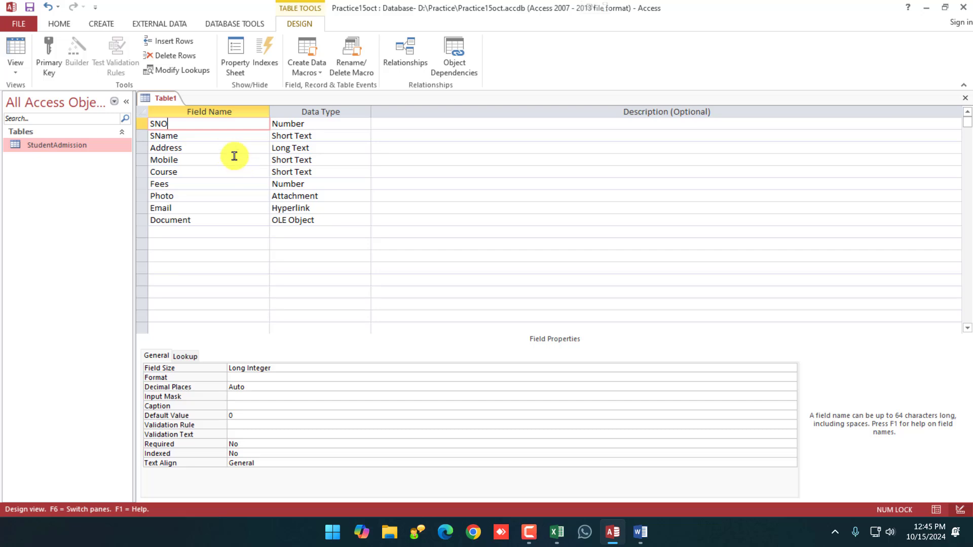
click(218, 136)
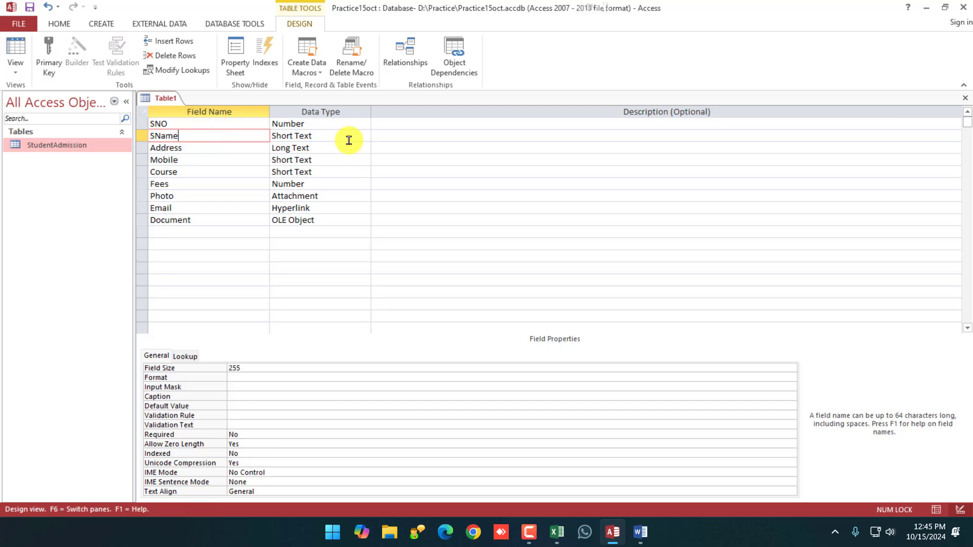
click(228, 151)
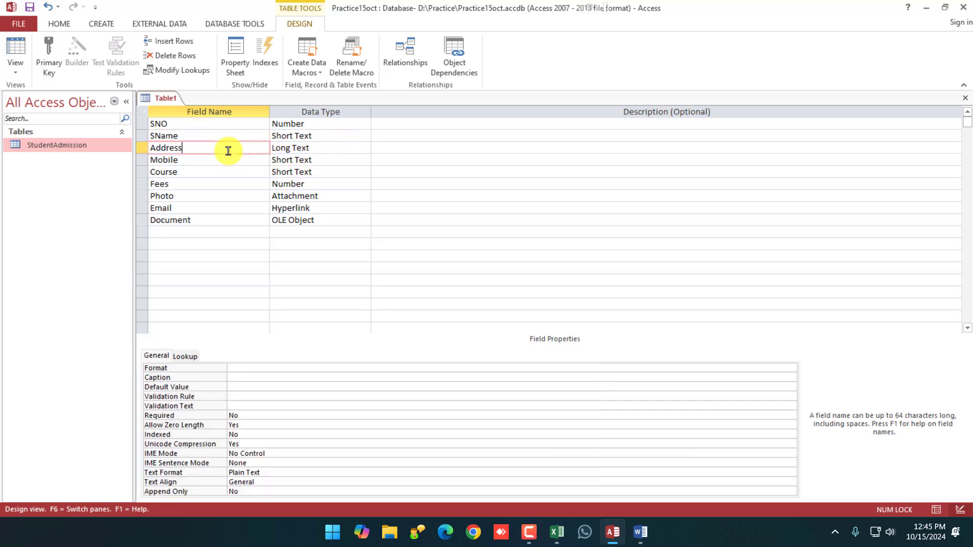
click(218, 161)
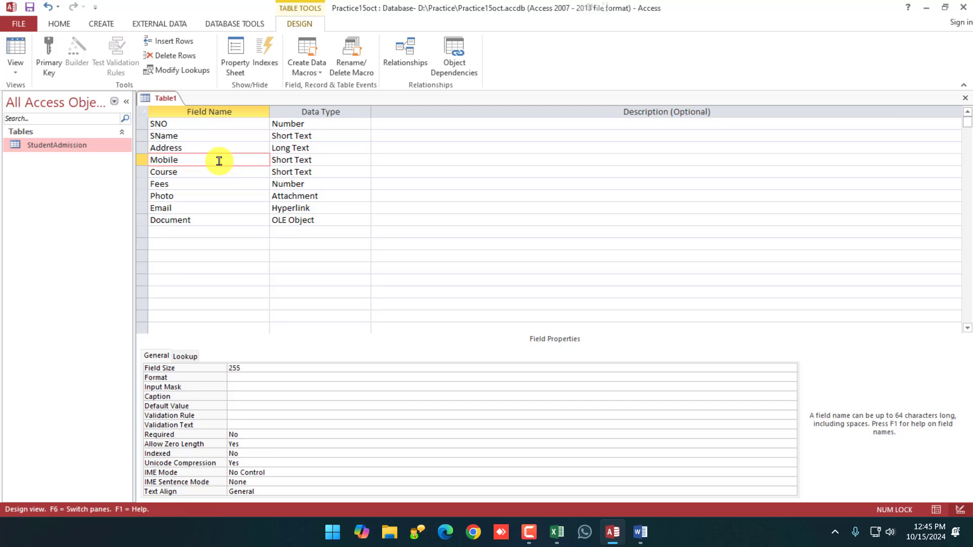
click(219, 172)
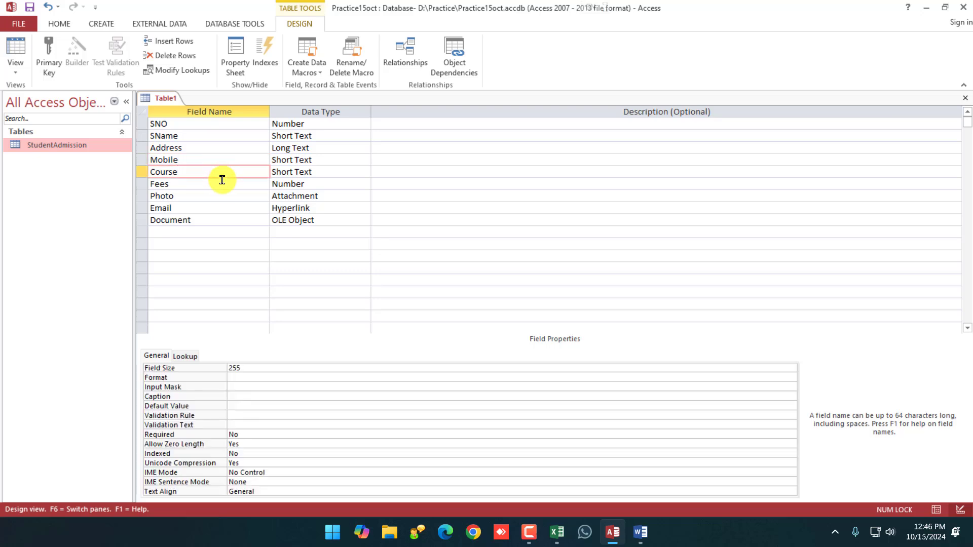
click(223, 183)
click(196, 196)
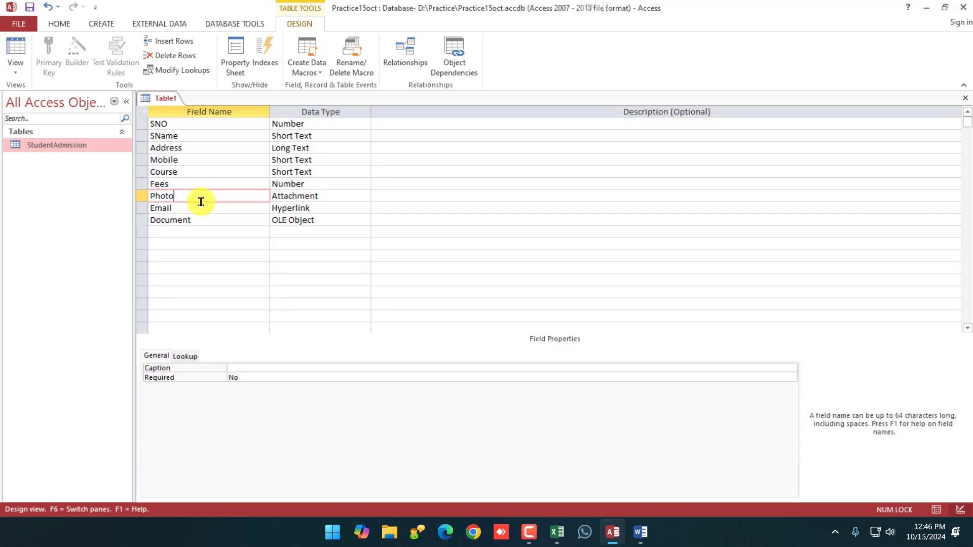
click(200, 206)
click(197, 220)
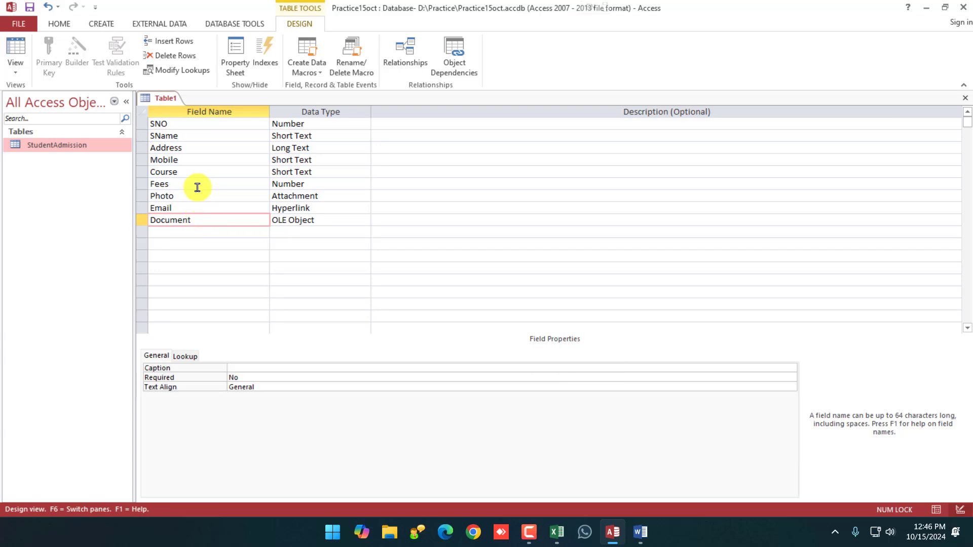
click(181, 123)
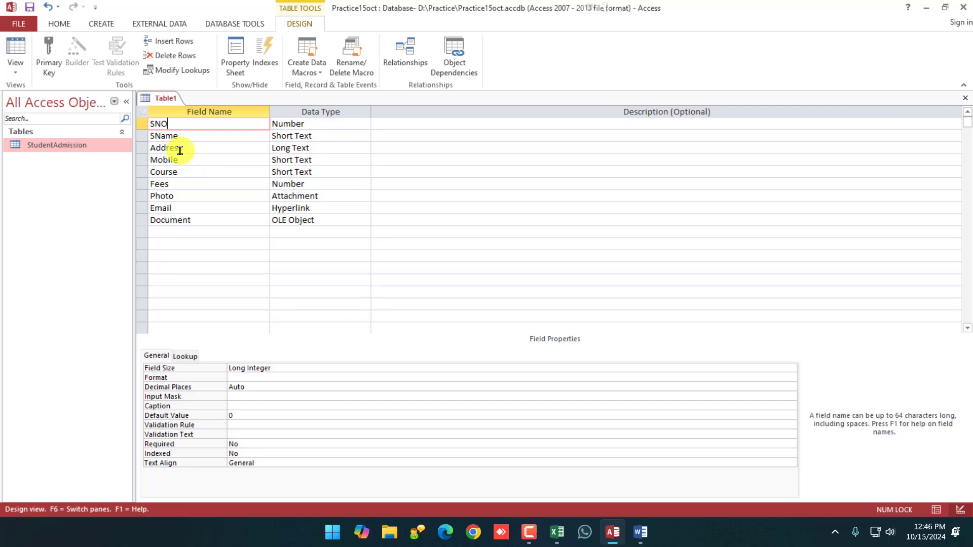
Set SNO as the primary key, briefly trying Mobile before switching back to SNO.
right_click(140, 123)
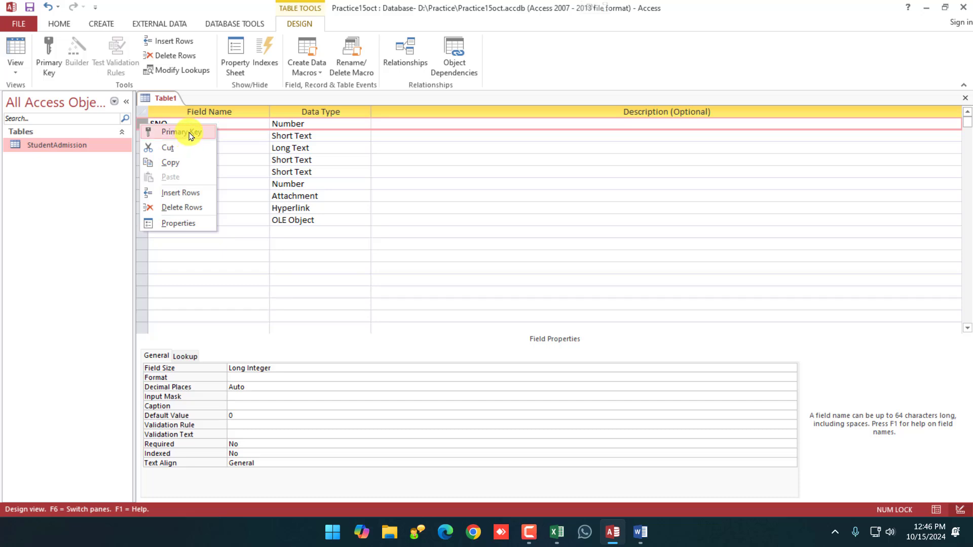
click(187, 133)
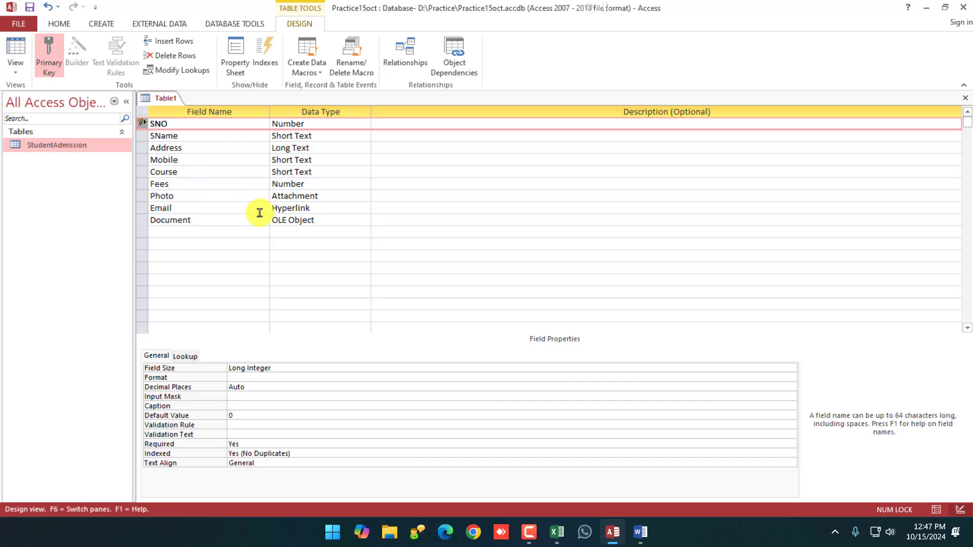
click(178, 126)
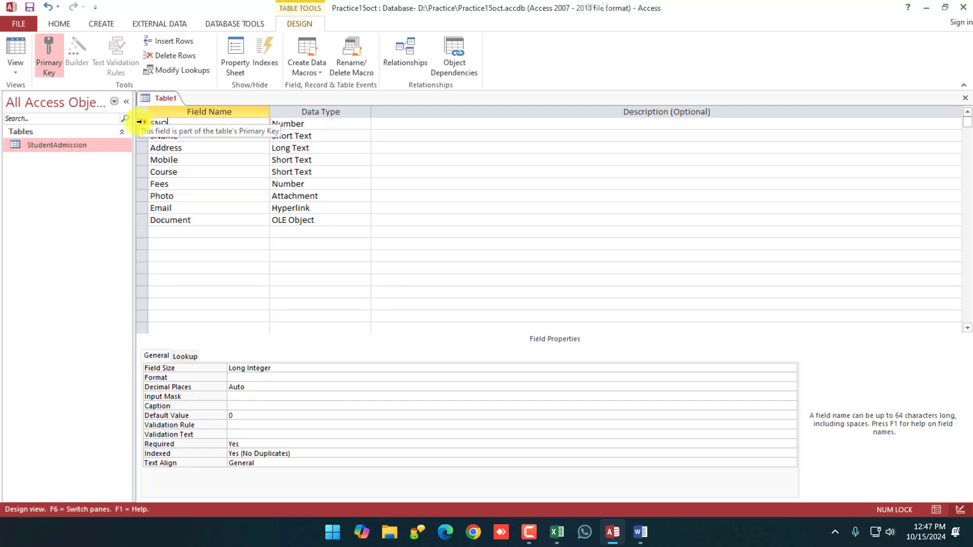
right_click(139, 158)
click(161, 166)
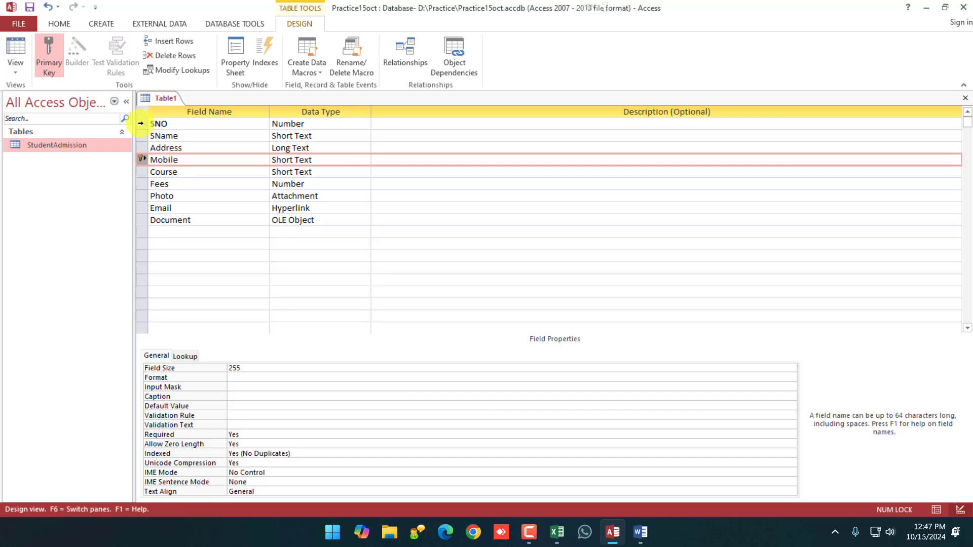
right_click(140, 123)
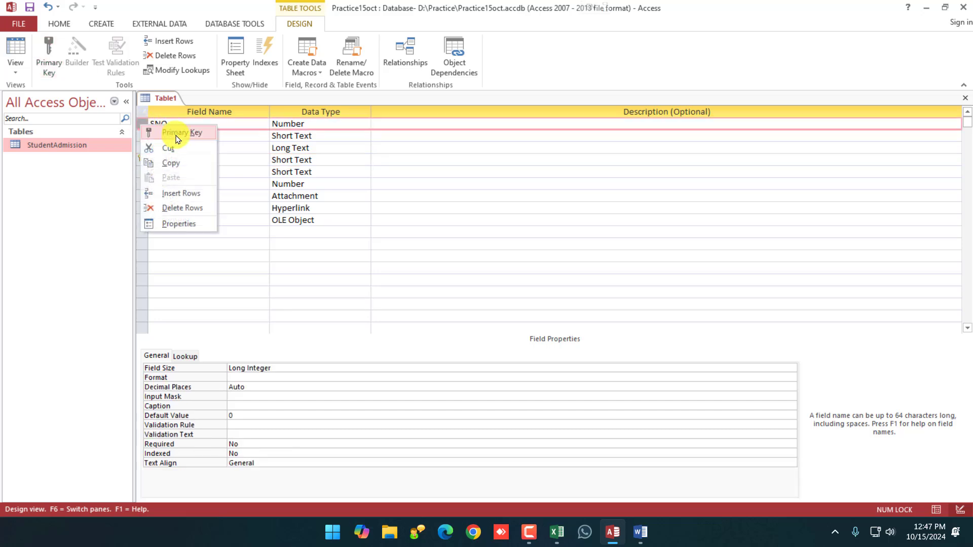
click(178, 135)
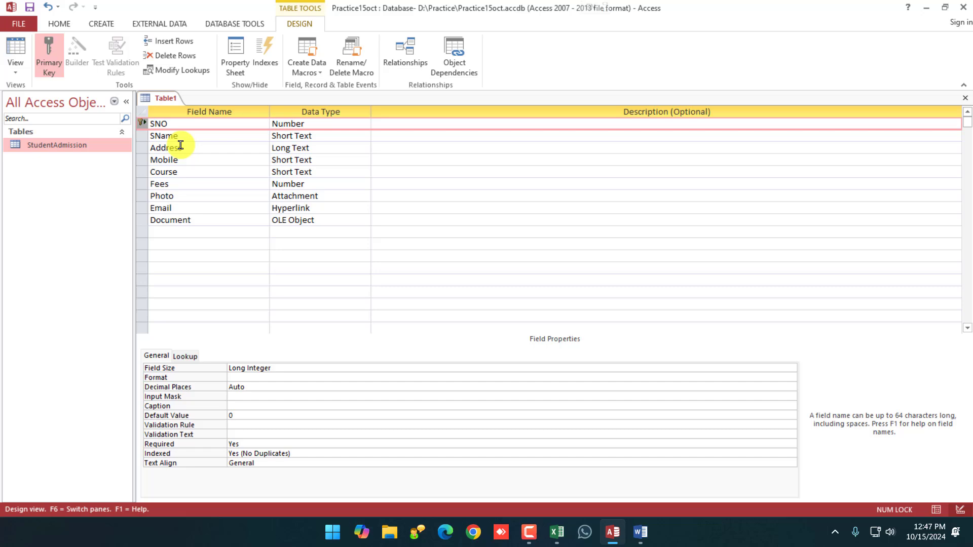
Save the new table design under the name AdmissionTable.
right_click(159, 100)
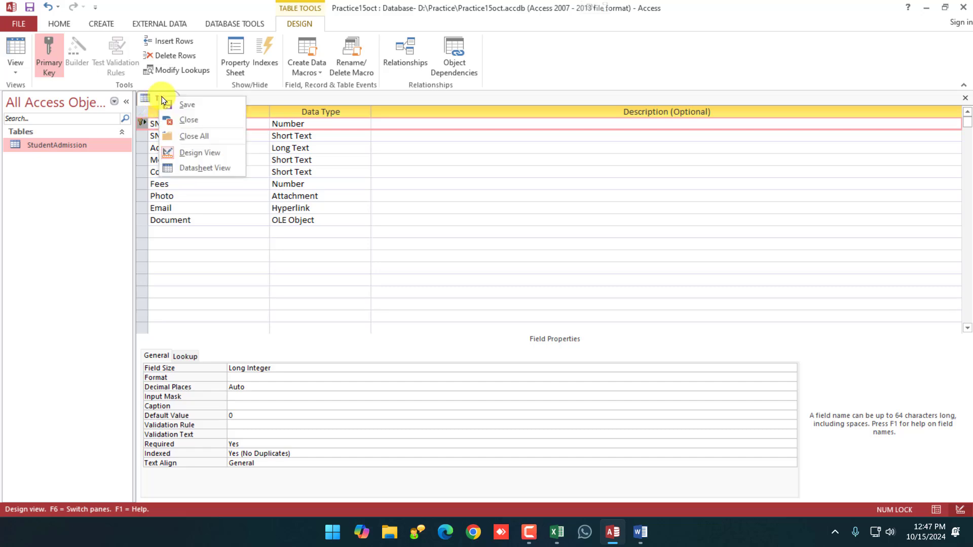
click(188, 106)
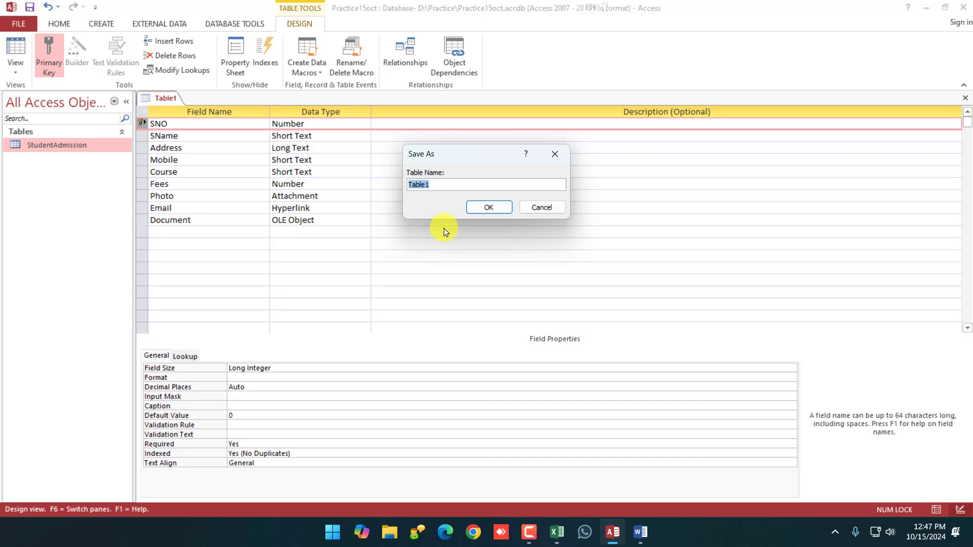
text(Stud)
key(BackSpace)
key(BackSpace)
key(BackSpace)
key(BackSpace)
text(Admission Table)
click(484, 208)
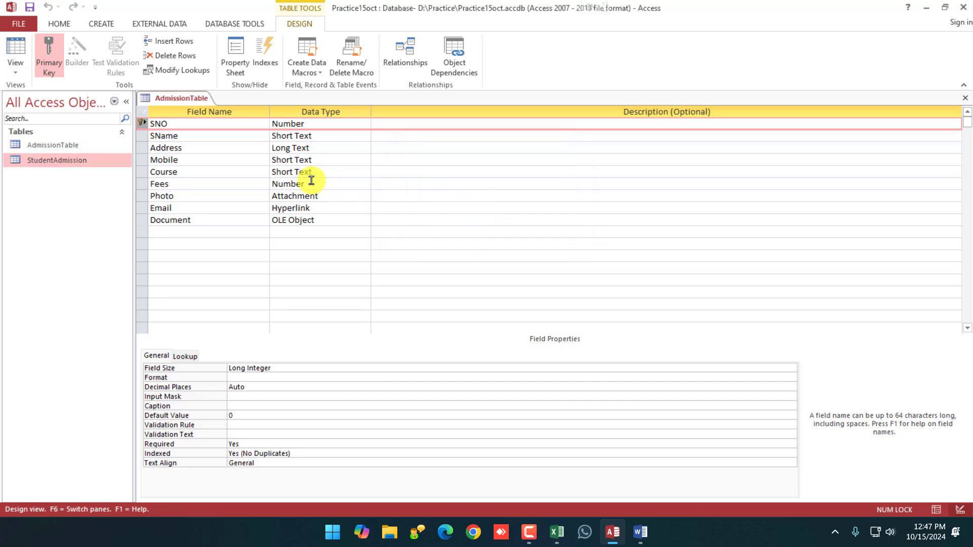
Close the AdmissionTable design and select it in the tables list.
right_click(169, 98)
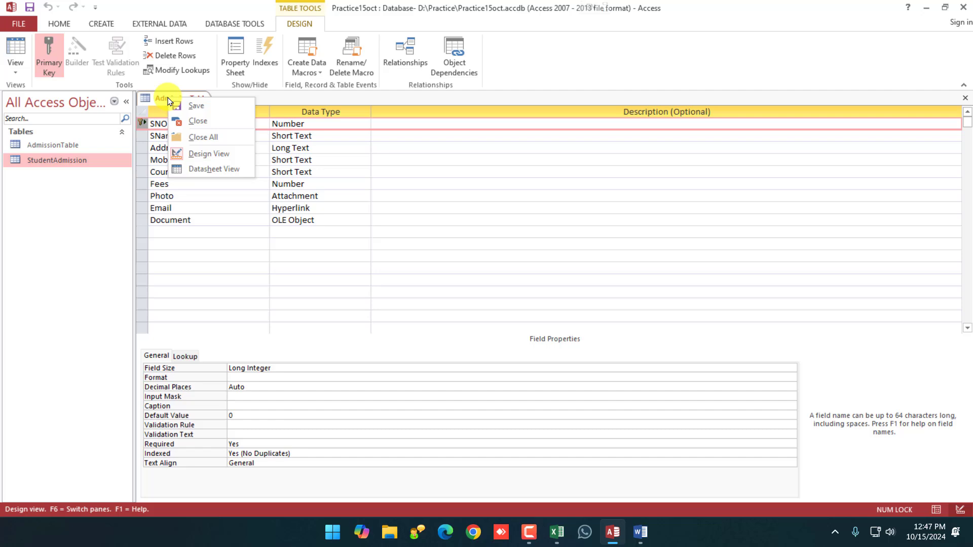
click(192, 123)
click(39, 146)
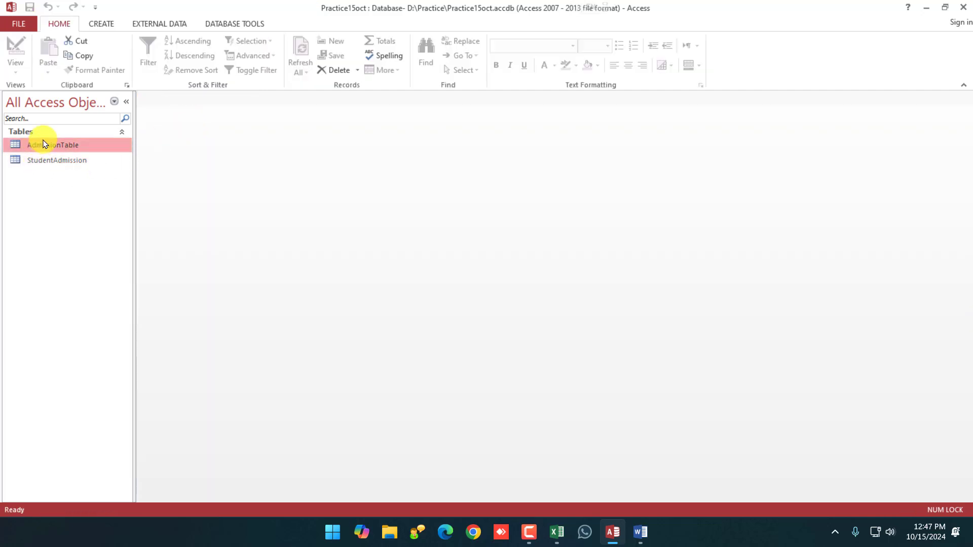
Open the StudentAdmission and AdmissionTable datasheets.
double_click(48, 159)
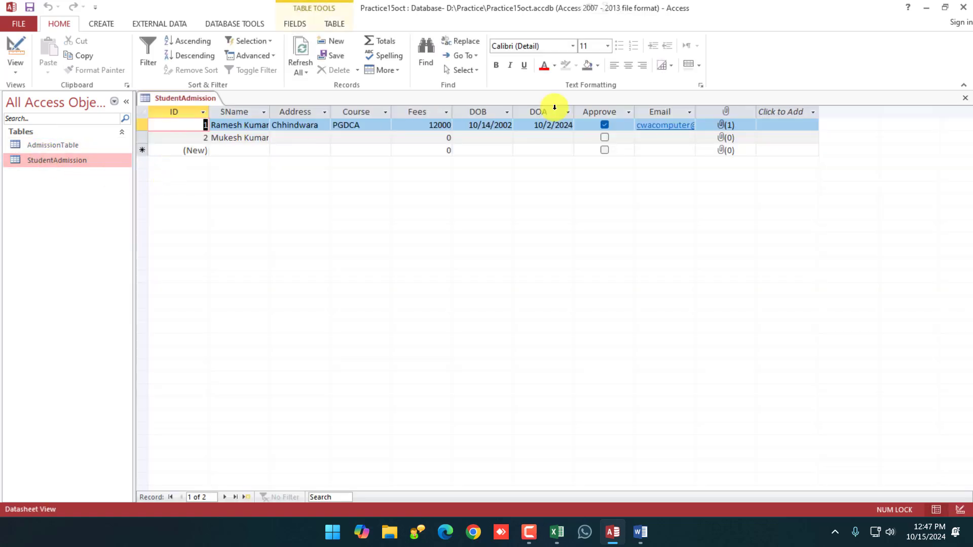
right_click(199, 98)
double_click(57, 144)
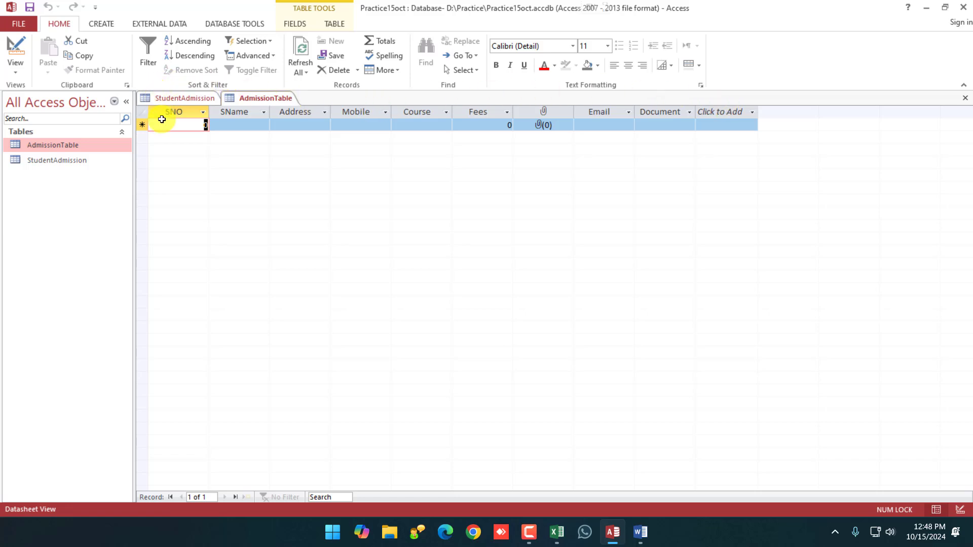
click(99, 23)
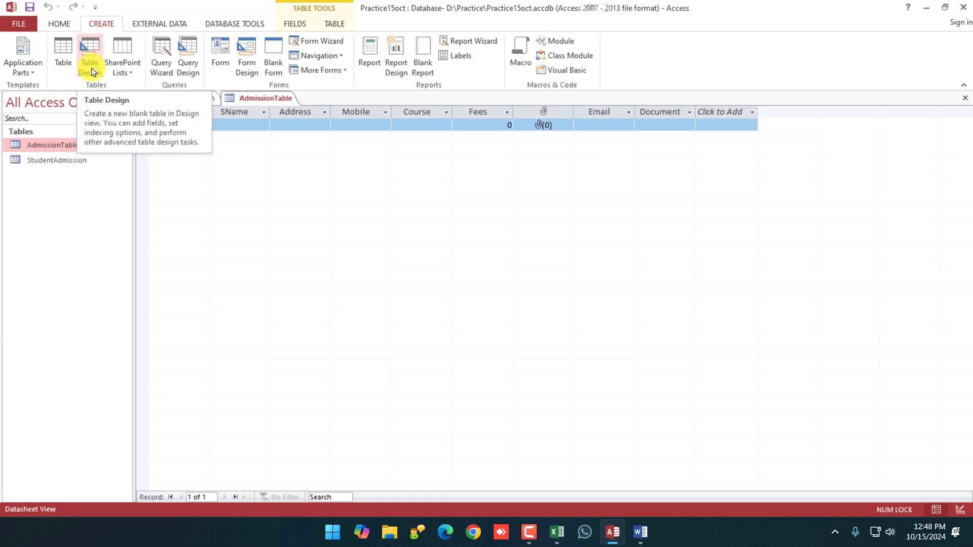
click(236, 125)
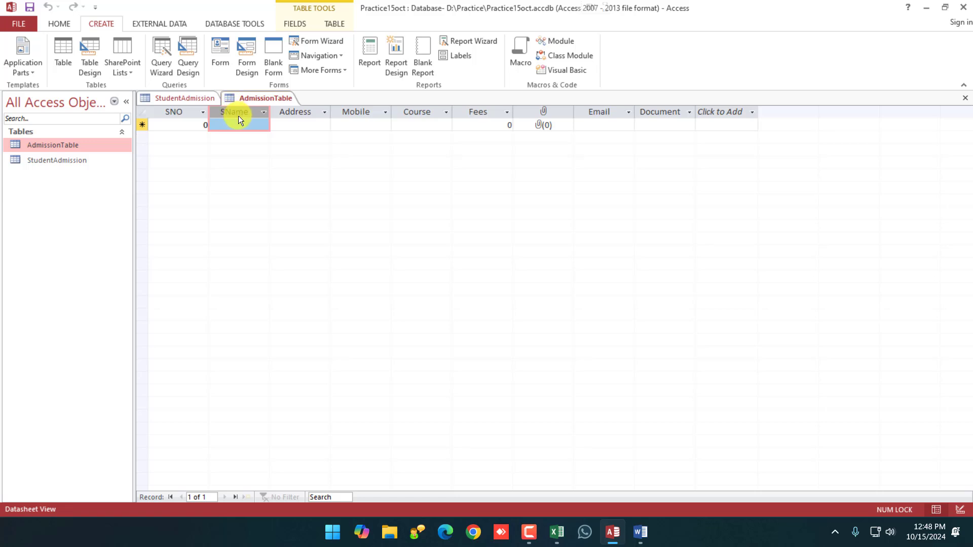
Close StudentAdmission and bring up the View list for AdmissionTable on the Home ribbon.
right_click(200, 98)
click(226, 122)
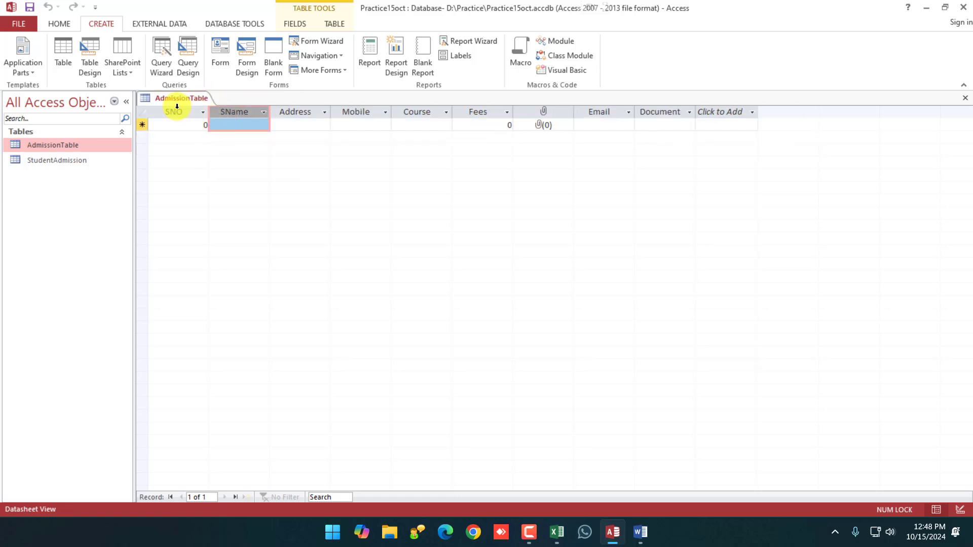
click(59, 24)
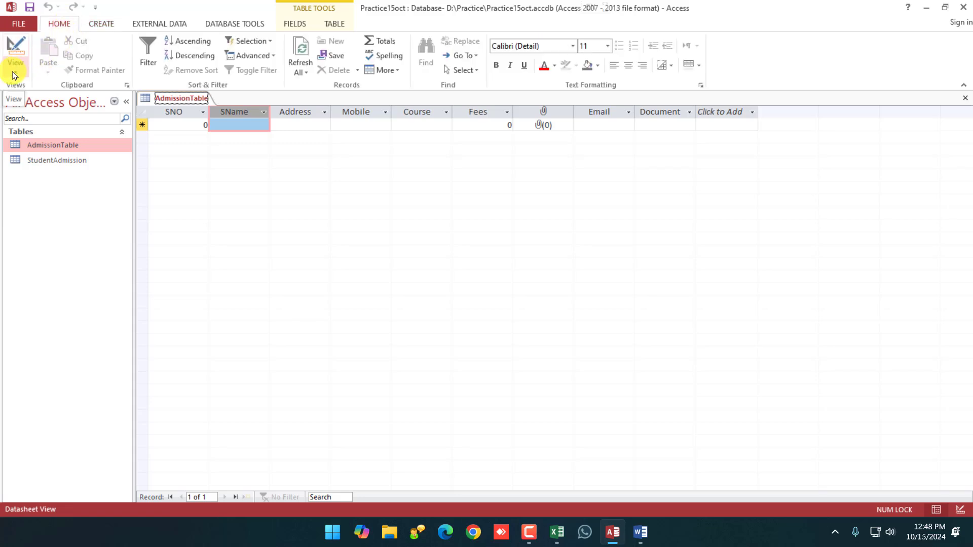
click(13, 75)
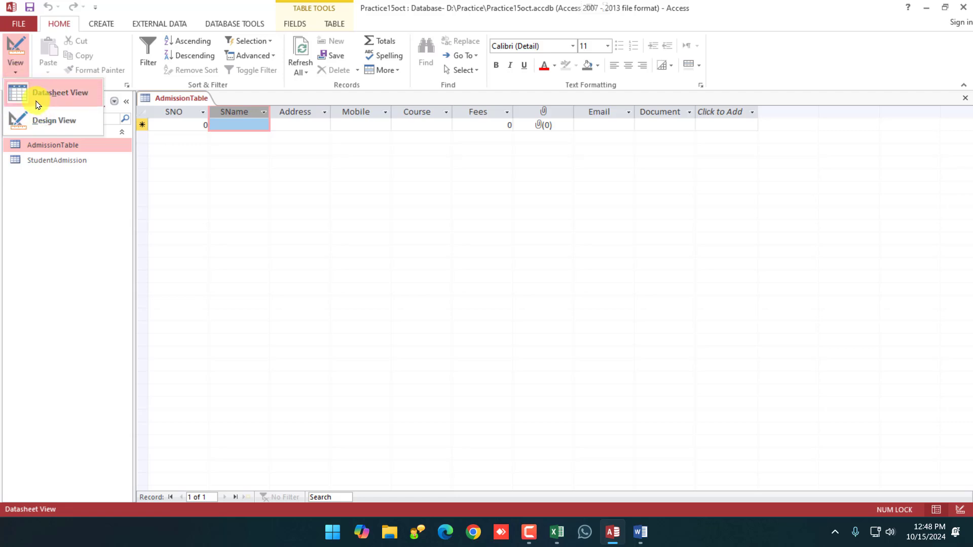
click(70, 98)
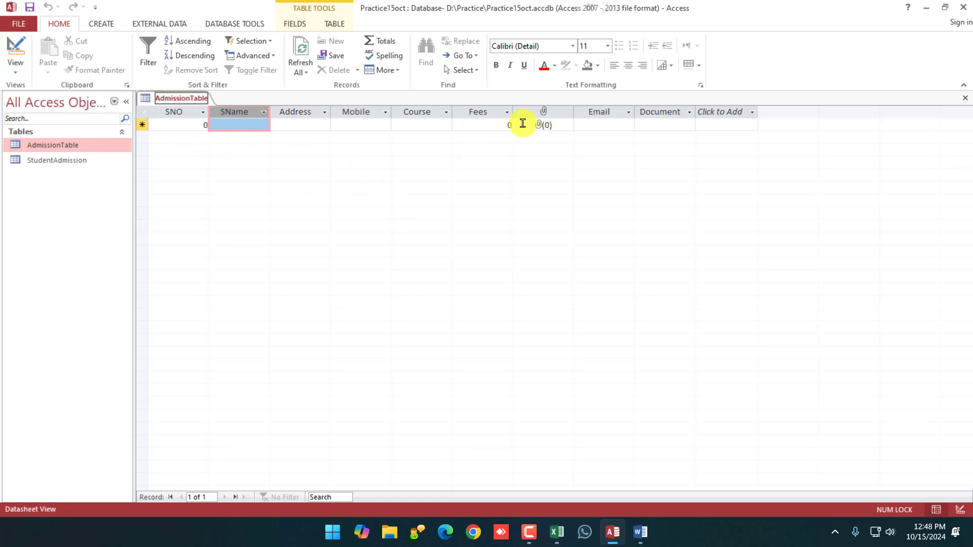
click(15, 70)
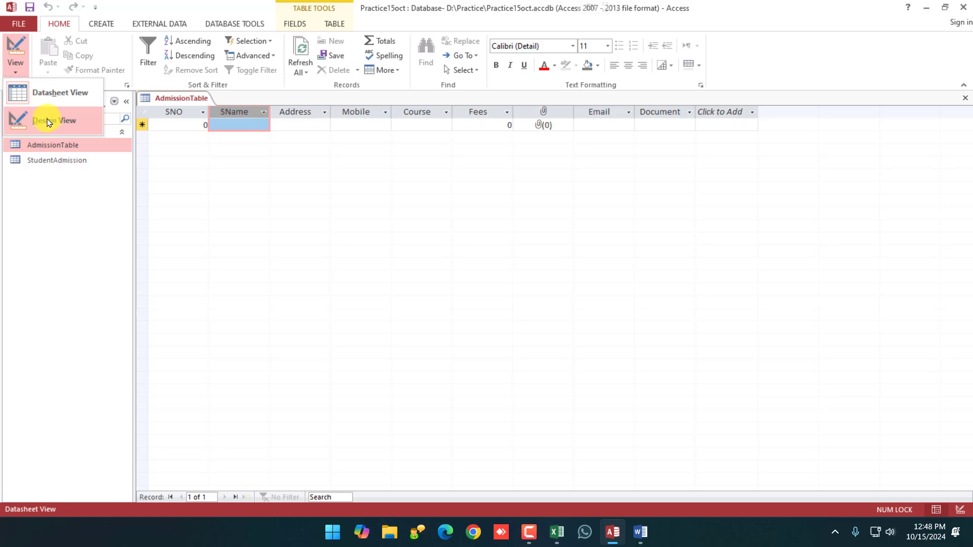
In Design view, change SName to StudentName, save the table, and close it.
click(65, 124)
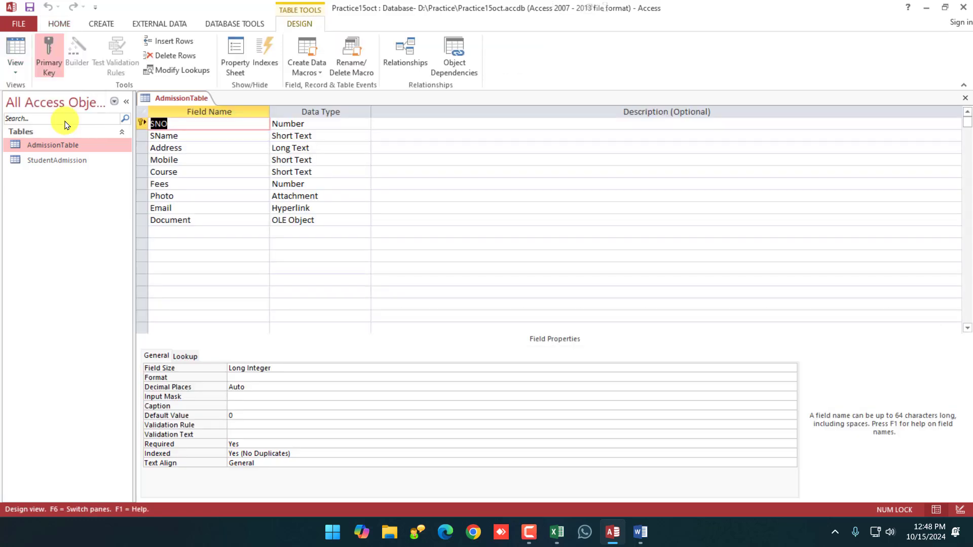
click(155, 139)
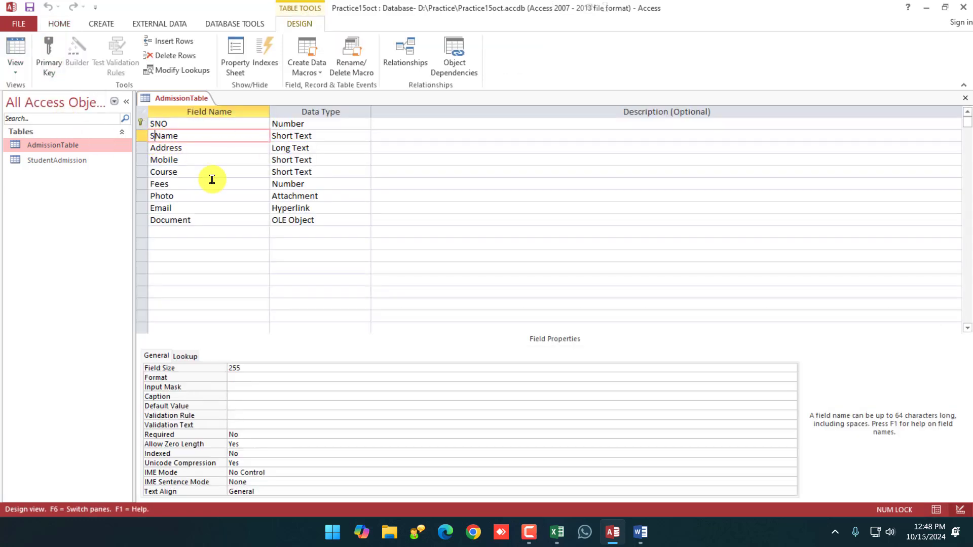
text(tudent)
right_click(185, 99)
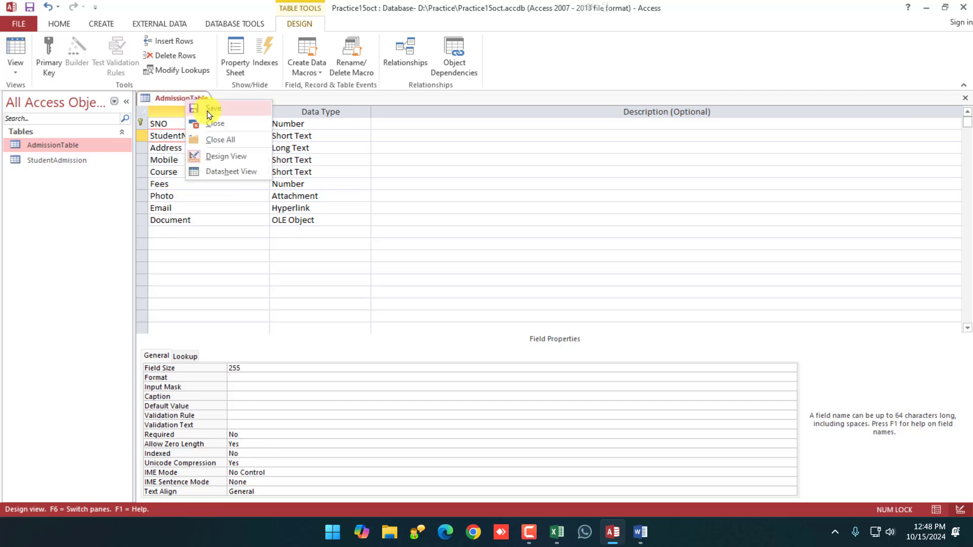
click(207, 115)
right_click(175, 97)
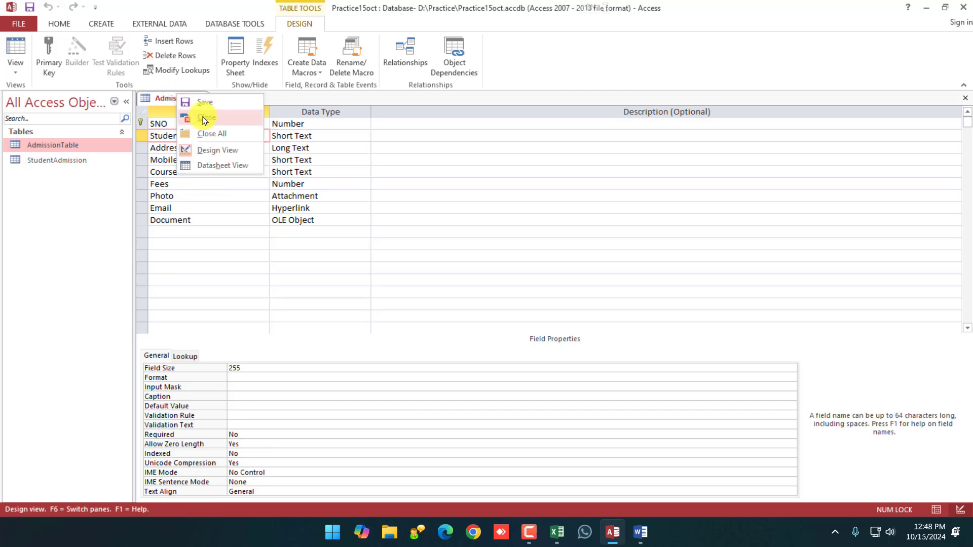
click(204, 125)
Reopen the AdmissionTable datasheet, close it again, and bring up its options in the tables list.
double_click(51, 145)
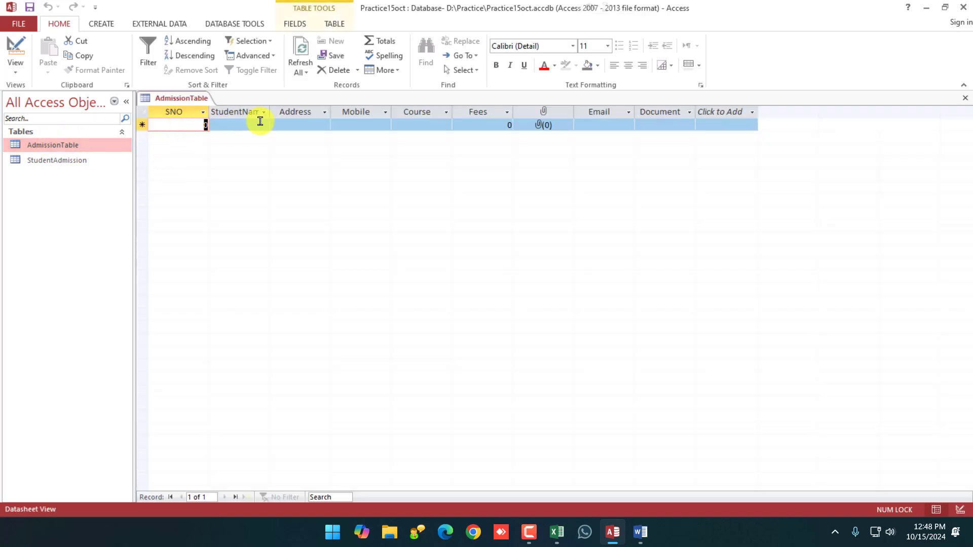
click(7, 75)
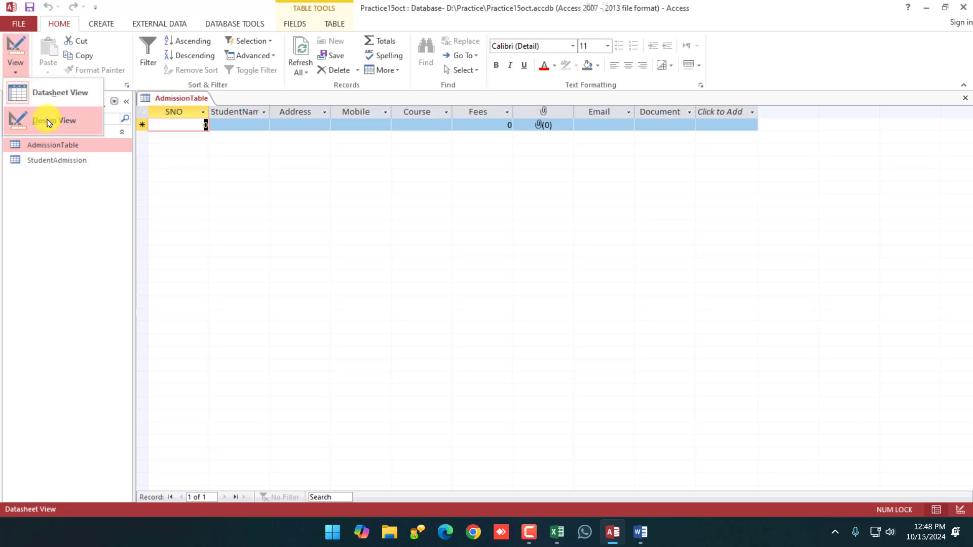
click(206, 195)
right_click(179, 99)
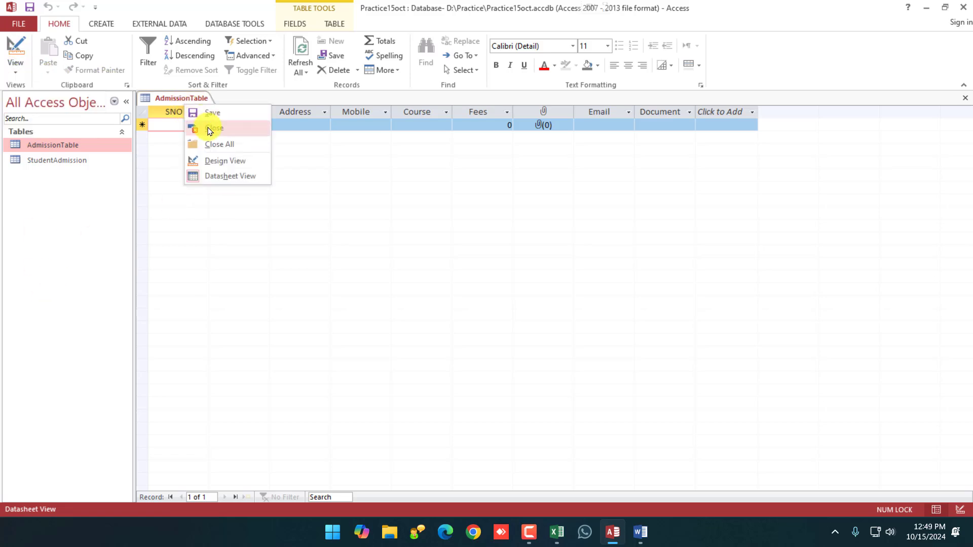
click(210, 129)
right_click(58, 145)
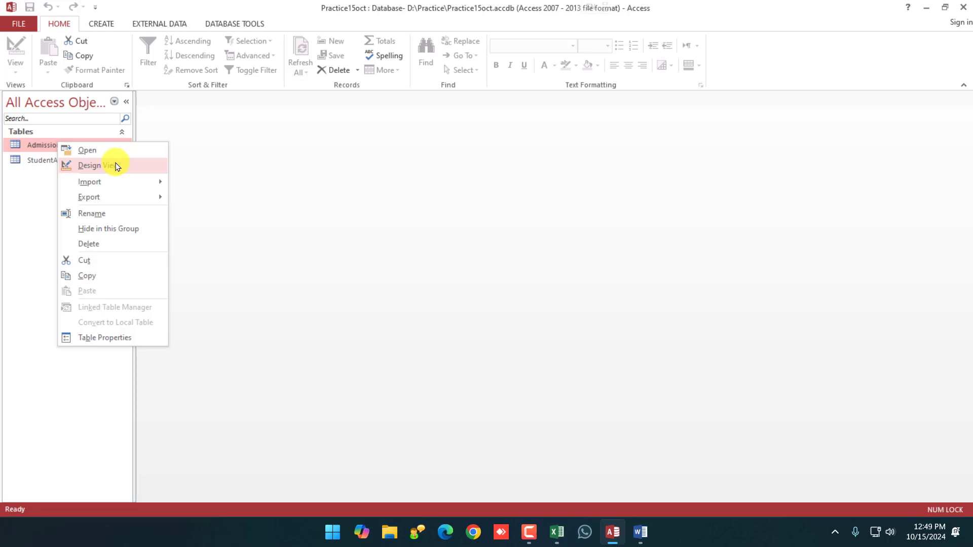
Open AdmissionTable in Design view and check each field's data type from SNO to Document.
click(116, 166)
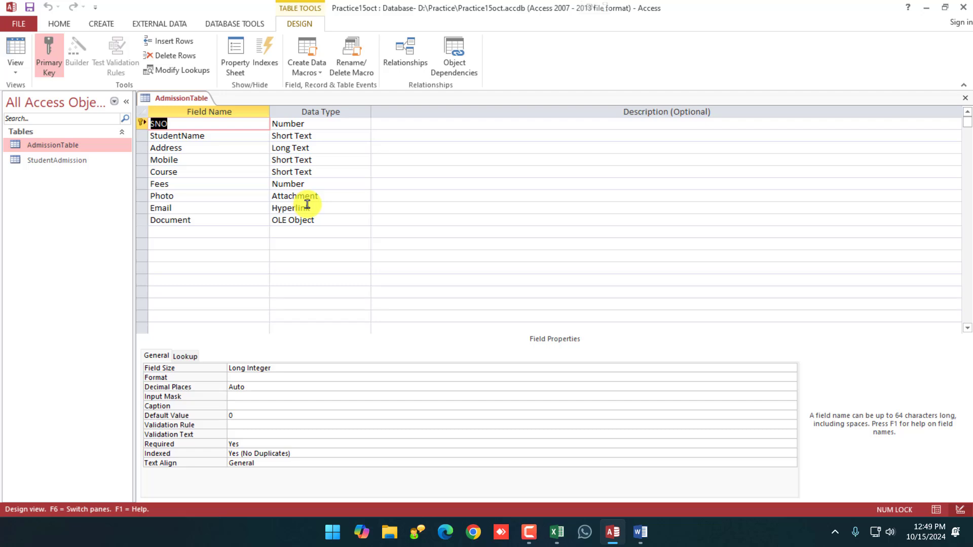
click(327, 184)
click(340, 172)
click(349, 147)
click(348, 136)
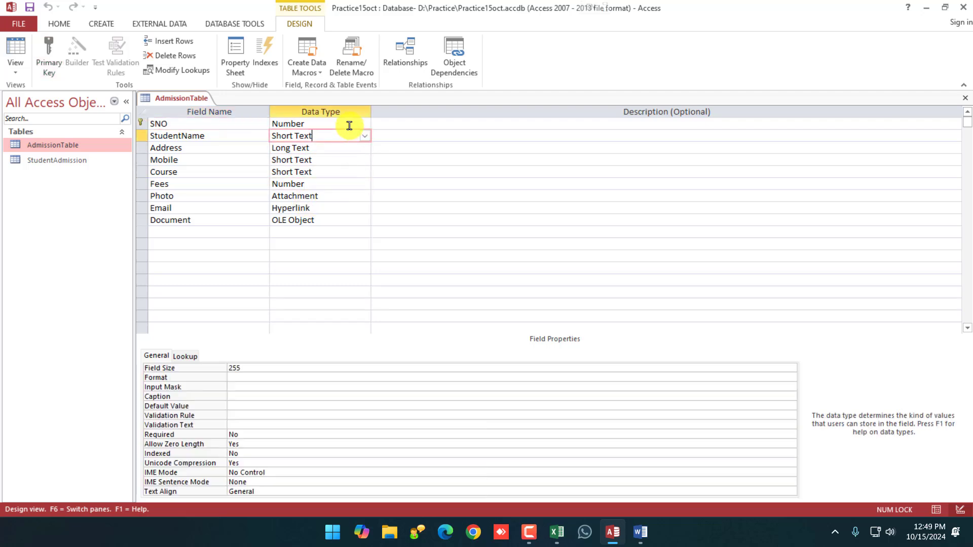
click(347, 124)
click(342, 160)
click(330, 209)
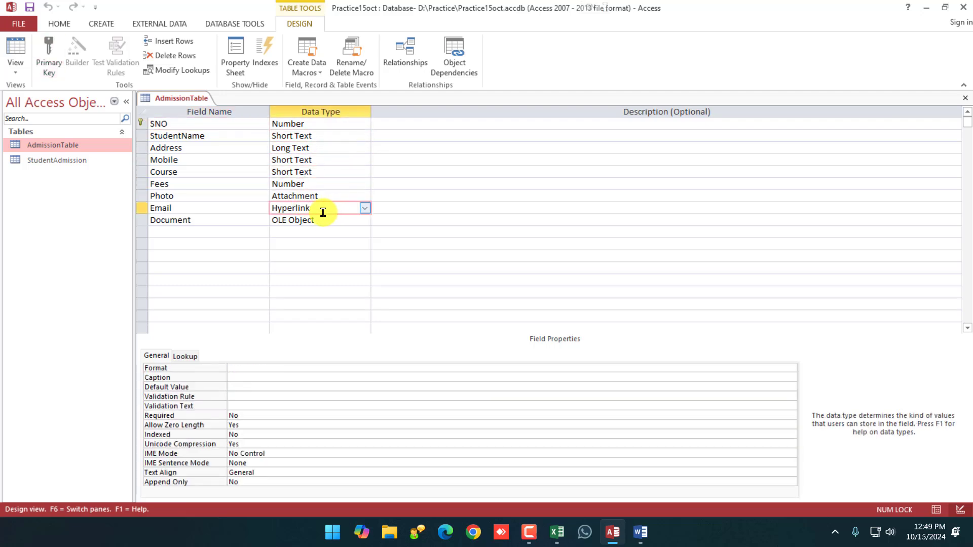
click(327, 220)
click(323, 208)
click(323, 196)
click(325, 184)
click(323, 172)
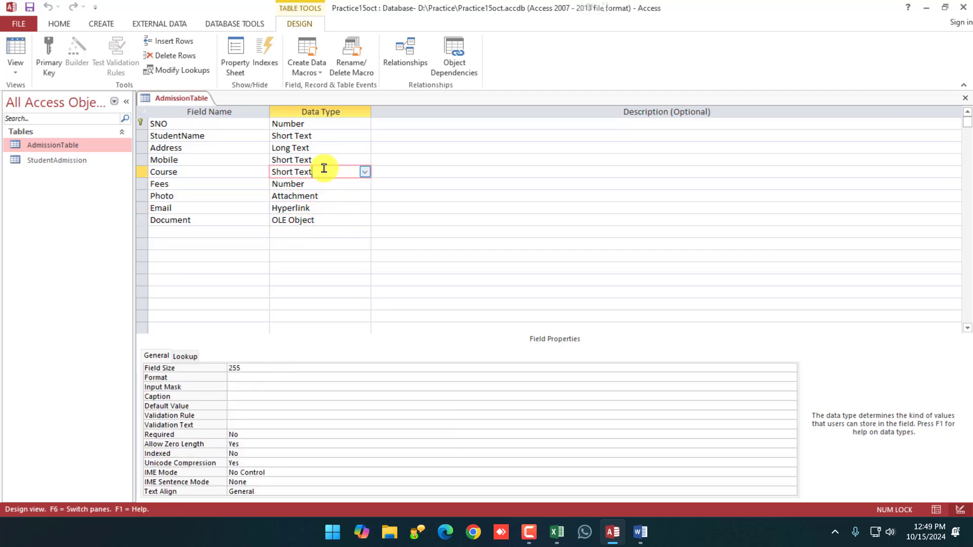
click(319, 161)
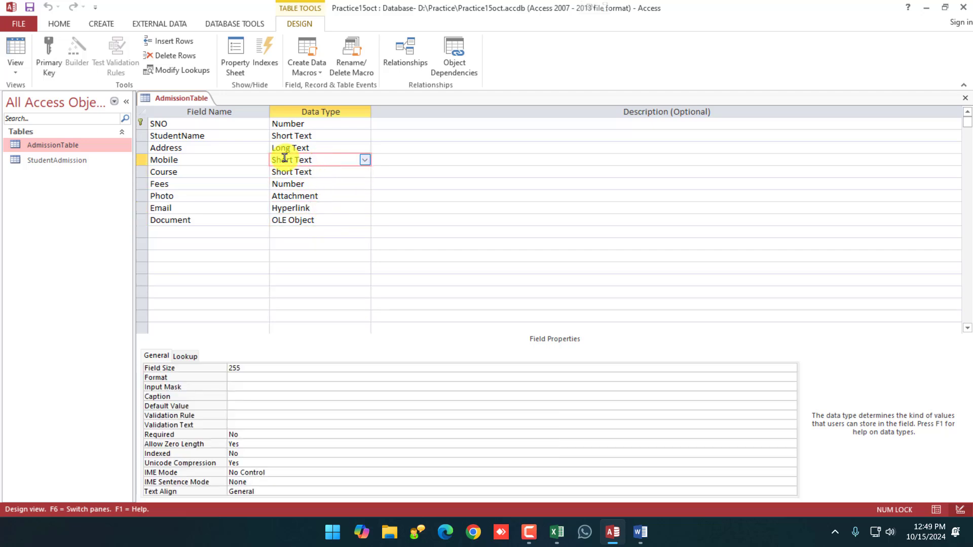
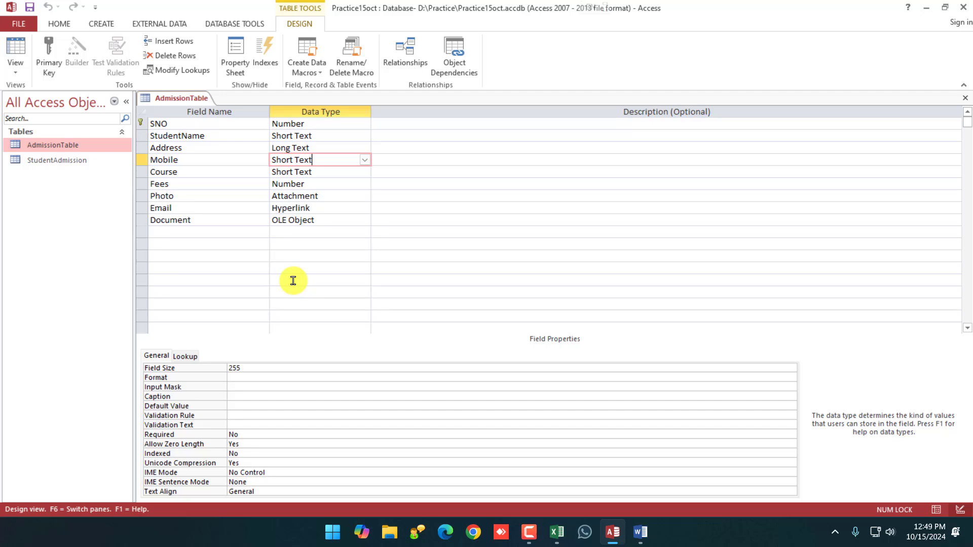
Set the Mobile field size back to 255.
click(178, 159)
click(323, 163)
click(255, 368)
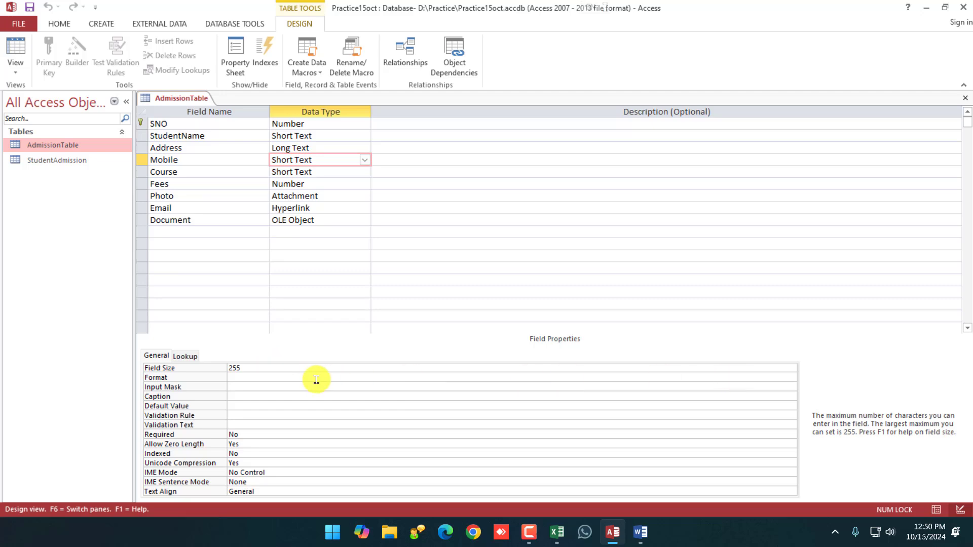
drag(248, 369, 226, 368)
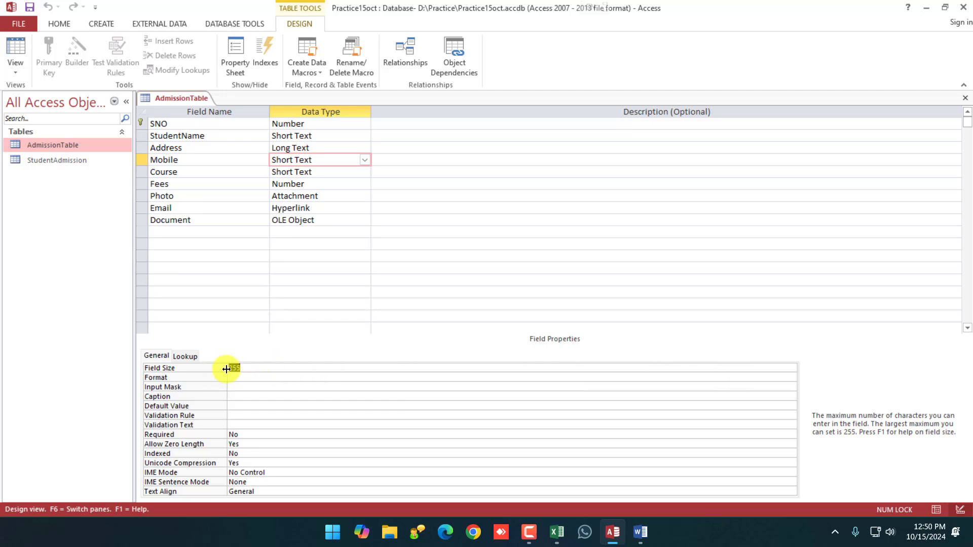
key(BackSpace)
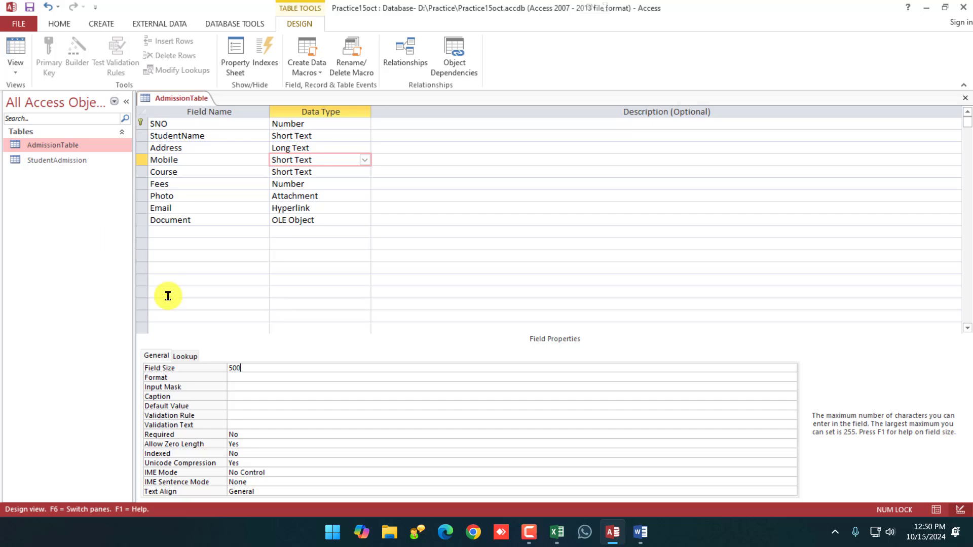
key(BackSpace)
key(BackSpace)
key(BackSpace)
text(255)
Try Double for the Fees field size, then return it to Long Integer.
click(319, 184)
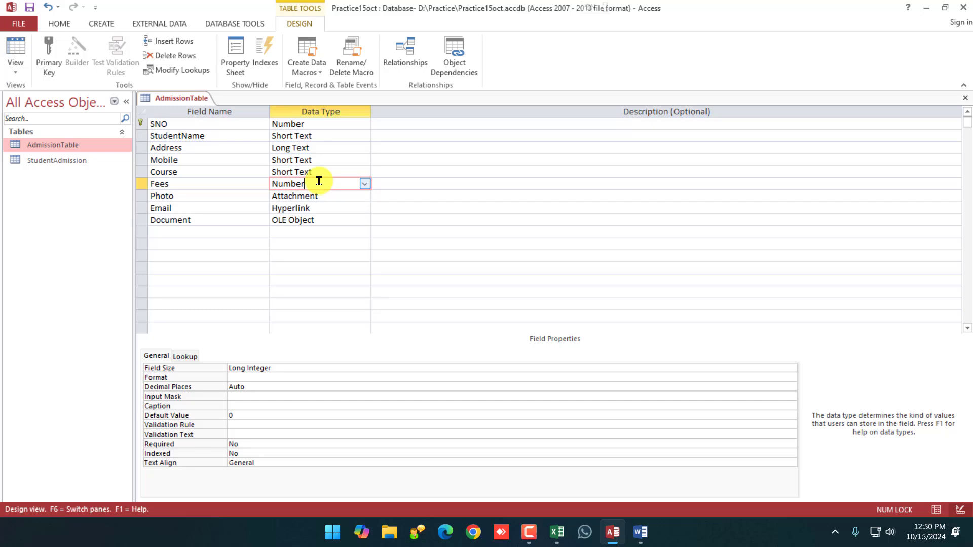
click(292, 369)
click(791, 369)
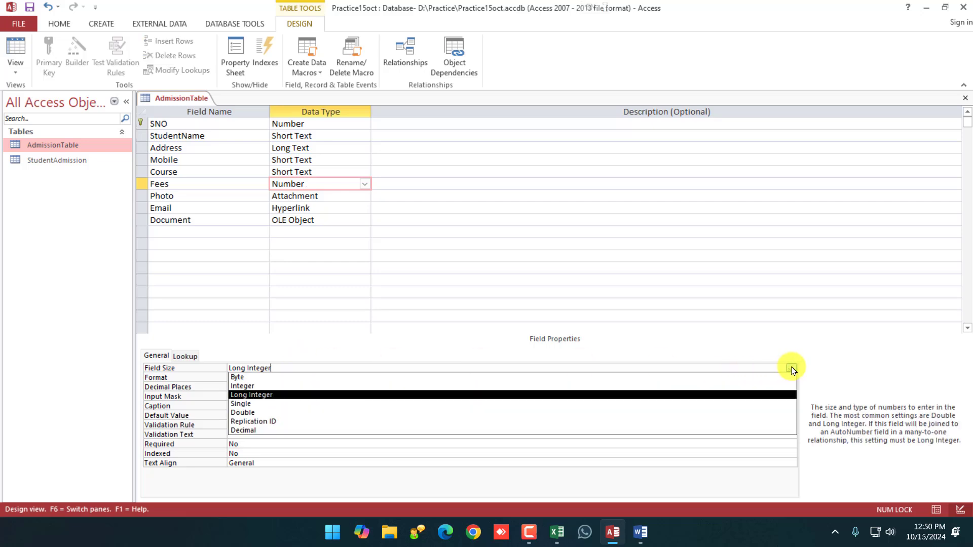
click(264, 413)
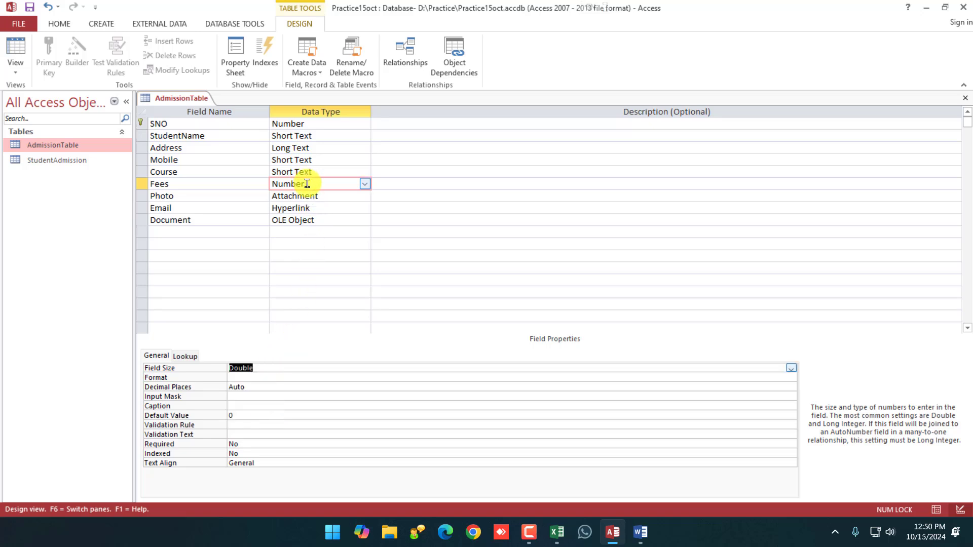
click(791, 368)
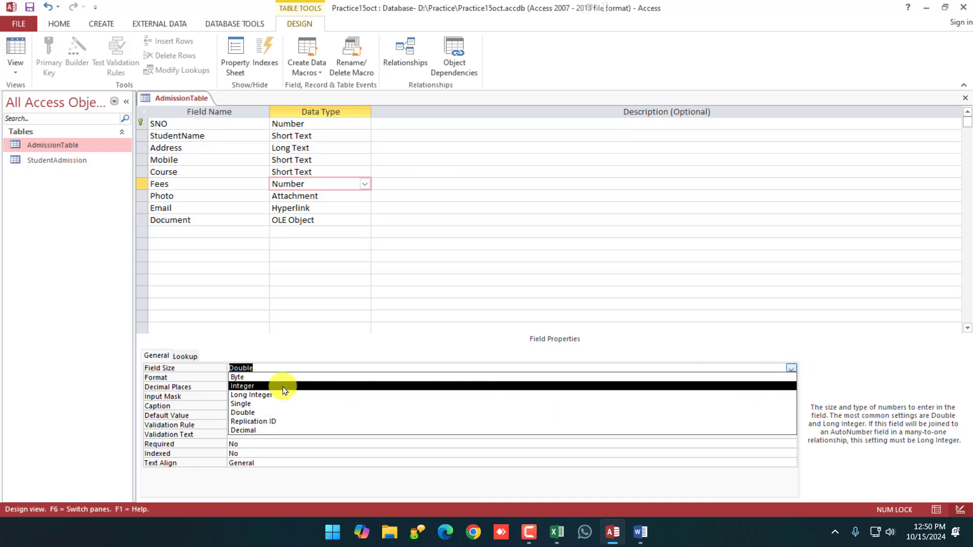
click(252, 396)
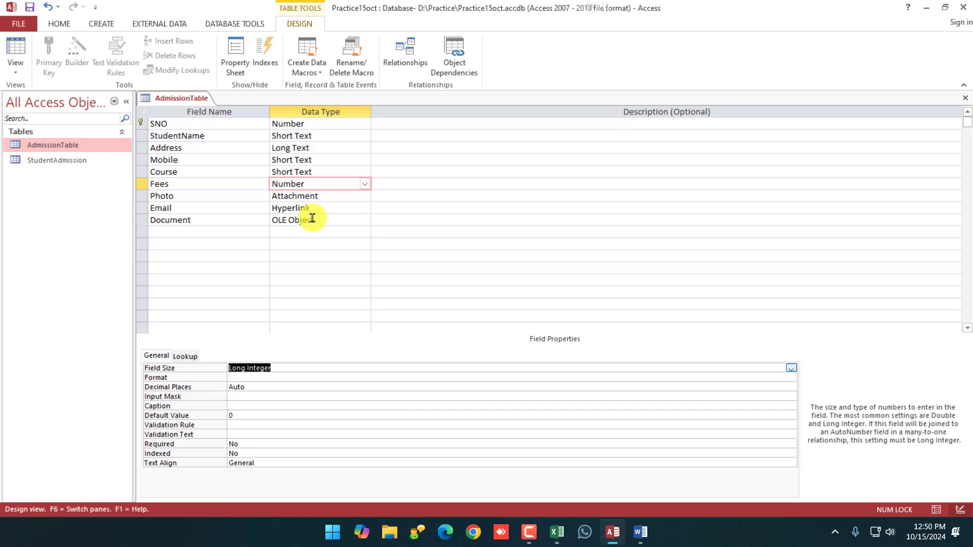
Review StudentName and SNO, switching SNO to Short Text and back to Number.
click(321, 158)
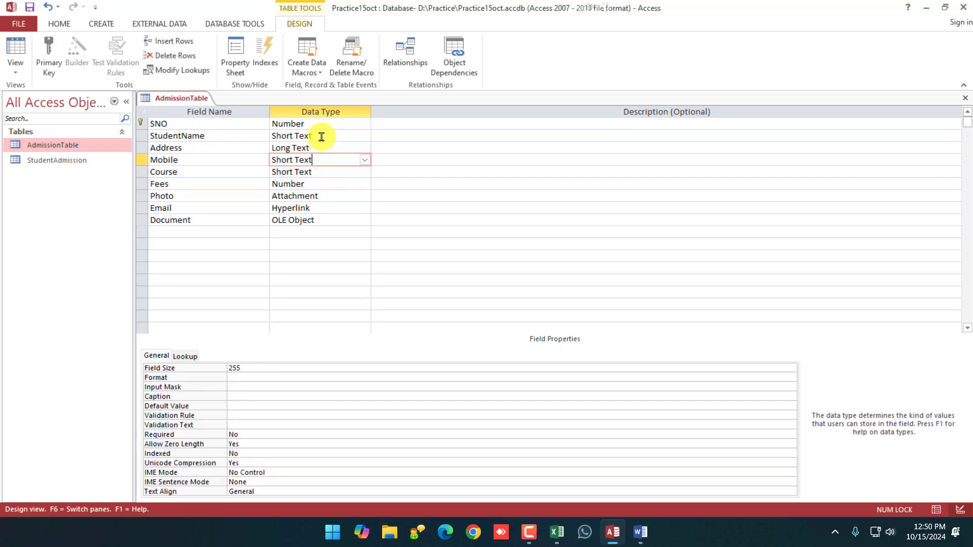
click(324, 137)
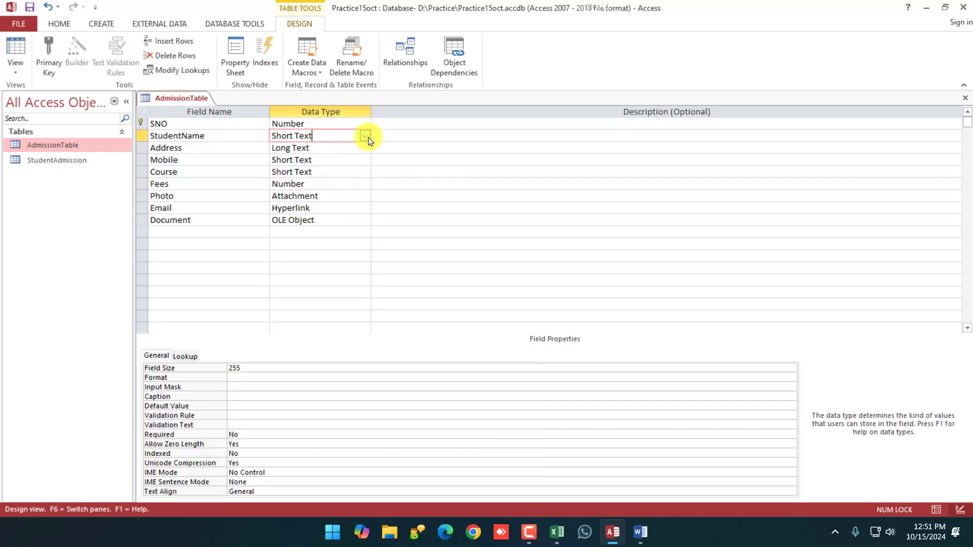
click(346, 124)
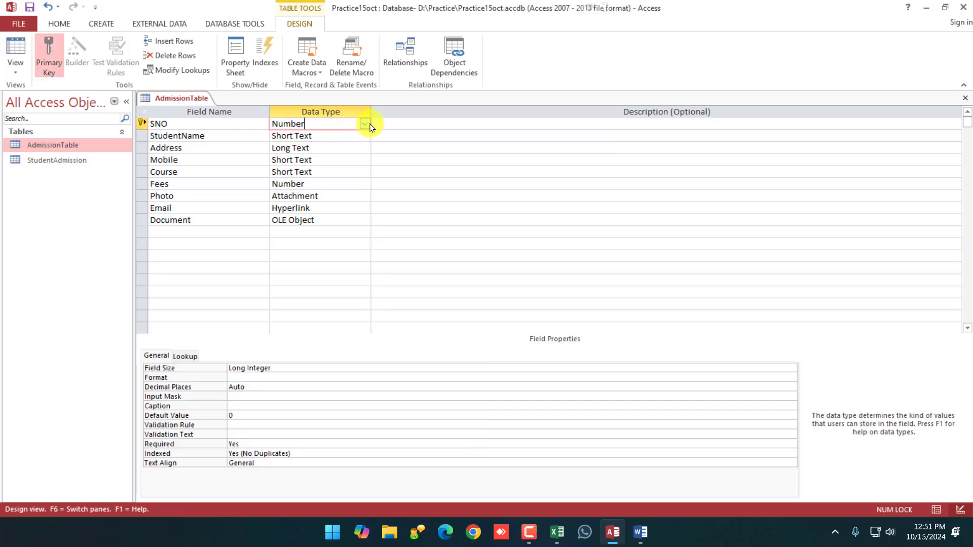
click(364, 124)
click(299, 137)
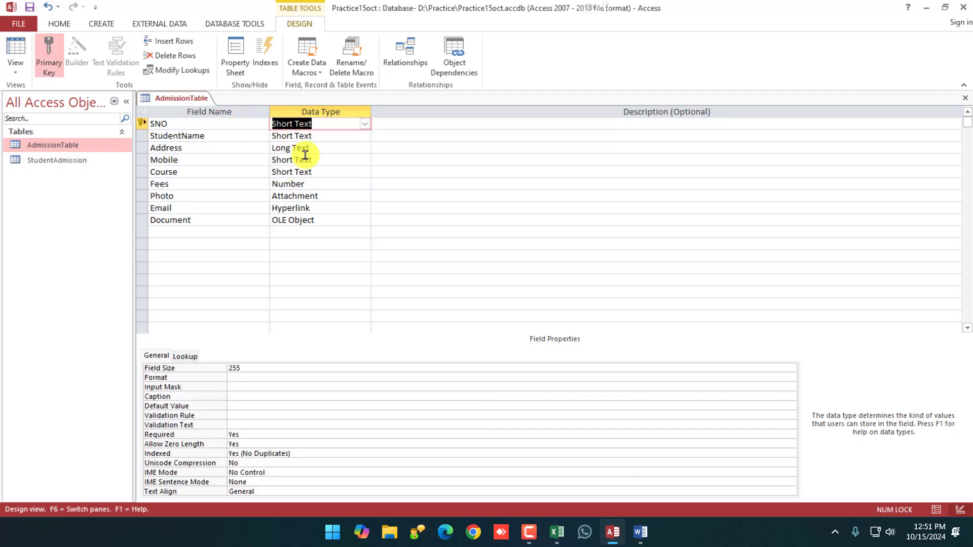
click(365, 123)
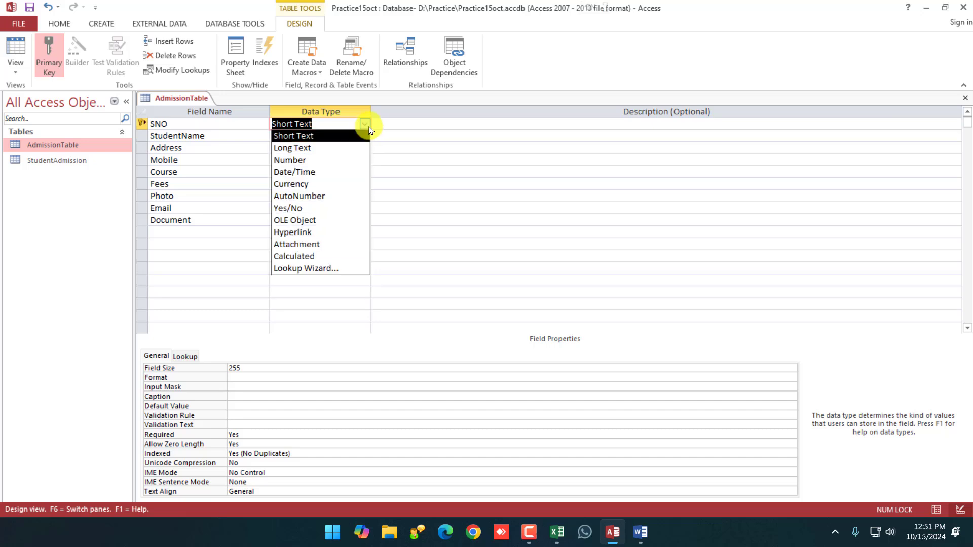
click(304, 159)
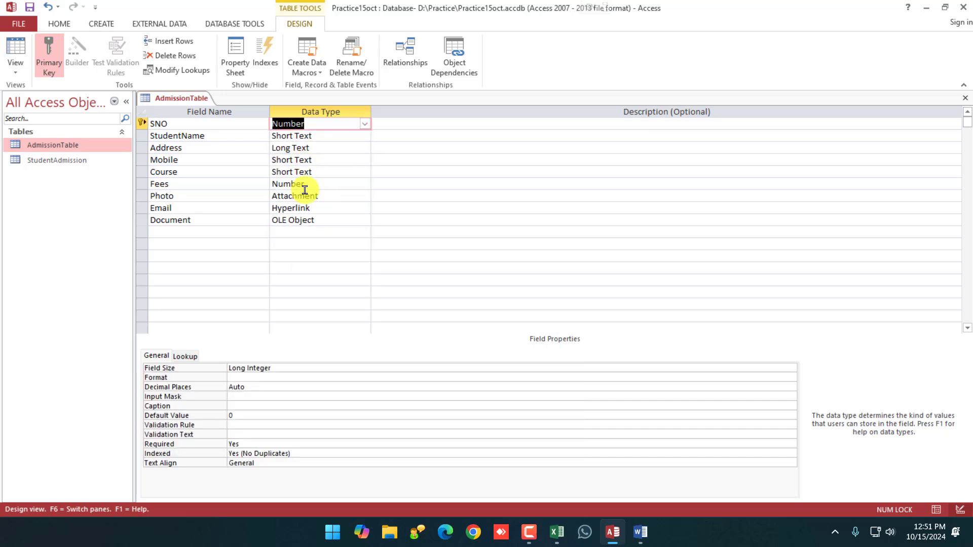
Save and close the AdmissionTable design.
right_click(193, 98)
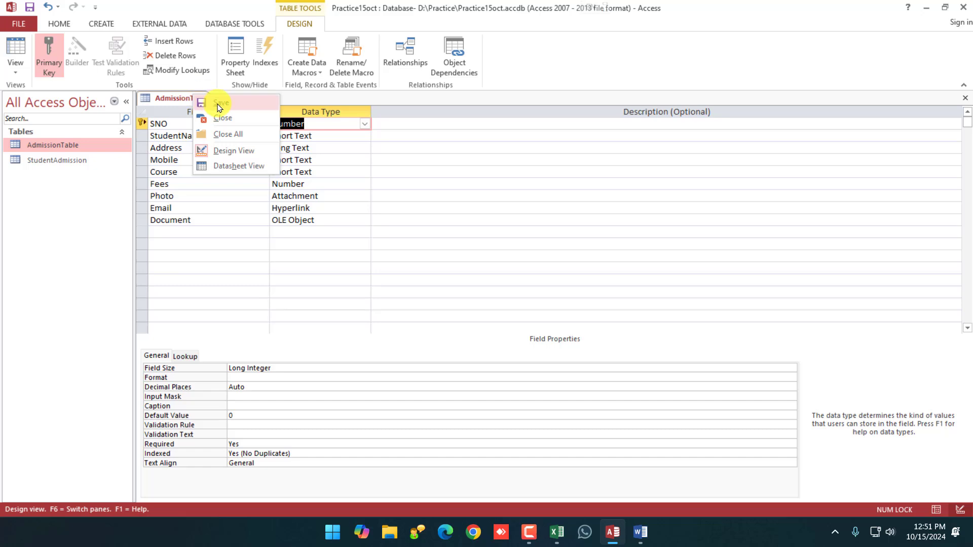
click(220, 104)
right_click(218, 99)
click(223, 118)
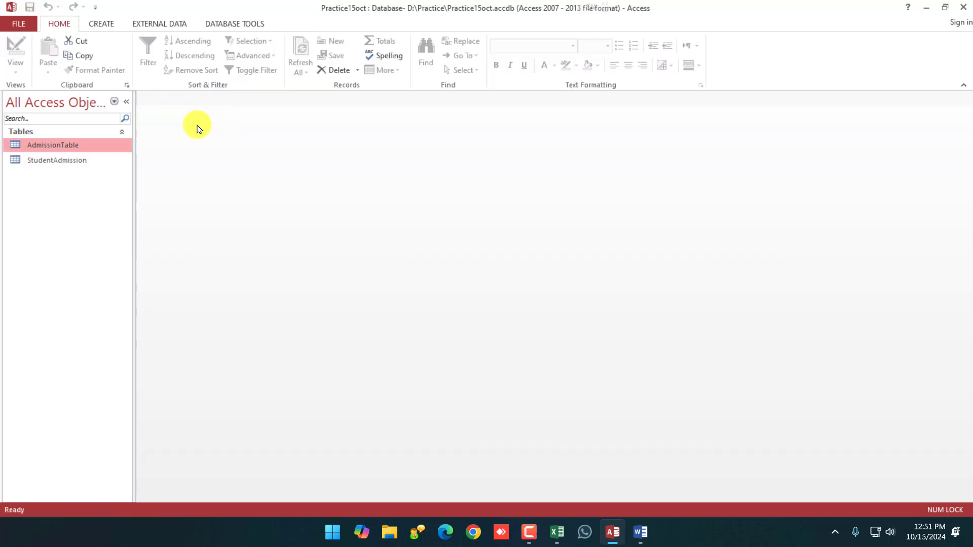
In the datasheet, enter SNO 1101 with the student's name, address and mobile number.
double_click(75, 148)
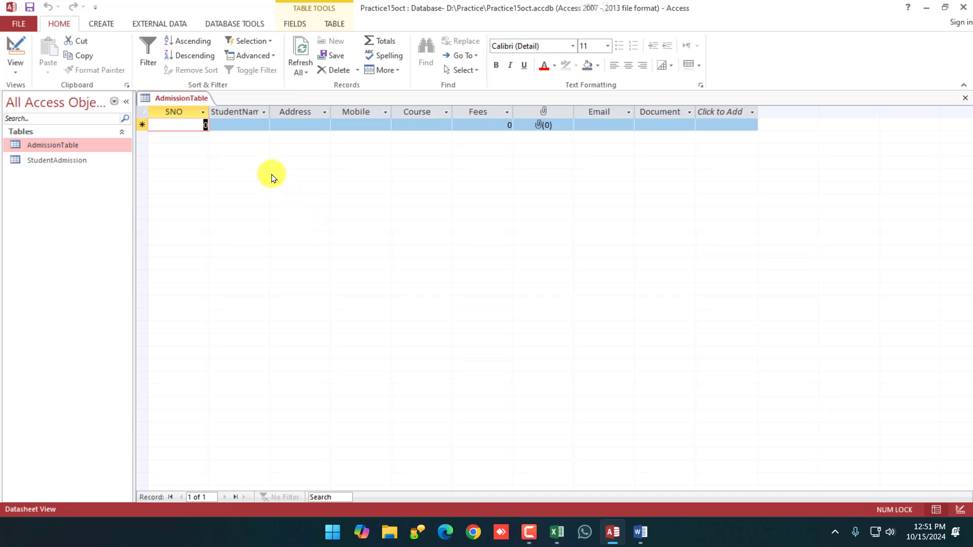
text(1101)
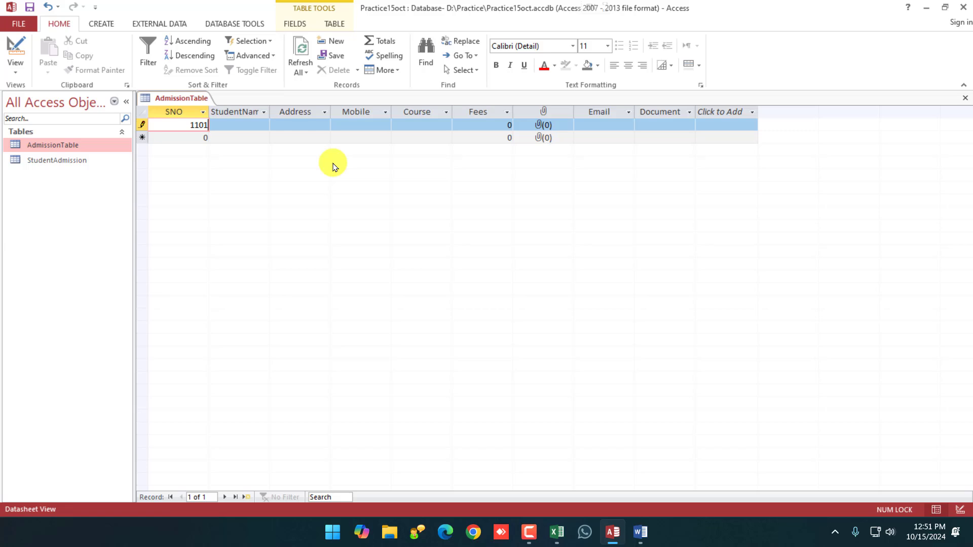
key(Tab)
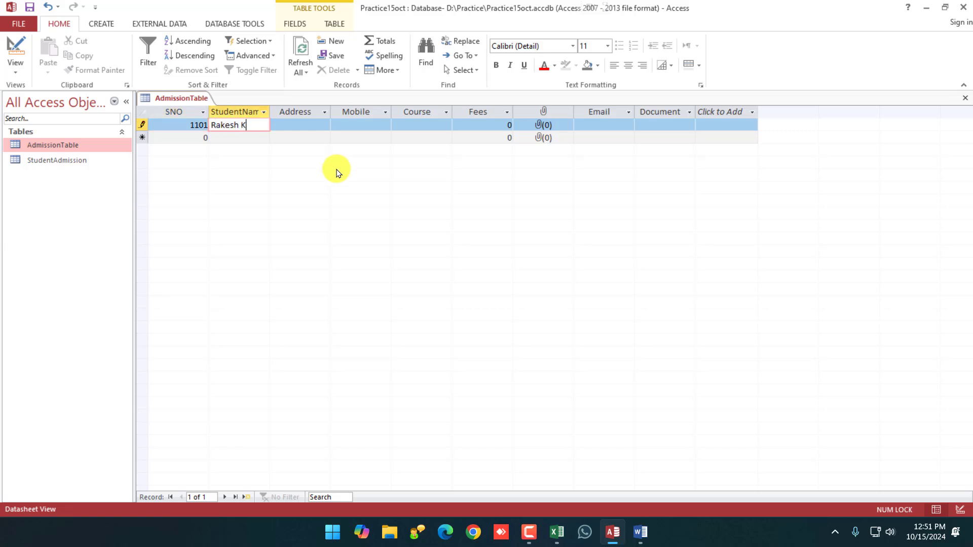
key(Tab)
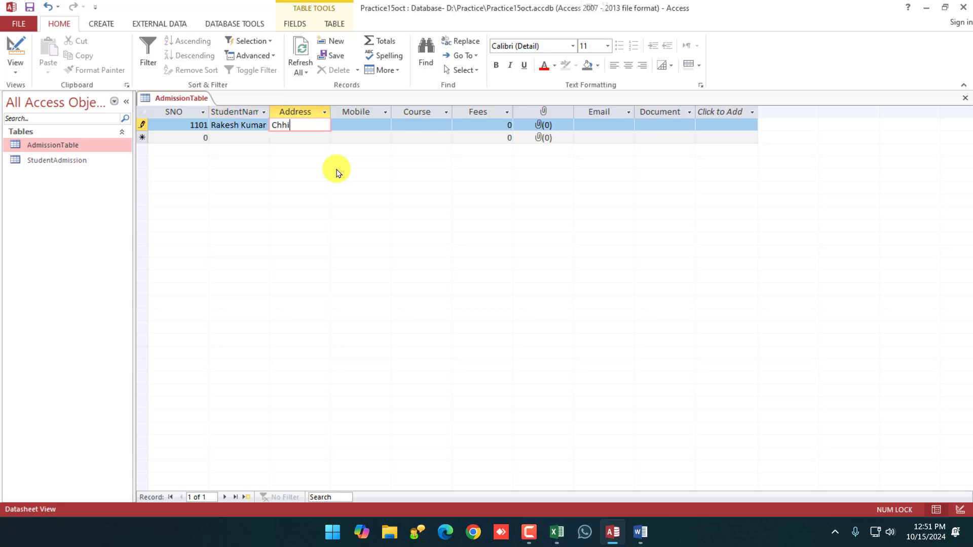
text(Chhindwara)
key(Tab)
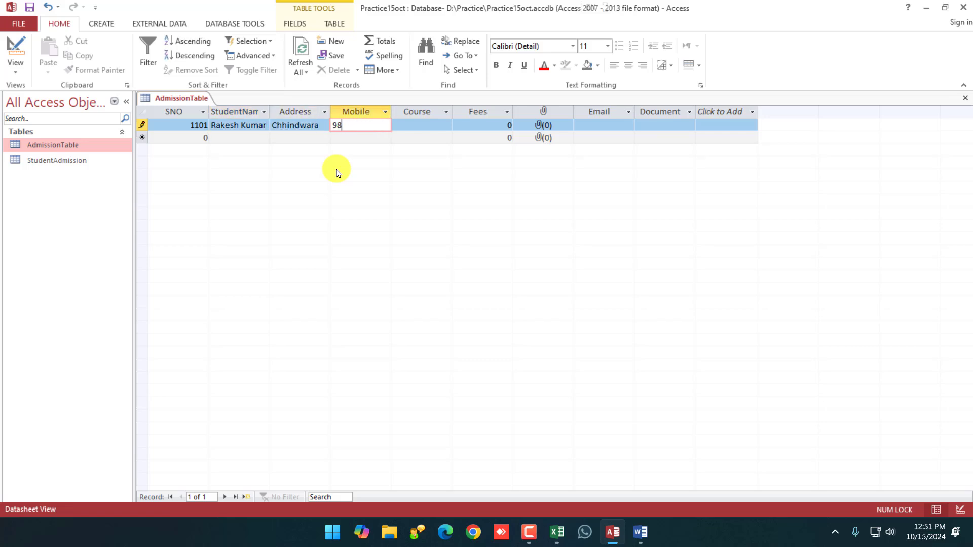
key(Tab)
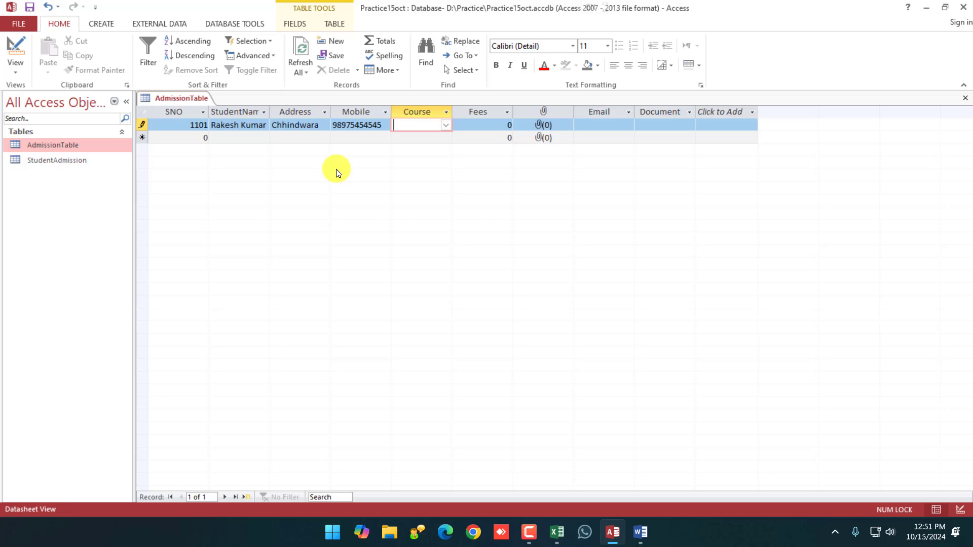
Correct the mobile number, choose course BCA, and enter the fees amount.
click(387, 126)
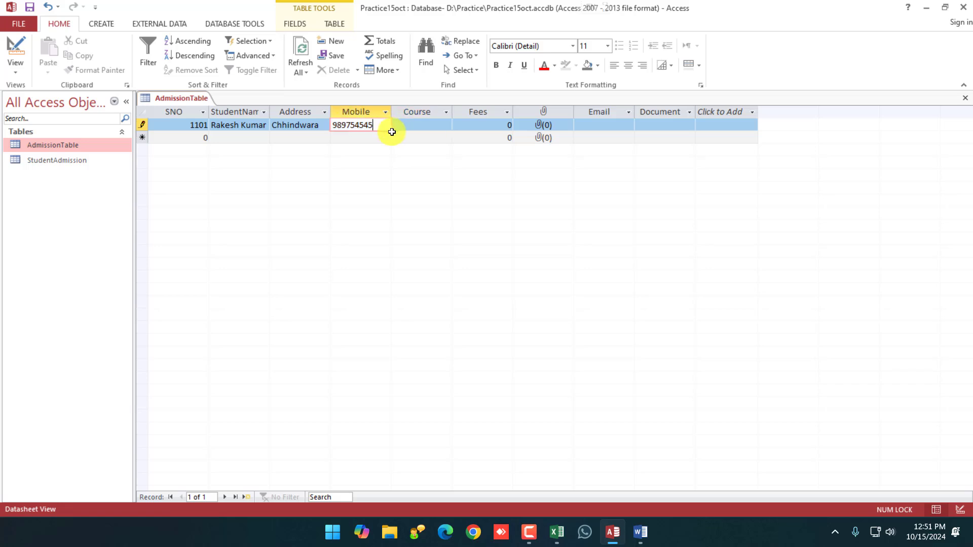
key(Tab)
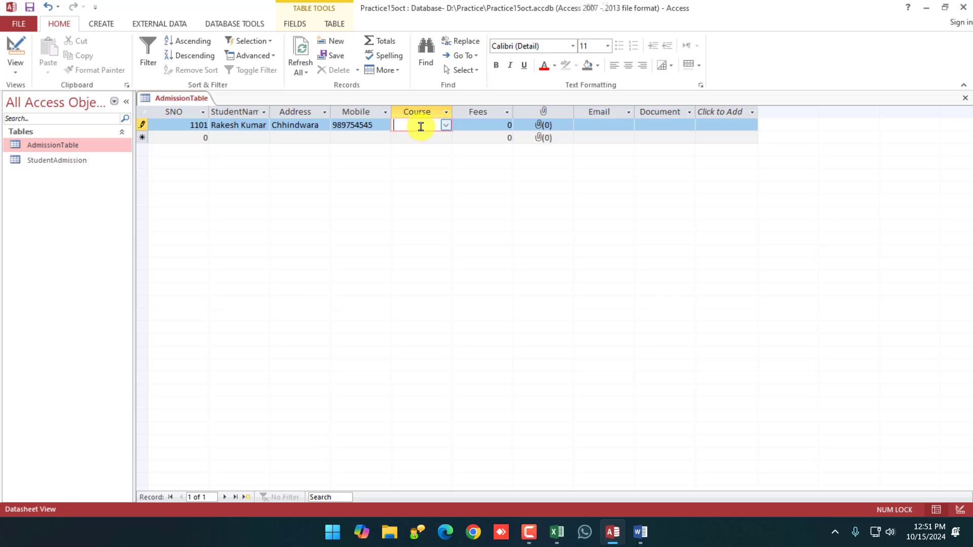
click(445, 125)
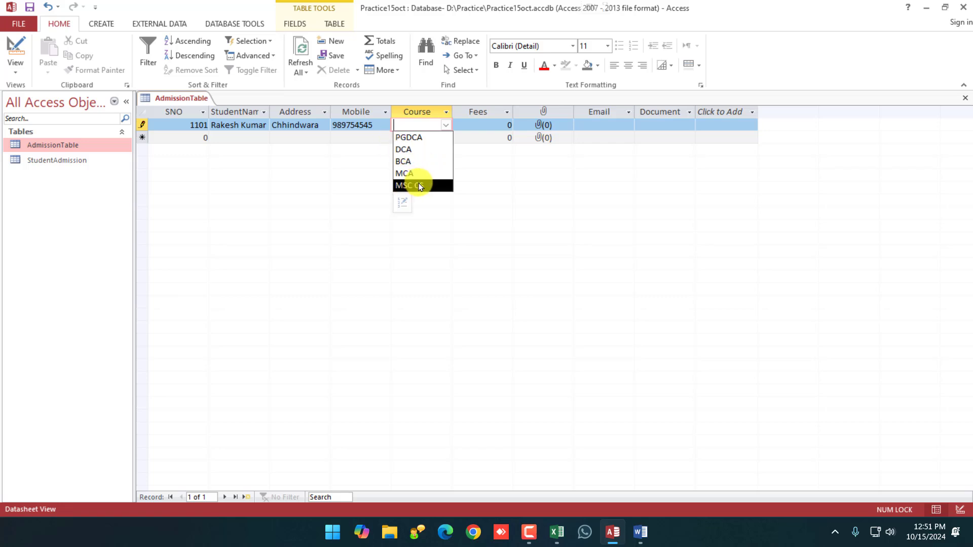
click(411, 160)
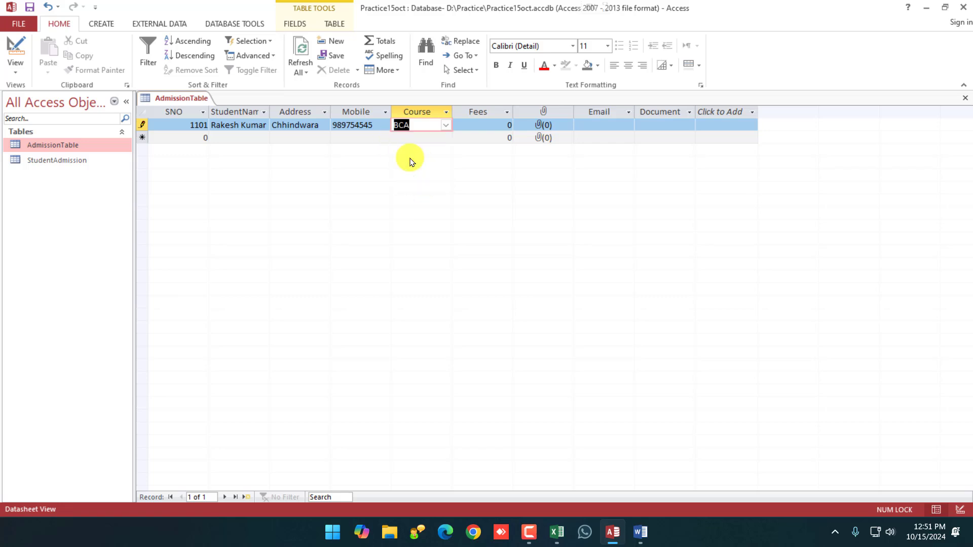
click(482, 124)
drag(486, 122, 513, 124)
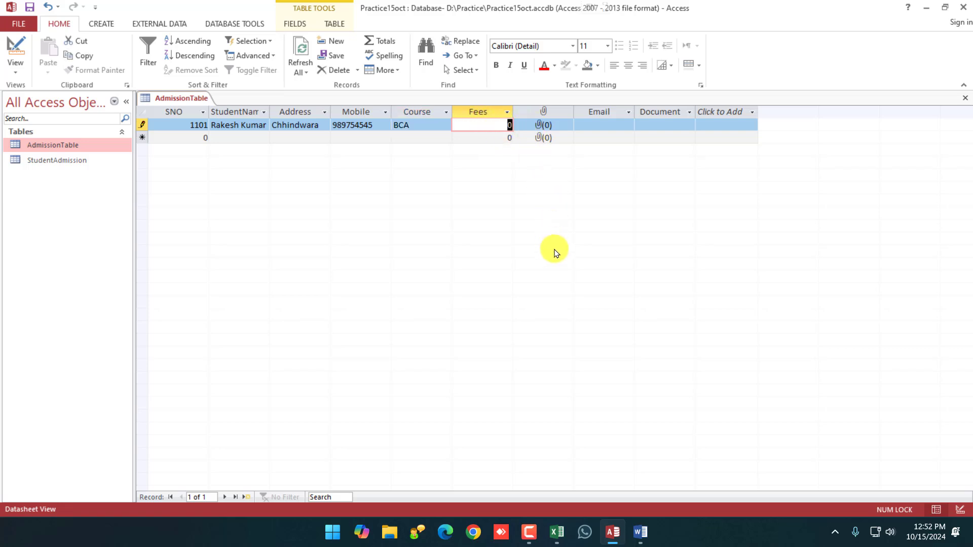
text(12)
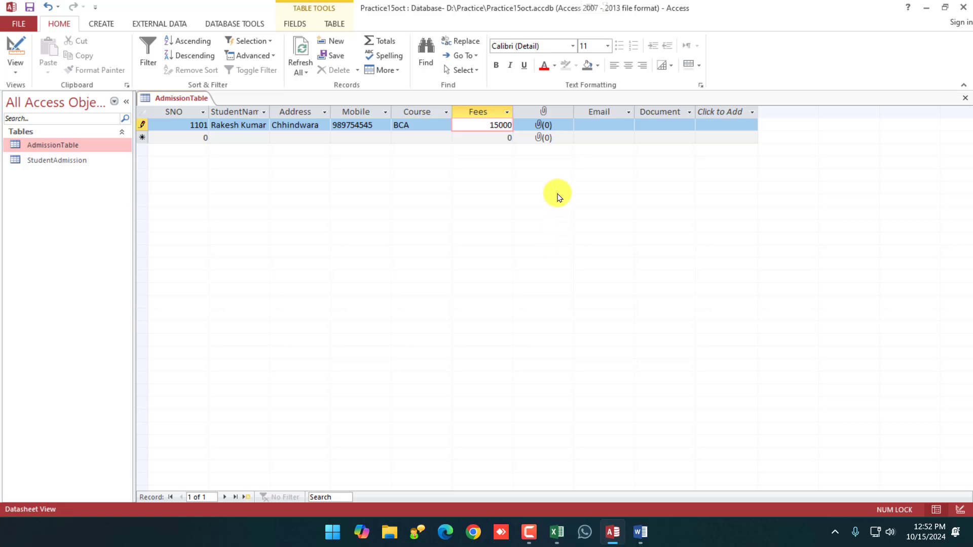
click(548, 125)
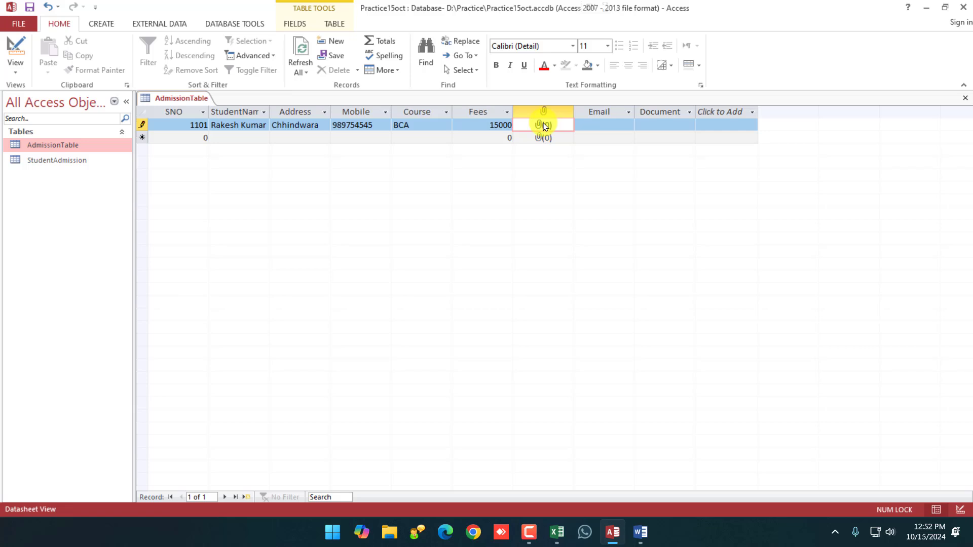
Attach the Book1.xlsx workbook to the first record.
right_click(547, 125)
click(578, 227)
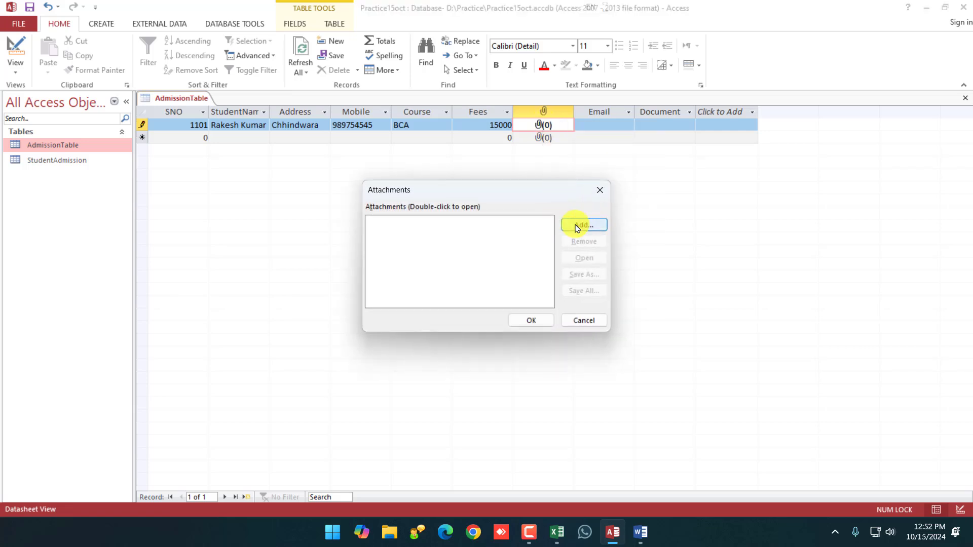
click(580, 227)
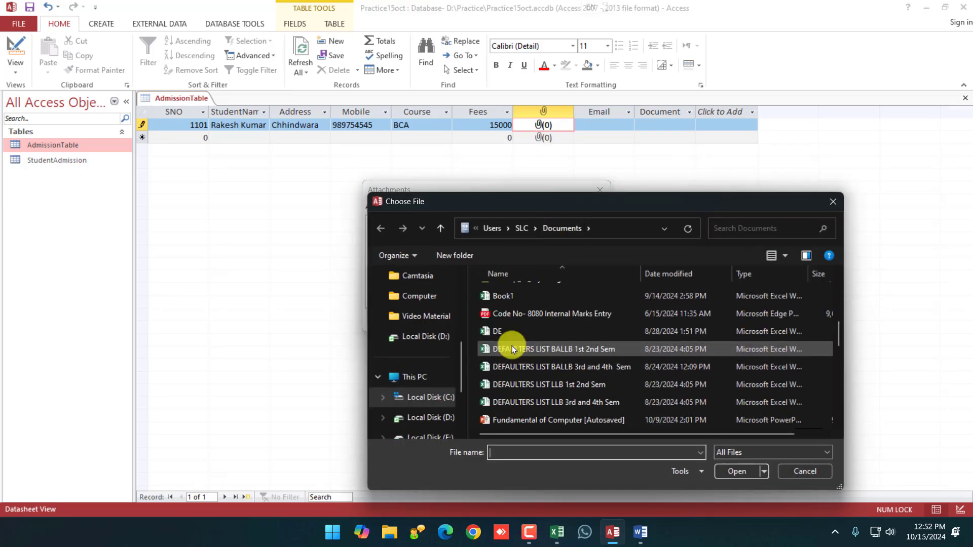
double_click(500, 298)
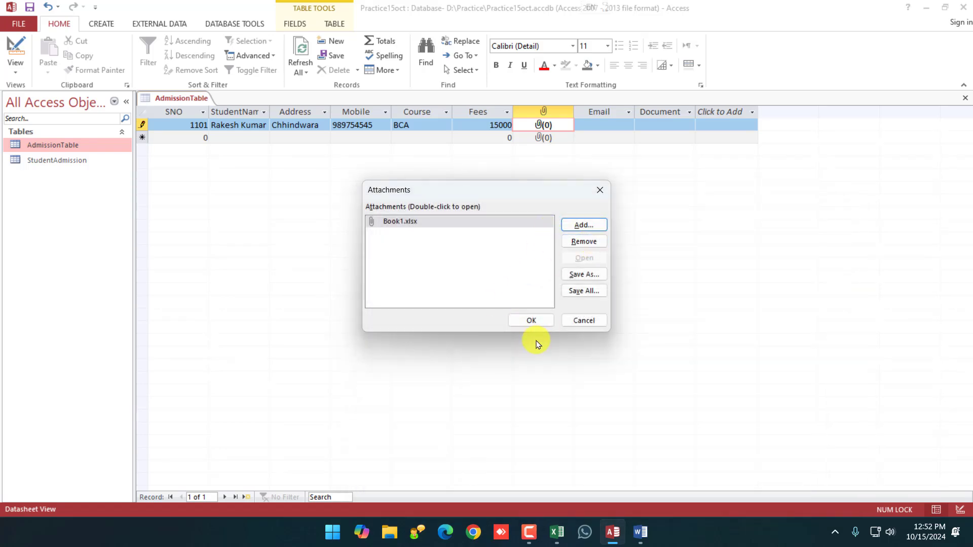
click(534, 323)
Fill in the student's e-mail address in the Email field.
click(605, 122)
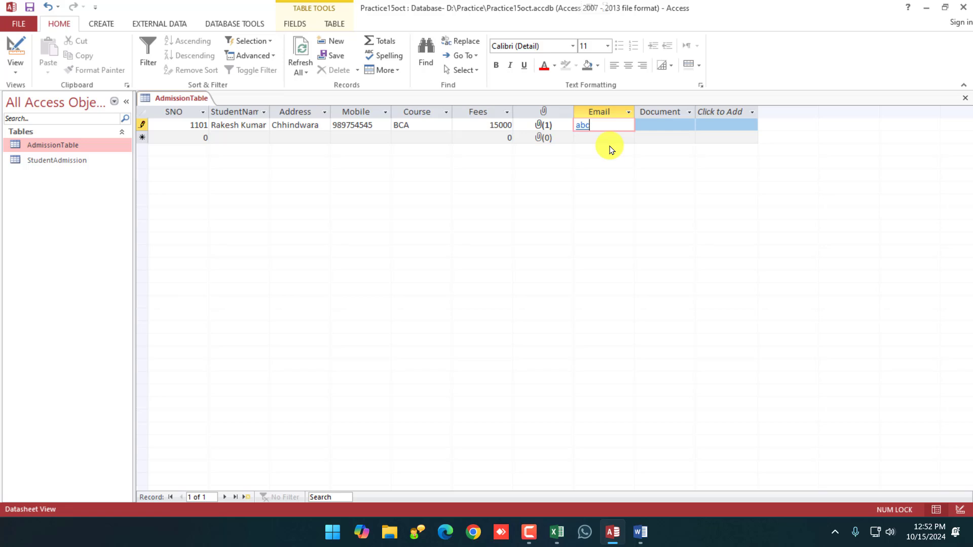
key(Tab)
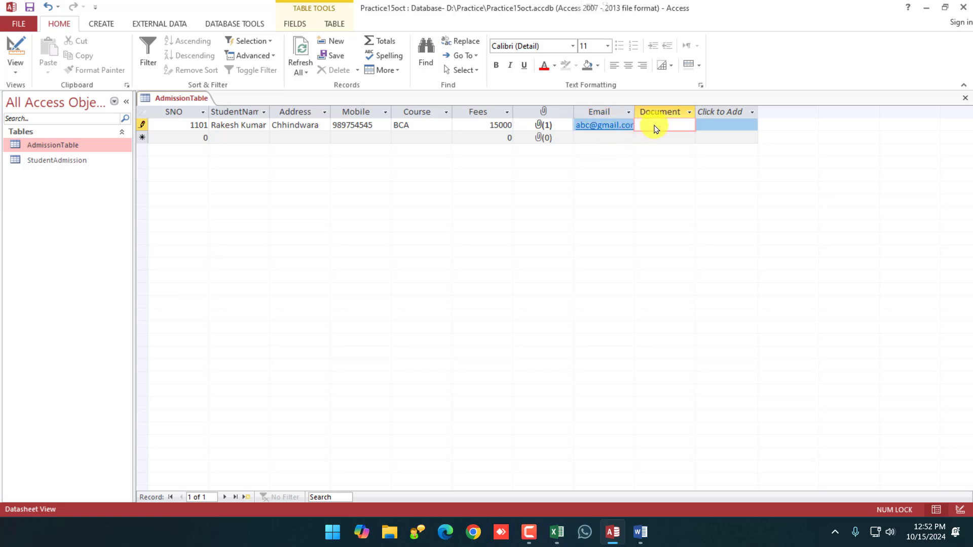
Start inserting an object into the Document field, picking the Word document type.
right_click(654, 128)
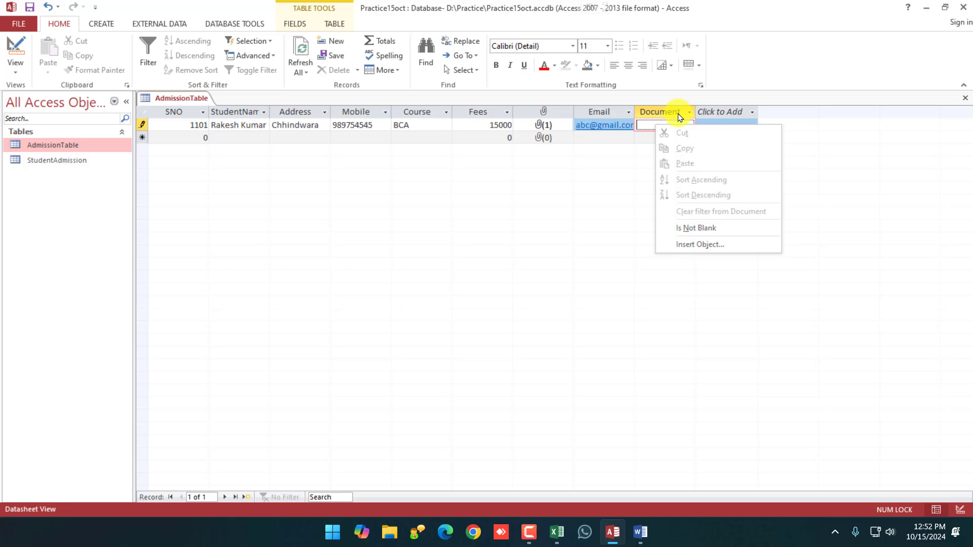
click(708, 248)
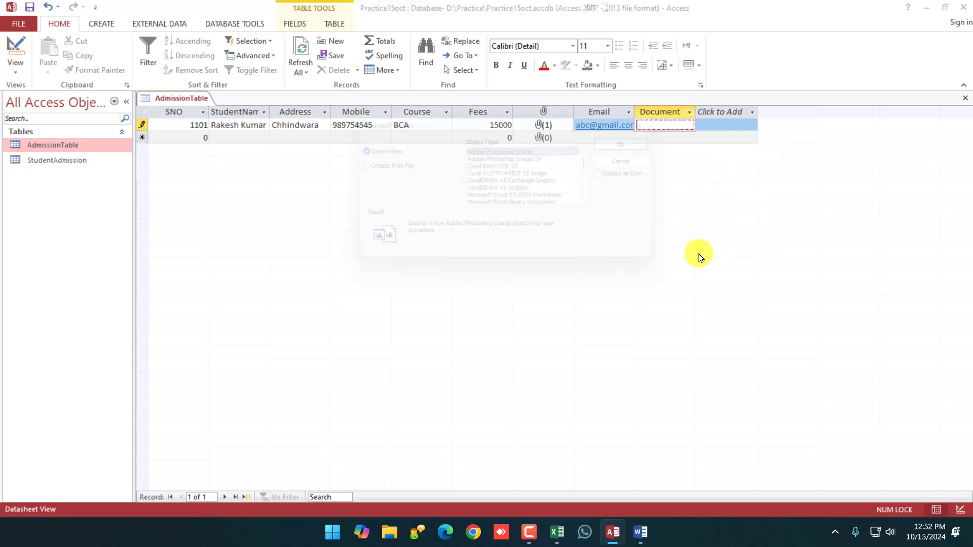
scroll(530, 183, down, 4)
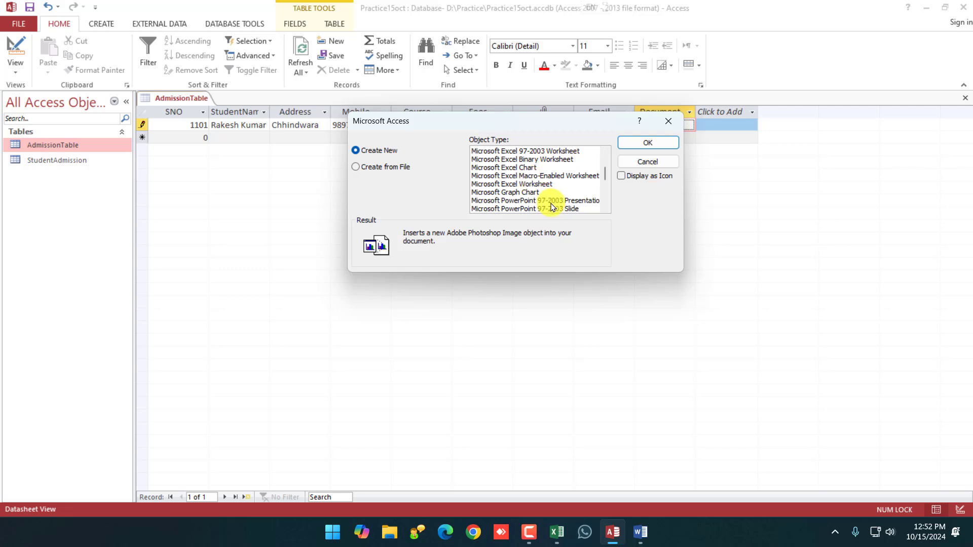
click(534, 186)
scroll(536, 189, down, 2)
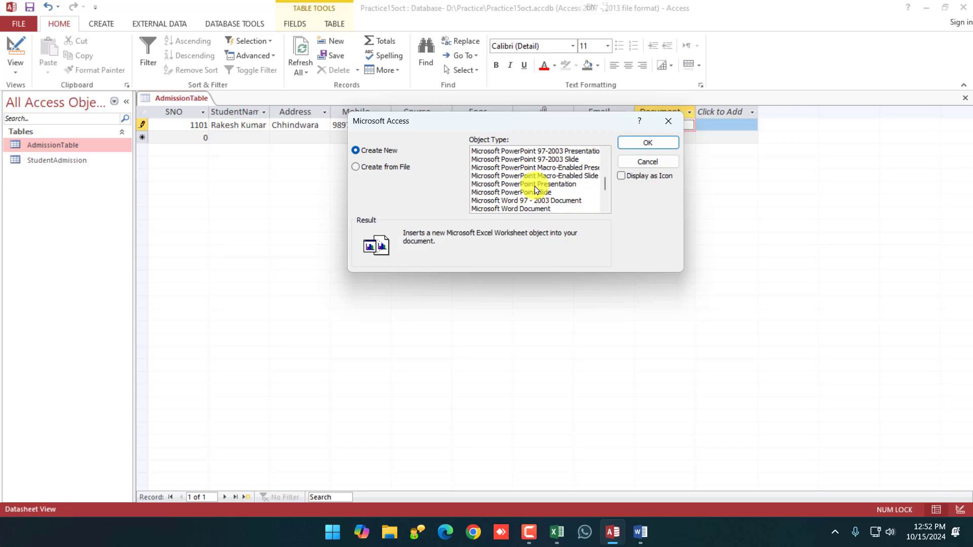
click(538, 193)
scroll(540, 198, down, 1)
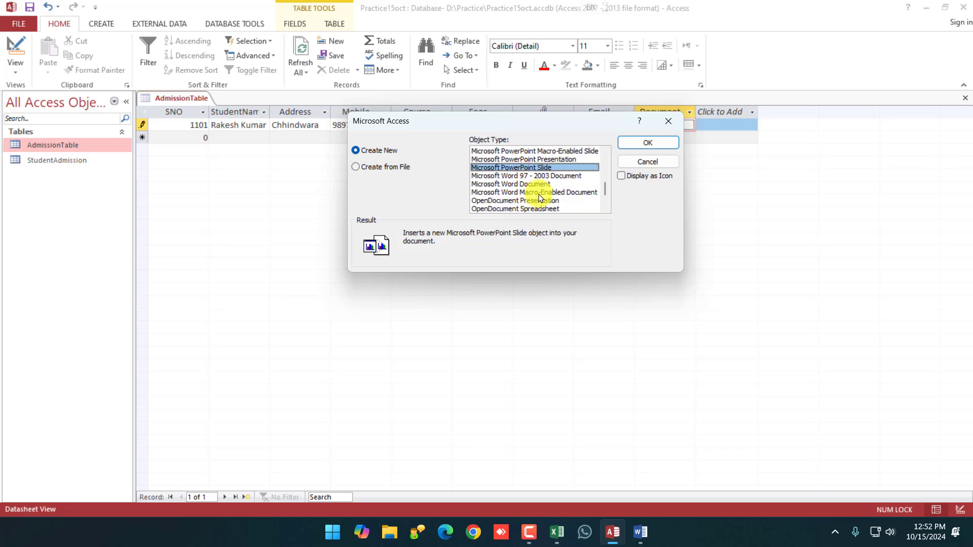
click(535, 184)
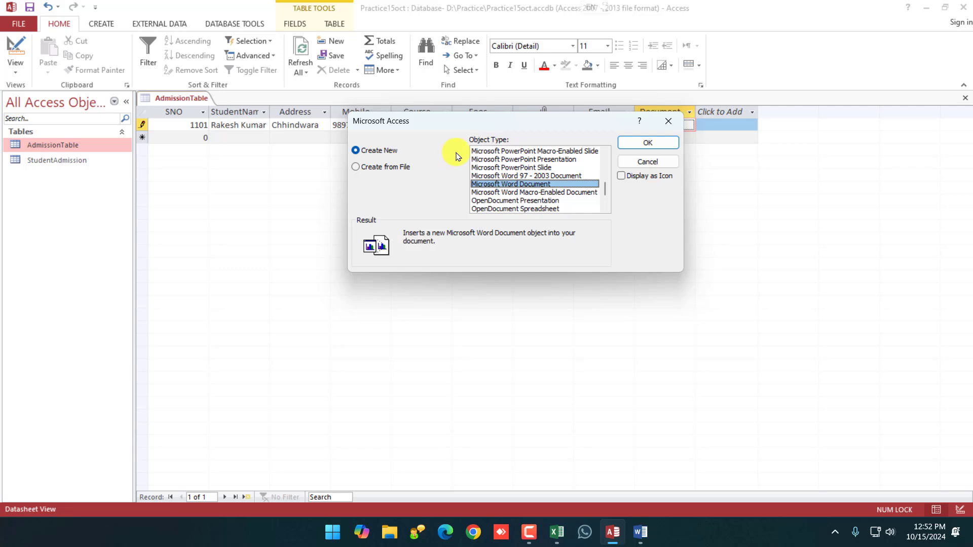
Insert hhh.docx from file as a linked object.
click(359, 169)
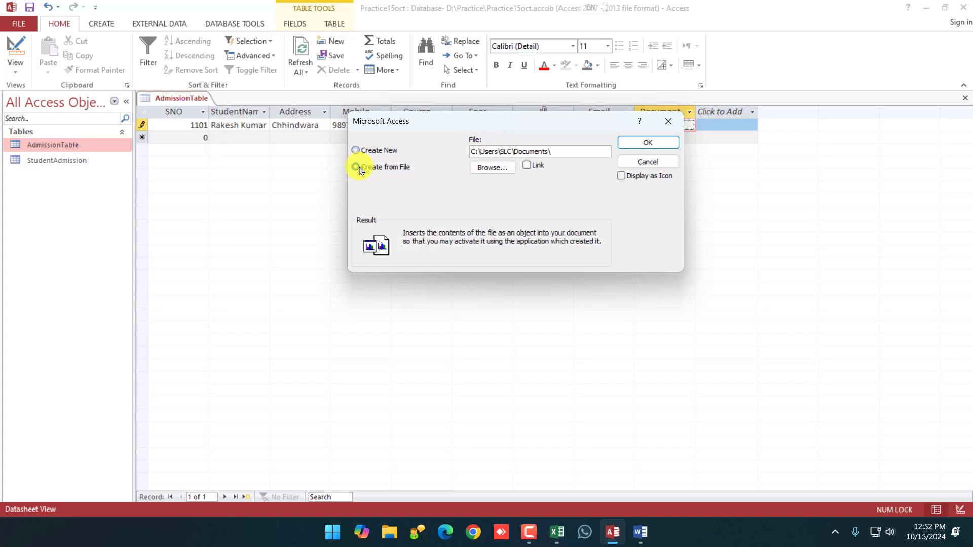
click(501, 172)
scroll(513, 324, down, 10)
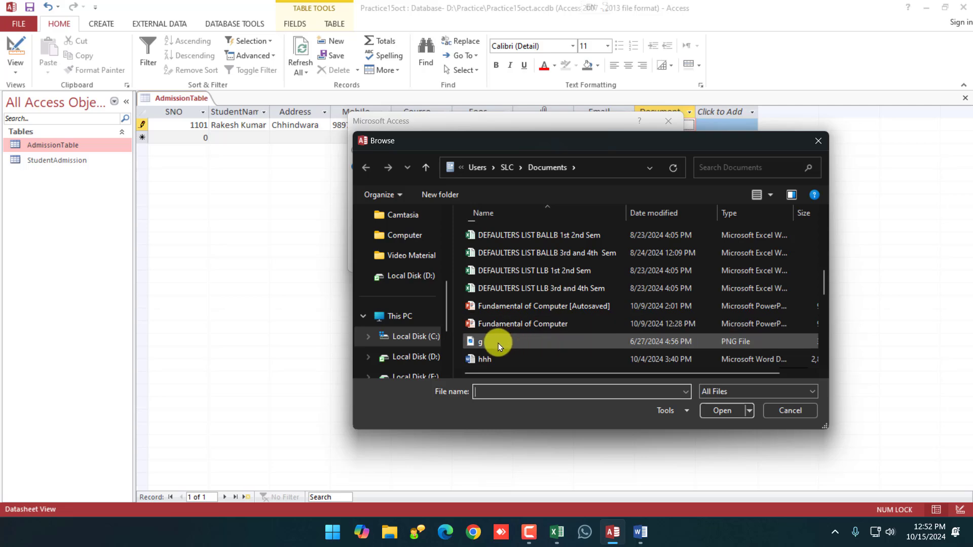
click(494, 358)
click(722, 410)
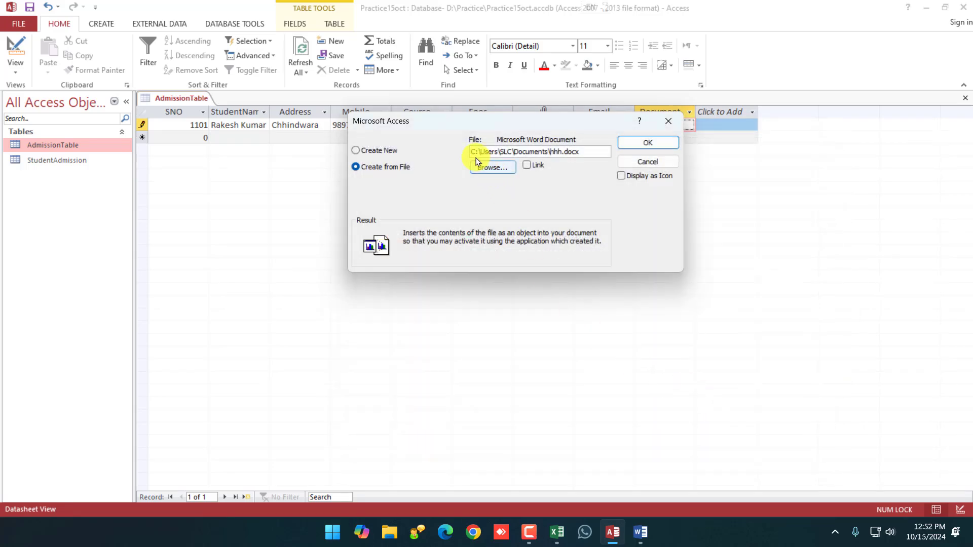
click(527, 166)
click(649, 144)
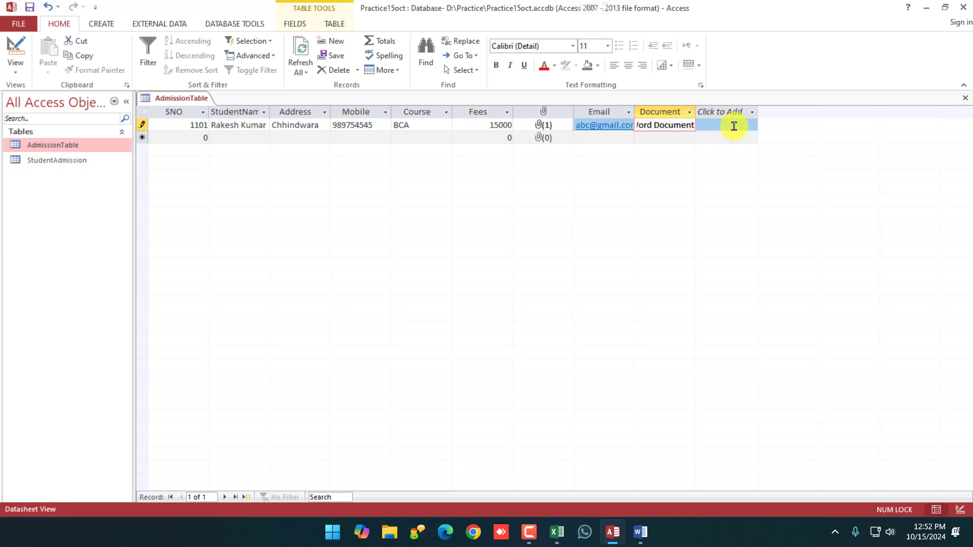
Save record 1 and start a second record with SNO 1102.
key(Tab)
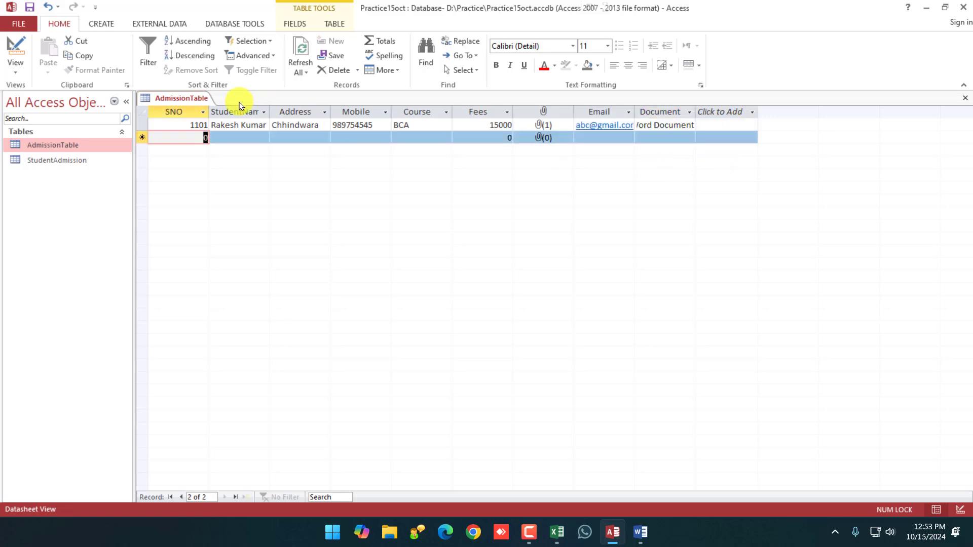
text(1102)
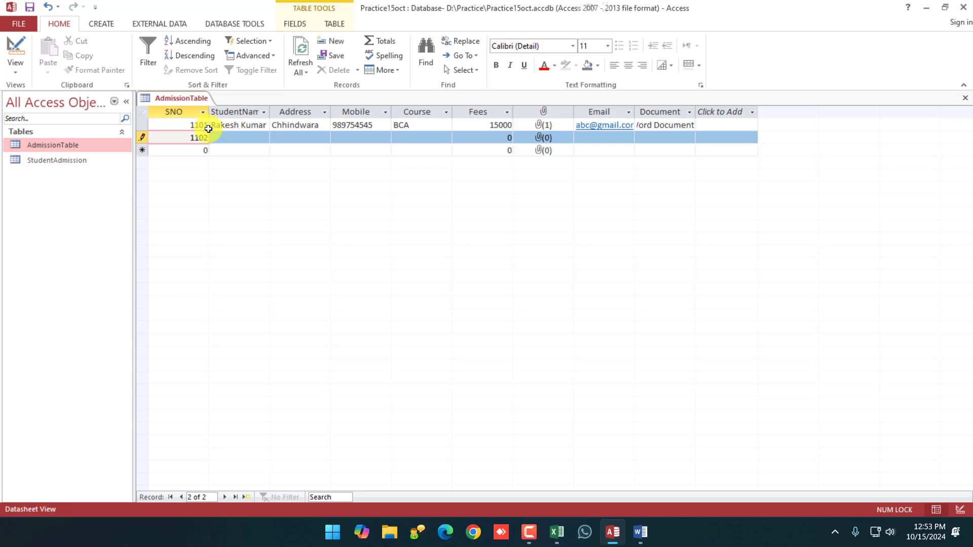
key(Tab)
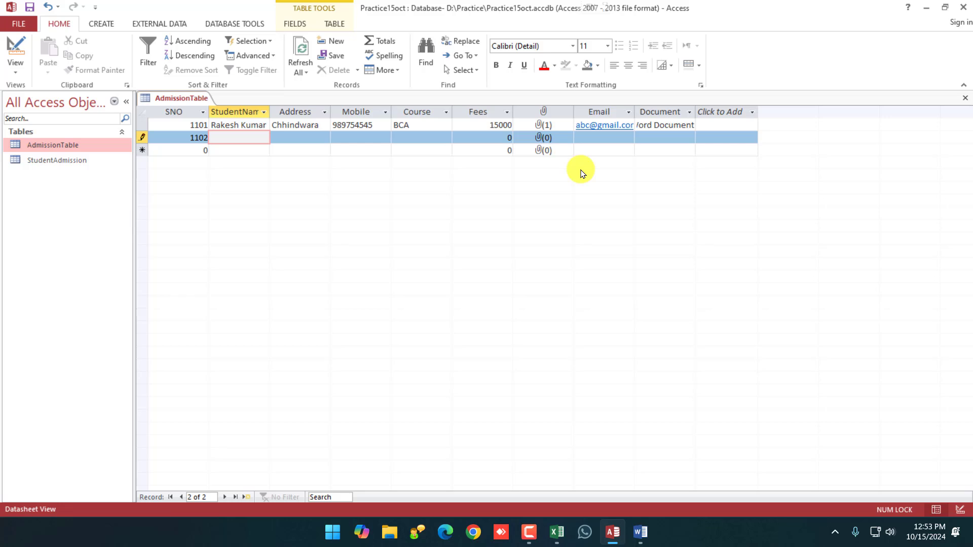
Save and close the AdmissionTable datasheet, then select the StudentAdmission table.
right_click(189, 99)
click(200, 107)
right_click(195, 99)
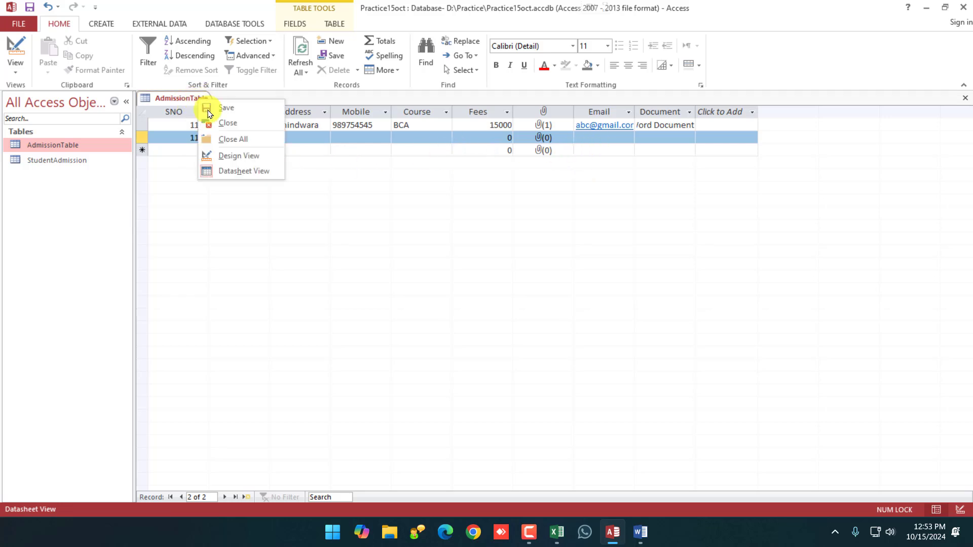
click(223, 123)
right_click(58, 145)
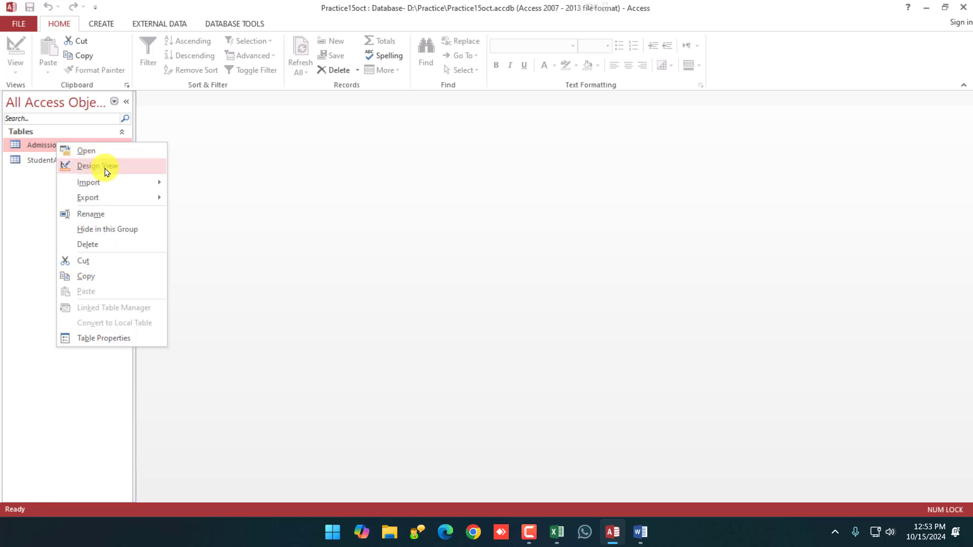
click(35, 175)
click(63, 161)
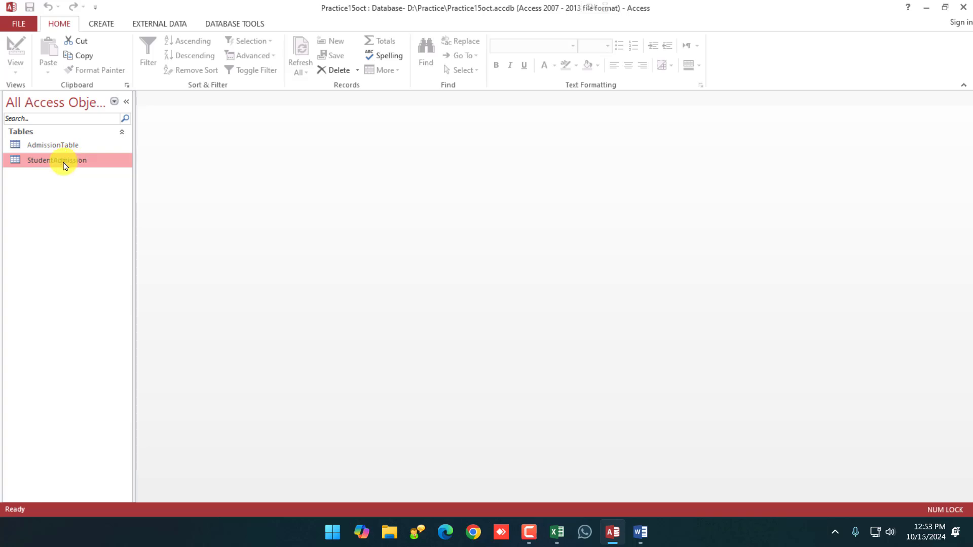
Open StudentAdmission in Design view, keep ID as AutoNumber, and close the design.
right_click(64, 161)
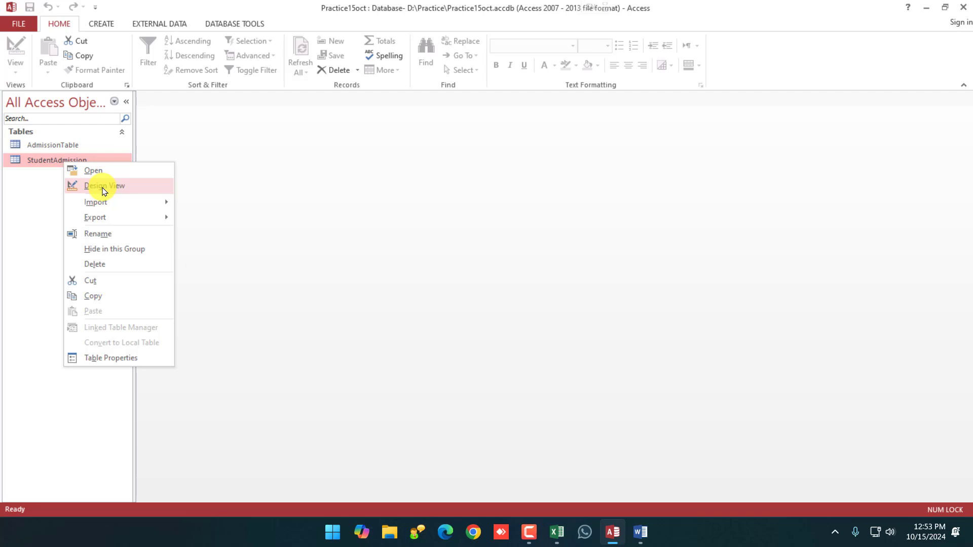
click(103, 191)
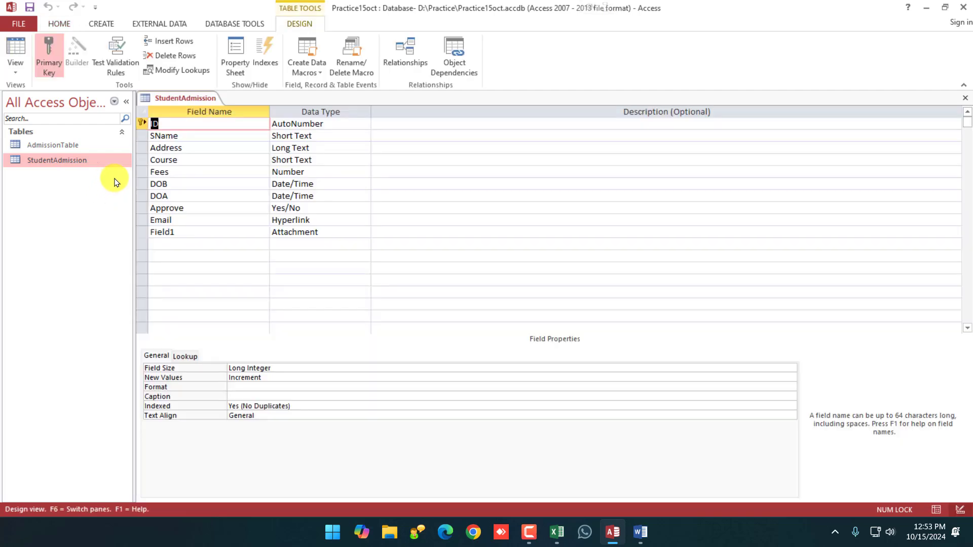
click(348, 127)
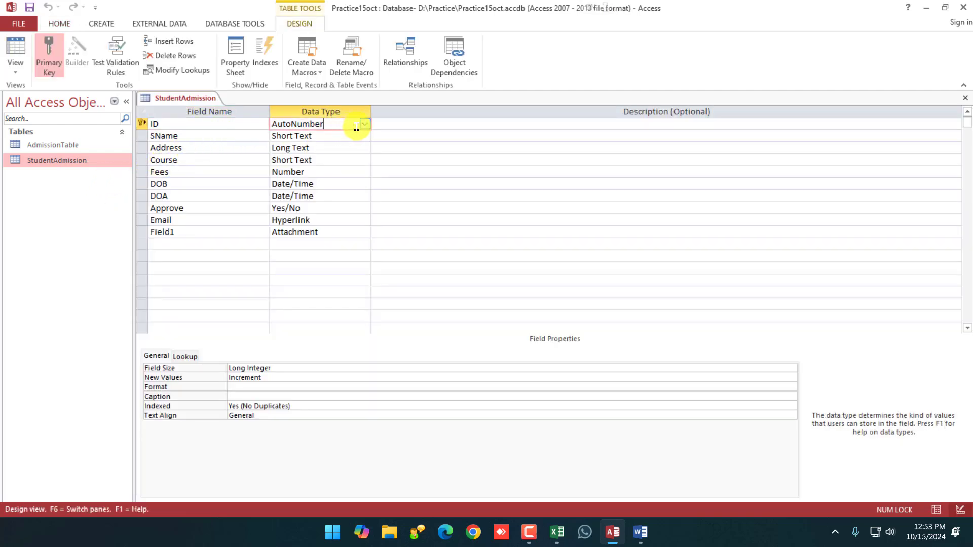
click(365, 125)
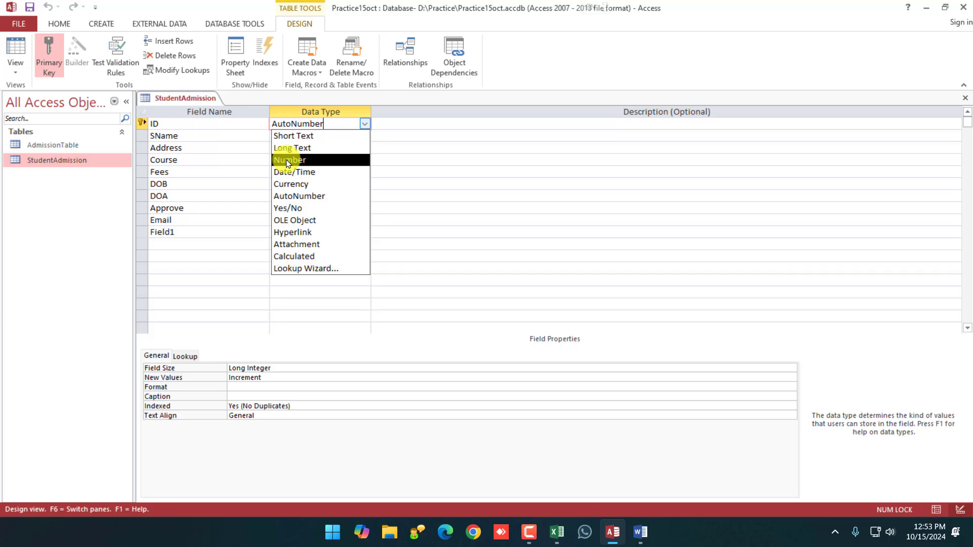
click(304, 198)
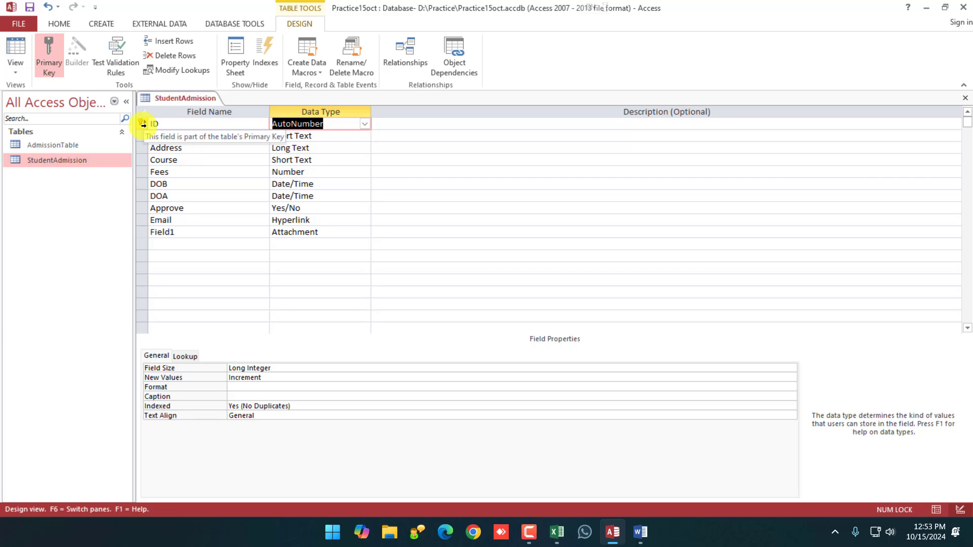
right_click(179, 100)
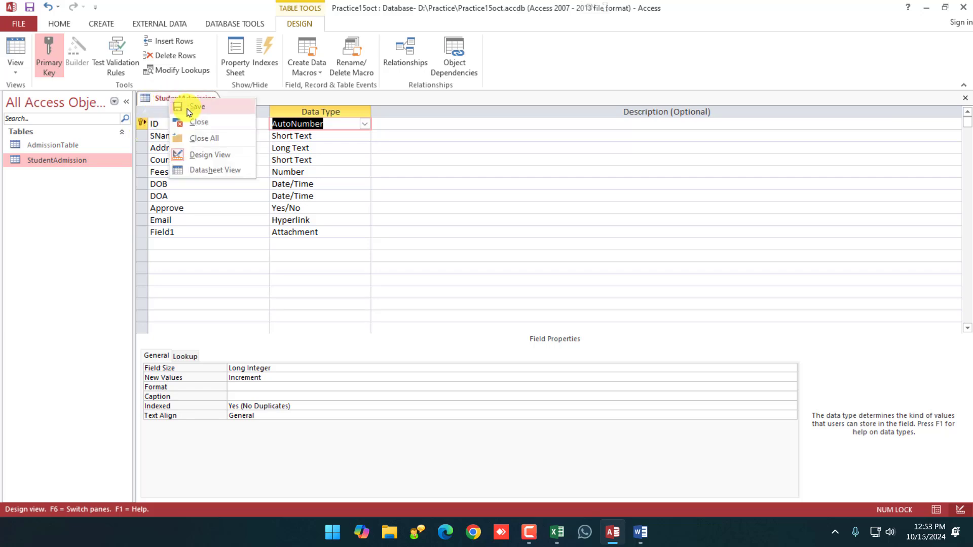
click(209, 121)
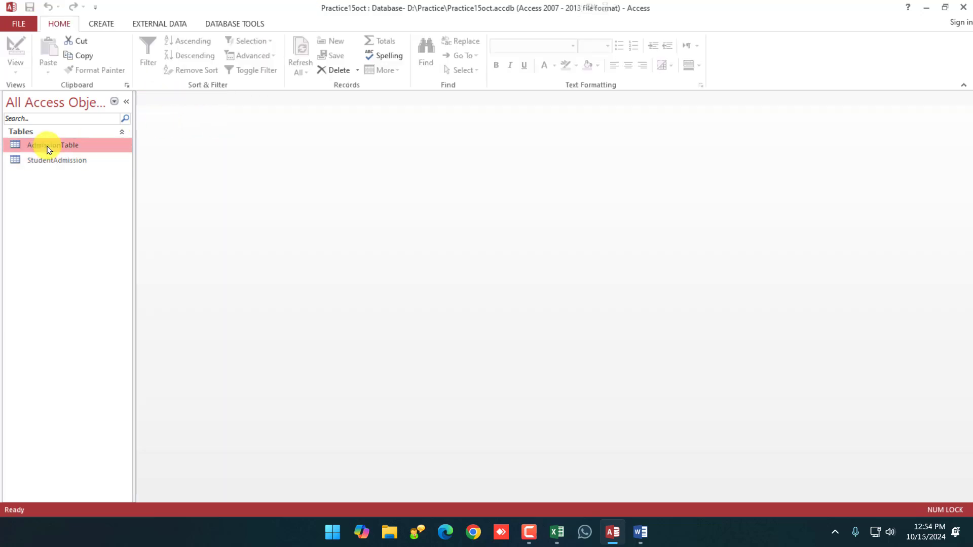
Close Access after selecting the tables in the list.
click(55, 145)
click(56, 157)
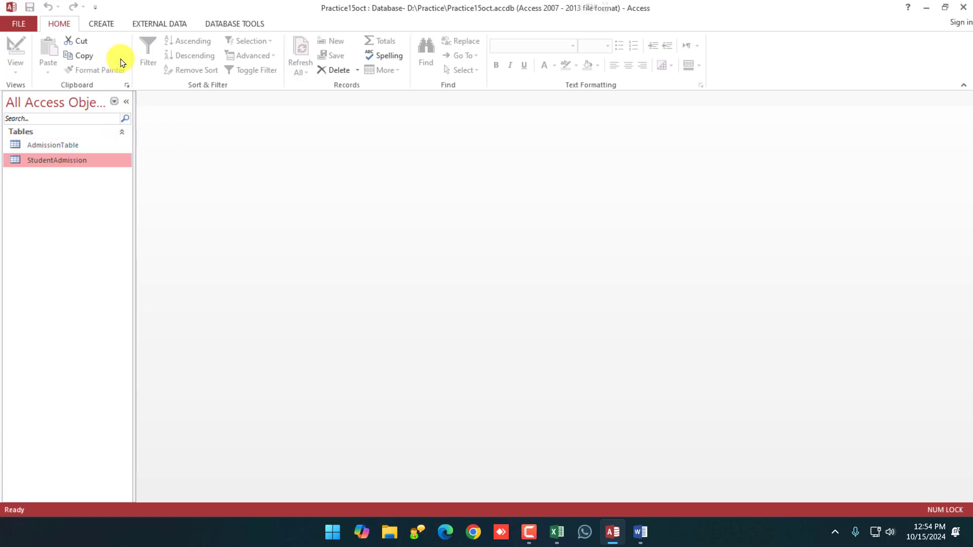
click(963, 7)
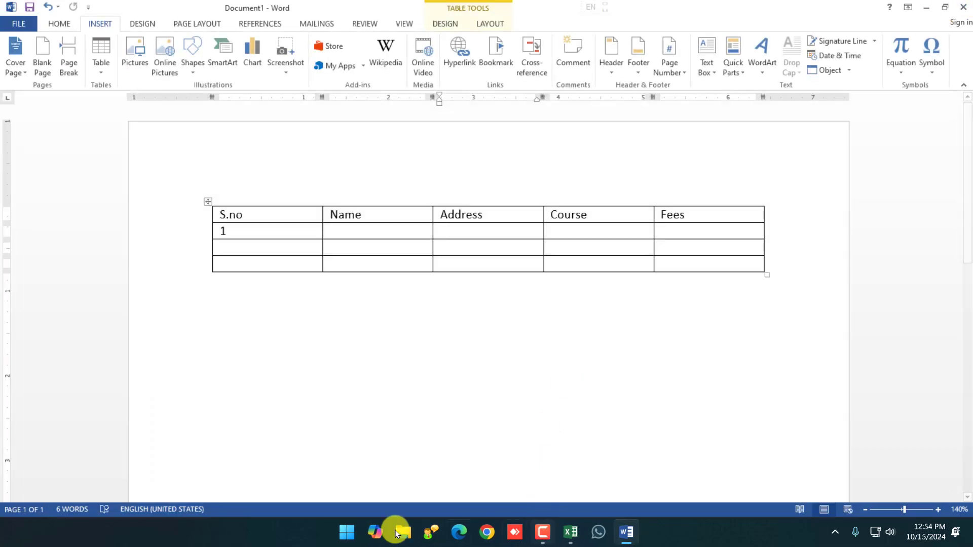
Relaunch Access 2013 and start a blank desktop database named Database1.
click(346, 533)
text(access 2013)
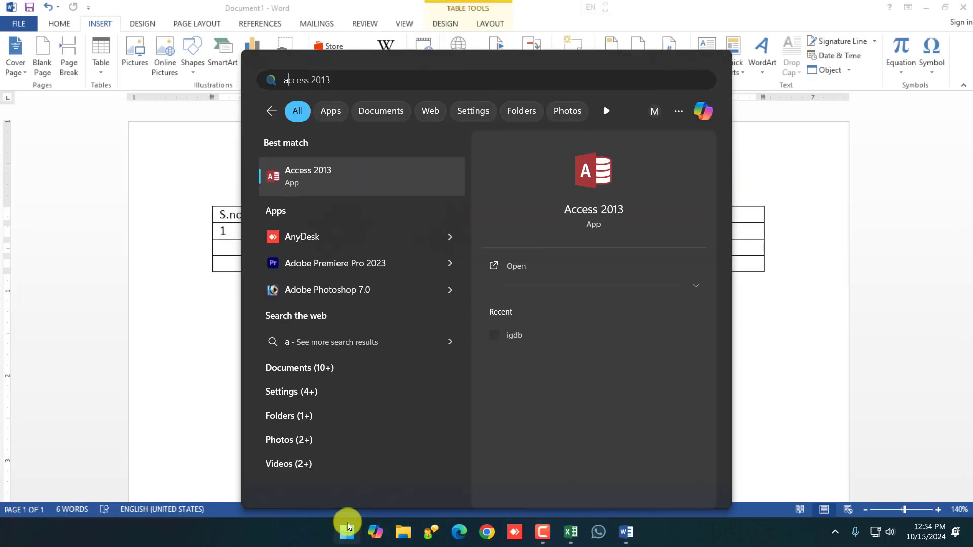
click(312, 177)
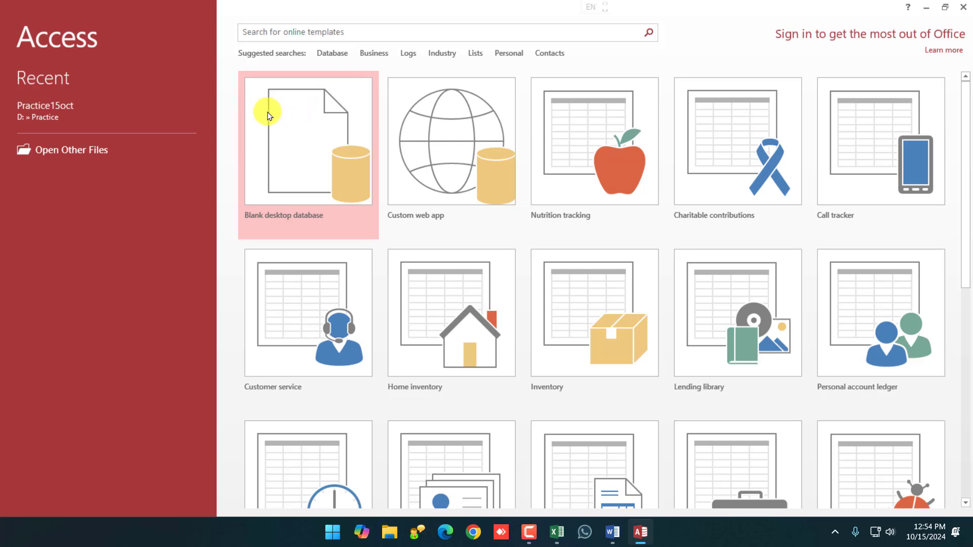
click(282, 167)
click(500, 248)
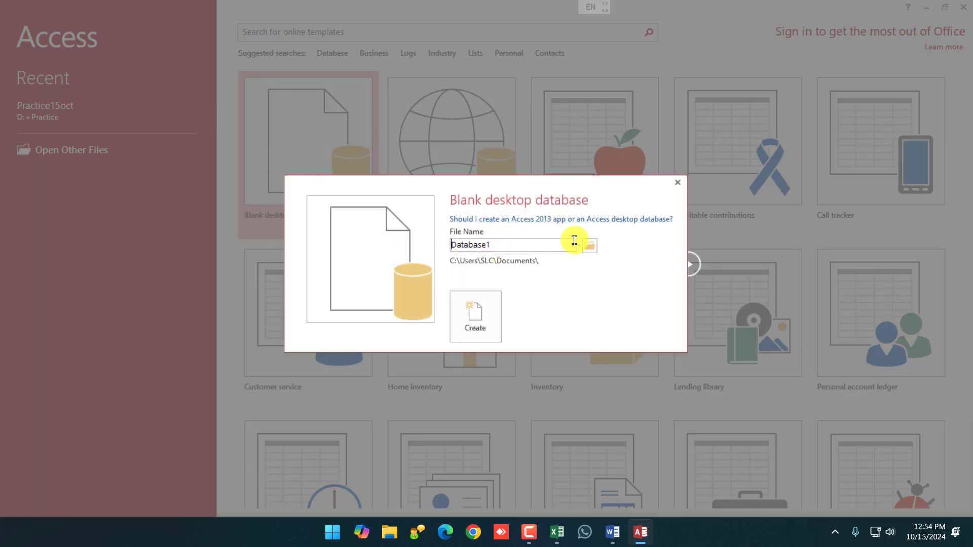
Create Database1 and add a new datasheet table, Table2.
click(476, 320)
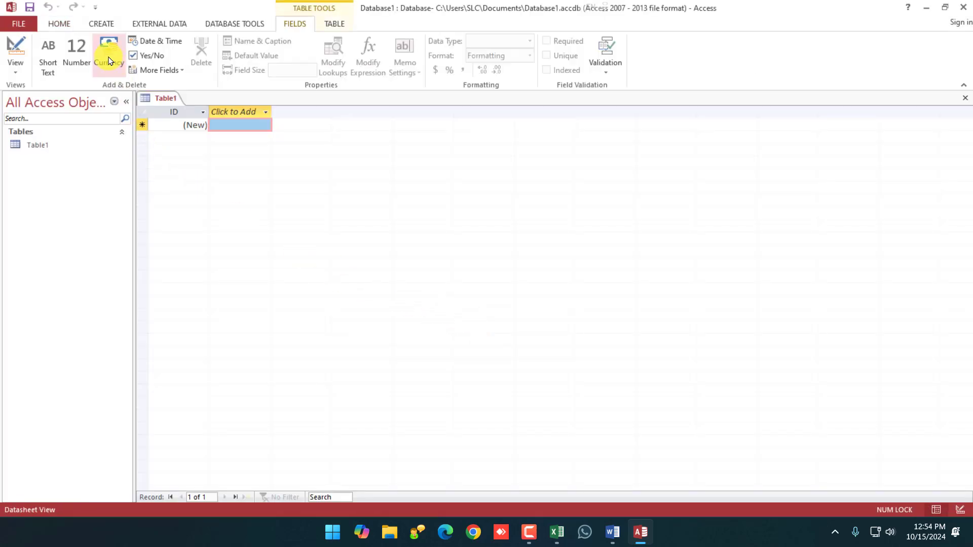
click(101, 24)
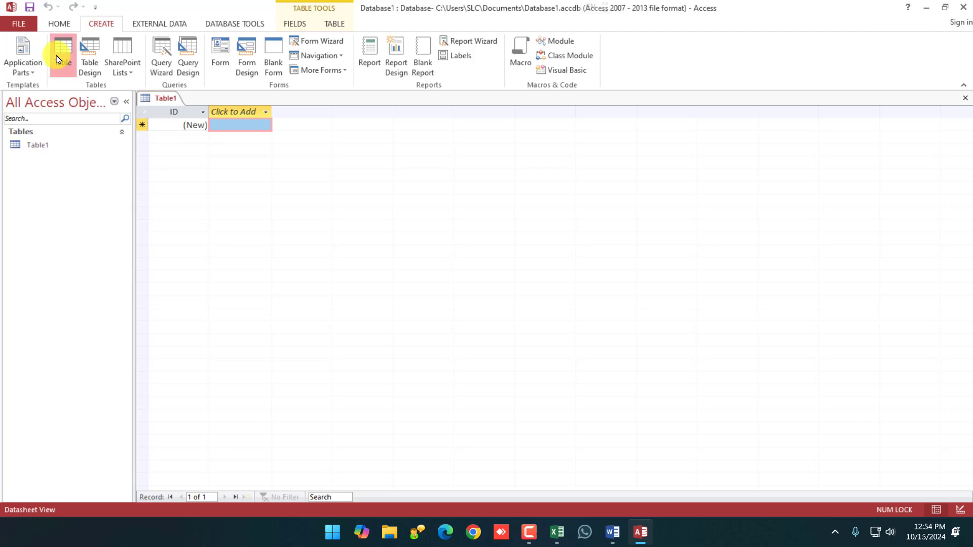
click(63, 56)
click(265, 112)
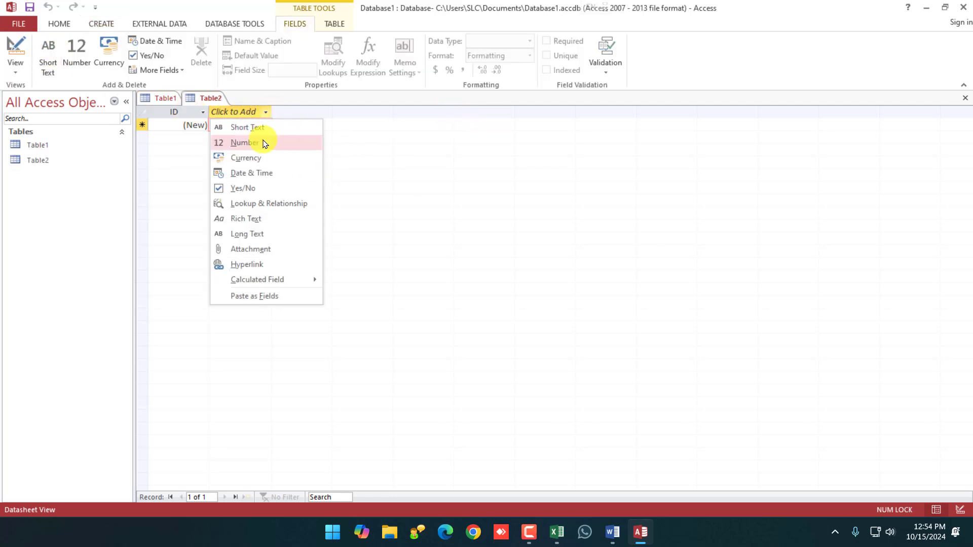
Add another new table, Table3, in Design view.
right_click(211, 99)
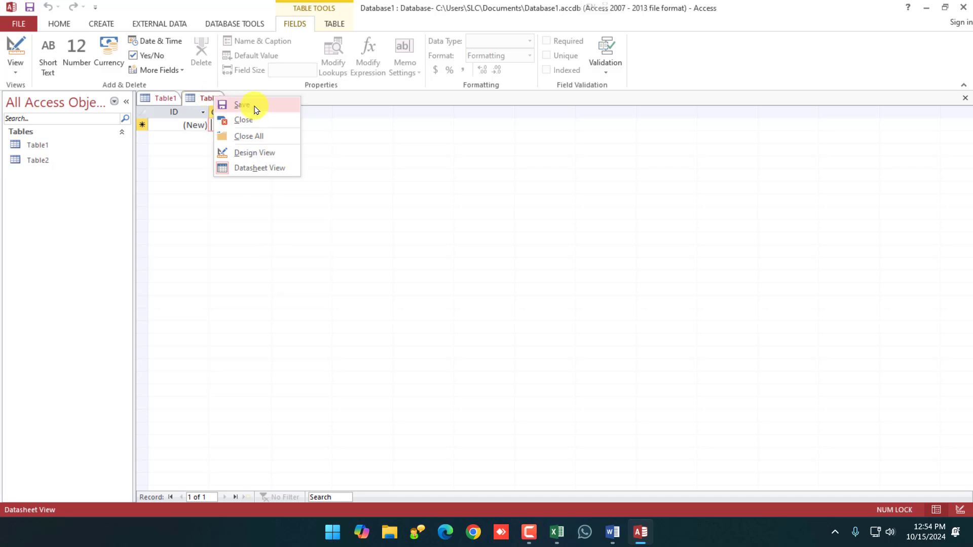
click(100, 23)
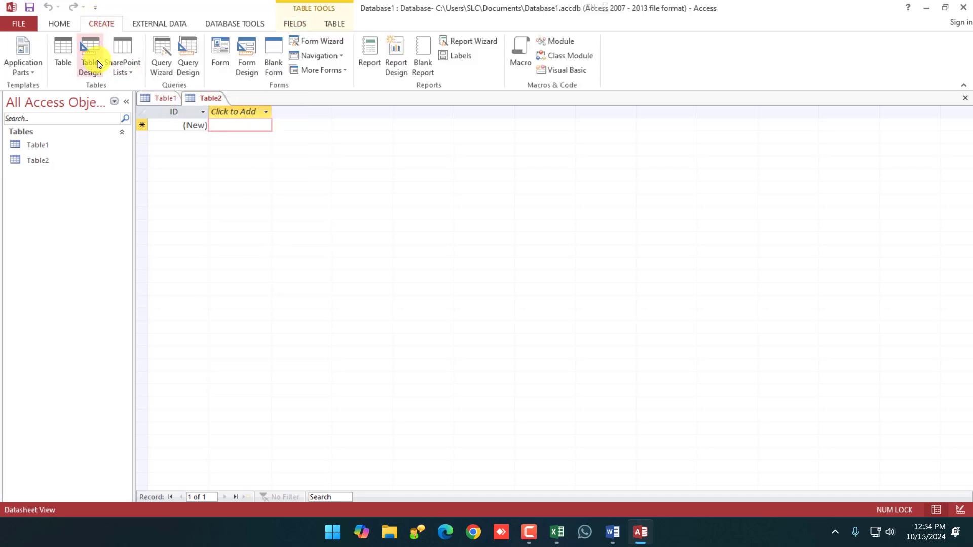
click(93, 62)
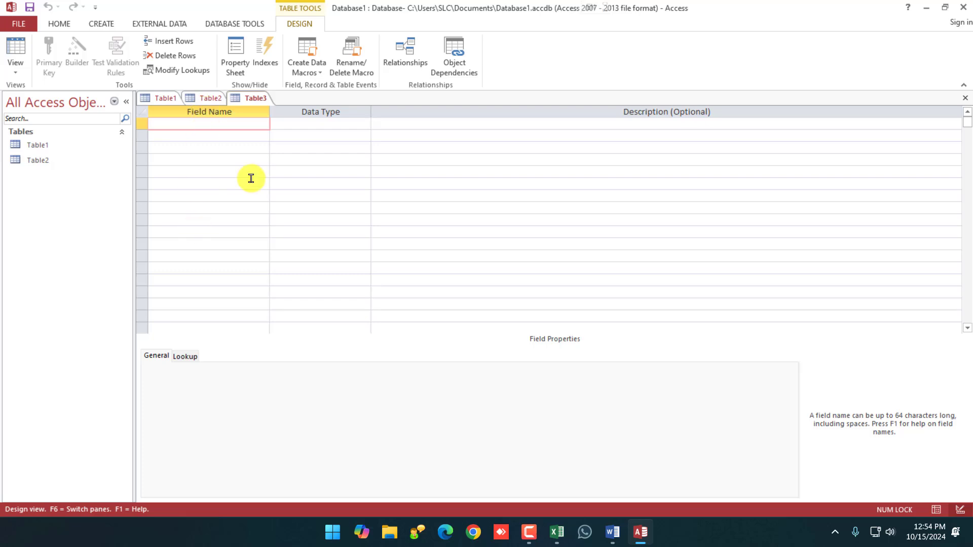
right_click(142, 124)
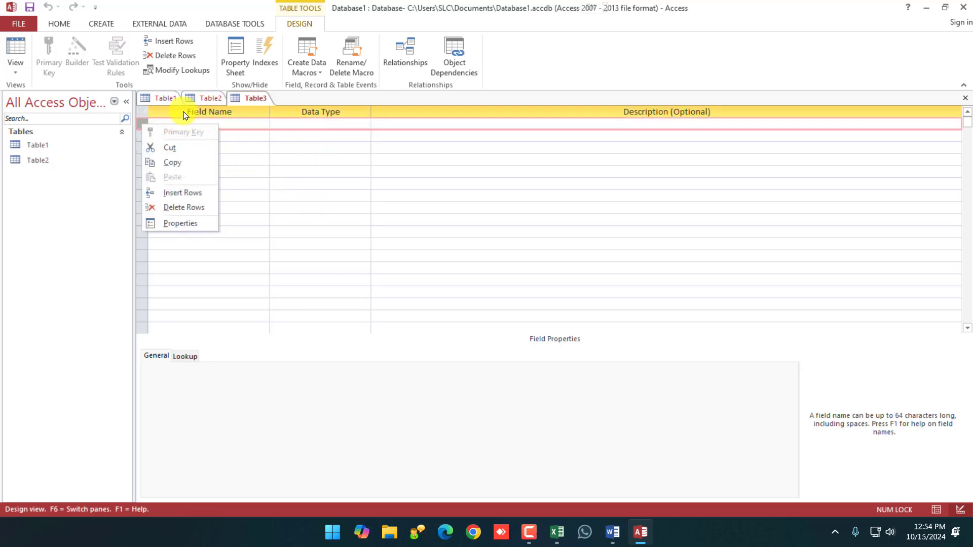
right_click(246, 99)
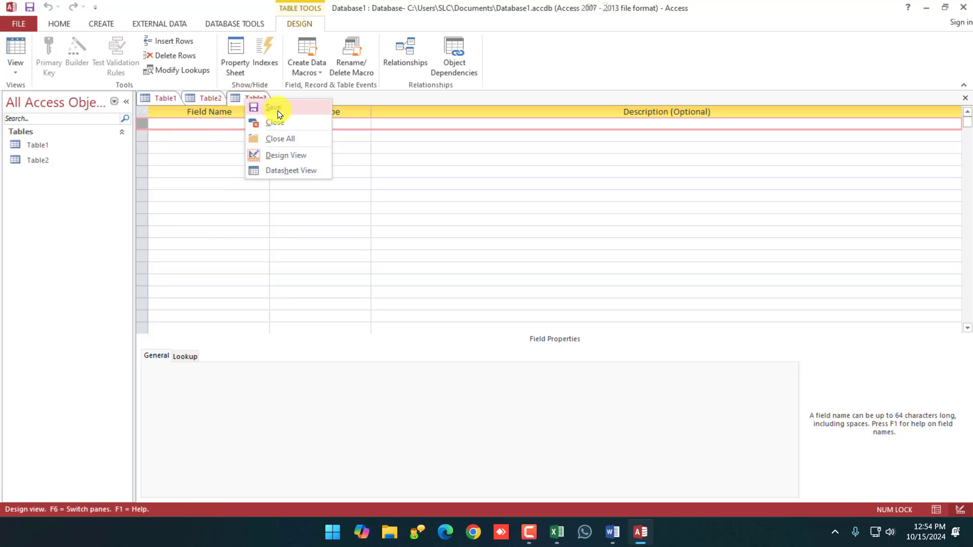
Close Table3 and Table2 without saving, leaving Table1 open.
click(120, 147)
double_click(63, 159)
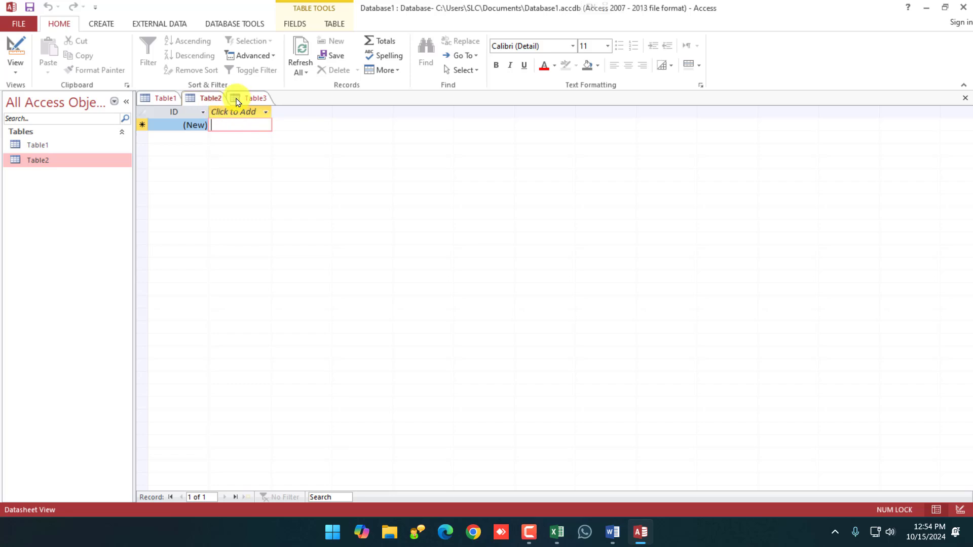
right_click(239, 98)
click(265, 121)
right_click(205, 101)
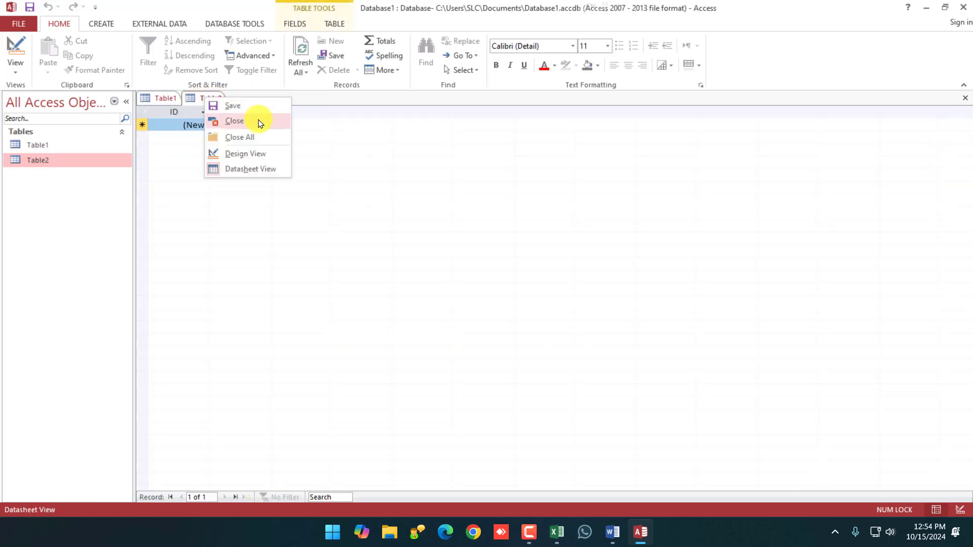
click(256, 119)
right_click(29, 145)
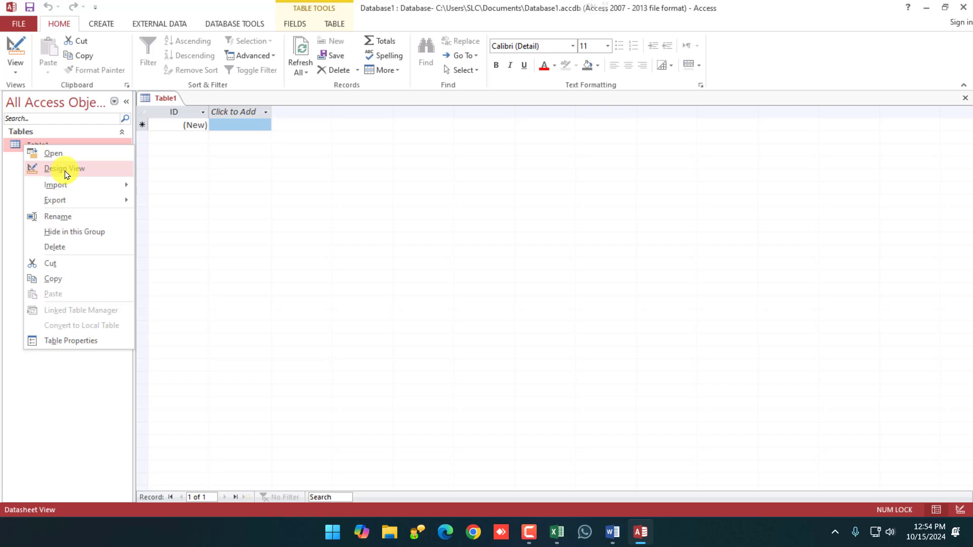
Close Access and relaunch Access 2013 from the Start menu.
click(962, 7)
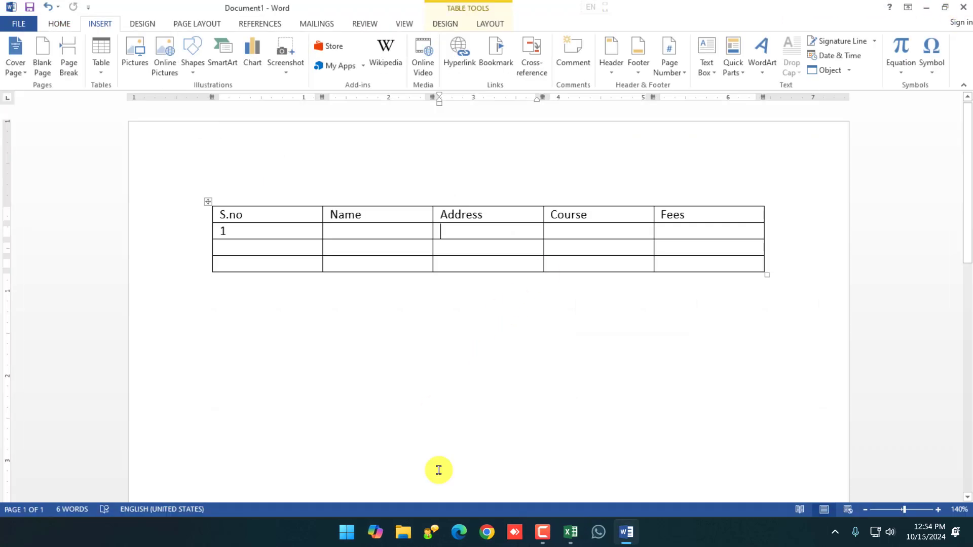
key(super)
text(acc)
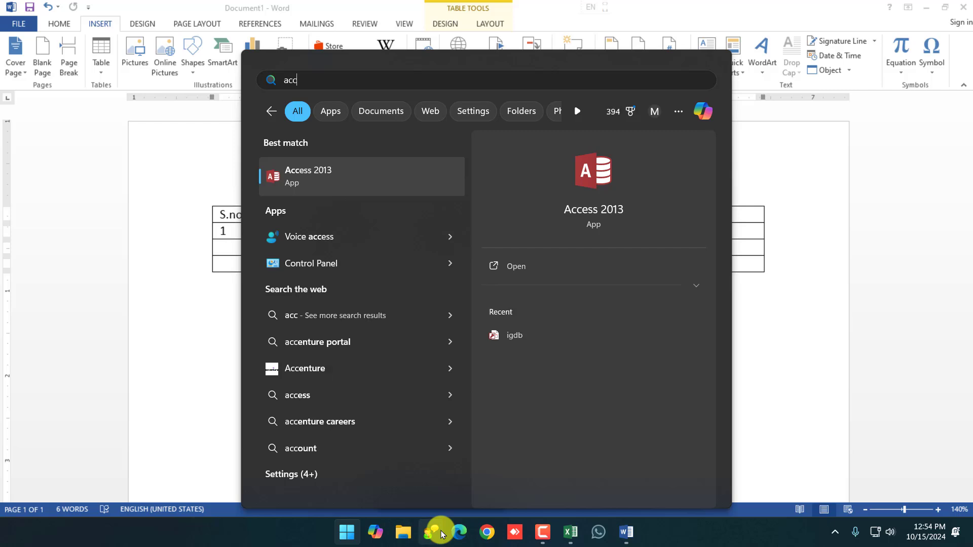
click(375, 175)
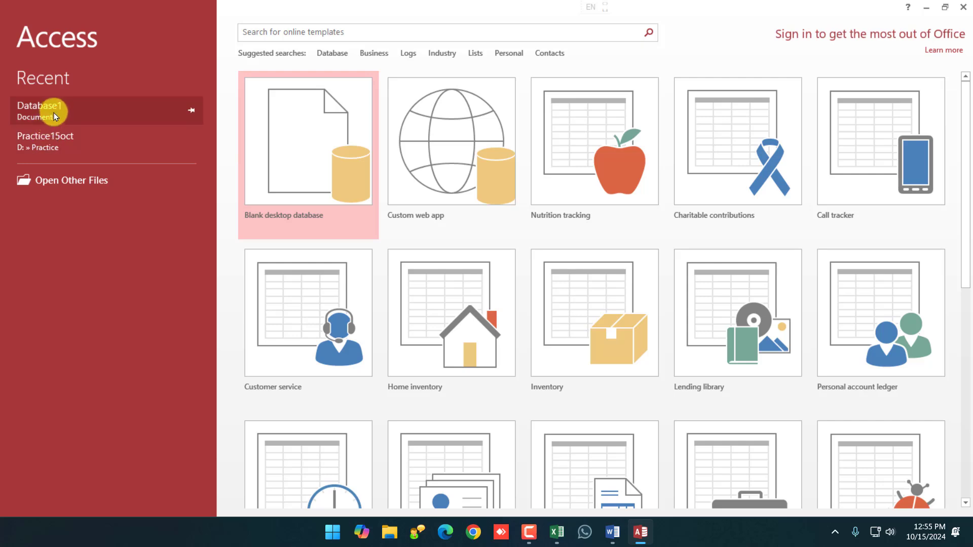
Open Practice15oct from recent files, enable content, and open the AdmissionTable datasheet.
click(54, 145)
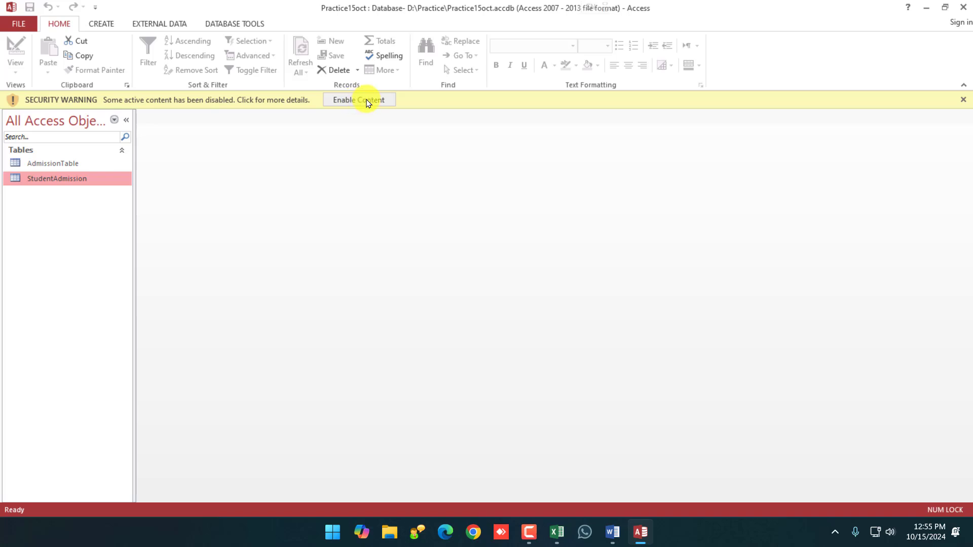
click(367, 101)
double_click(70, 147)
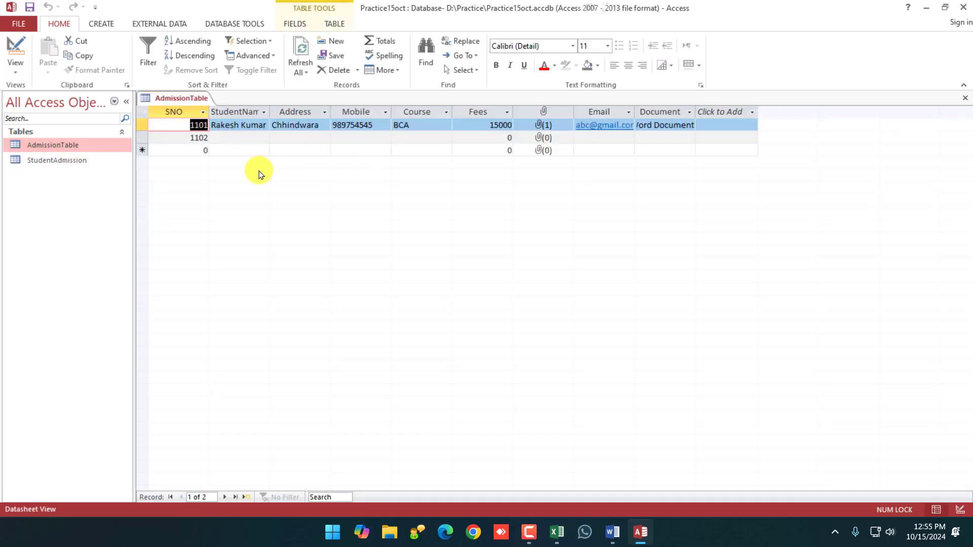
click(59, 164)
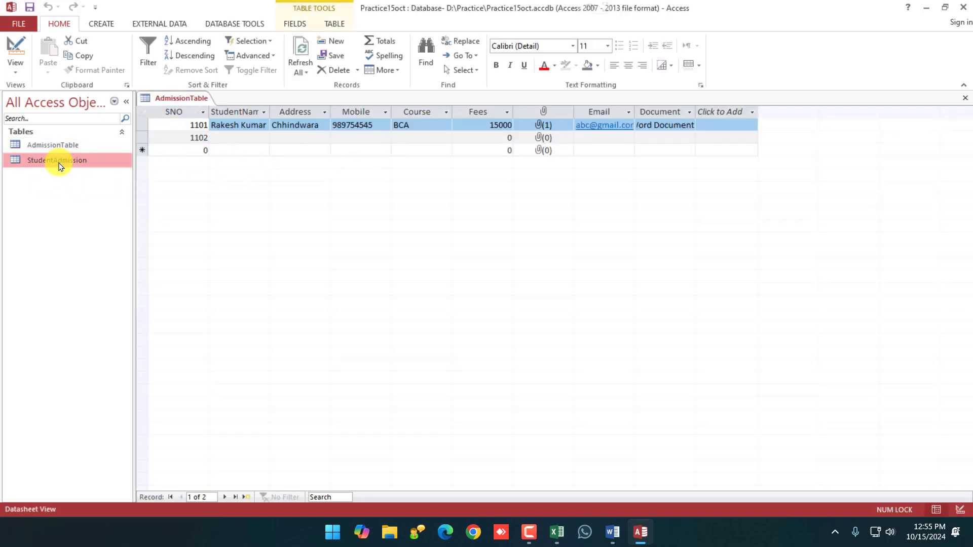
Close Access and select, then deselect, the five-column table in Word's Document1.
click(413, 263)
click(963, 7)
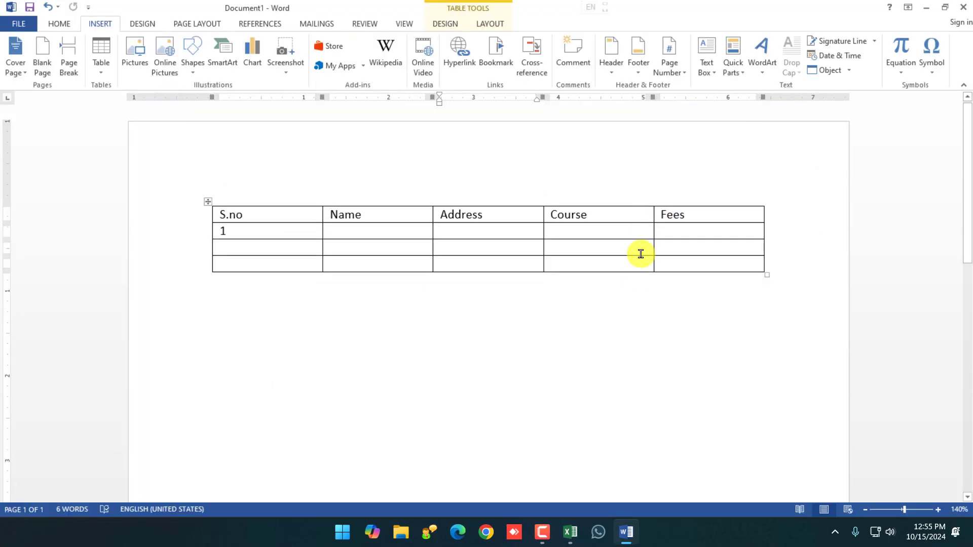
drag(565, 289, 98, 200)
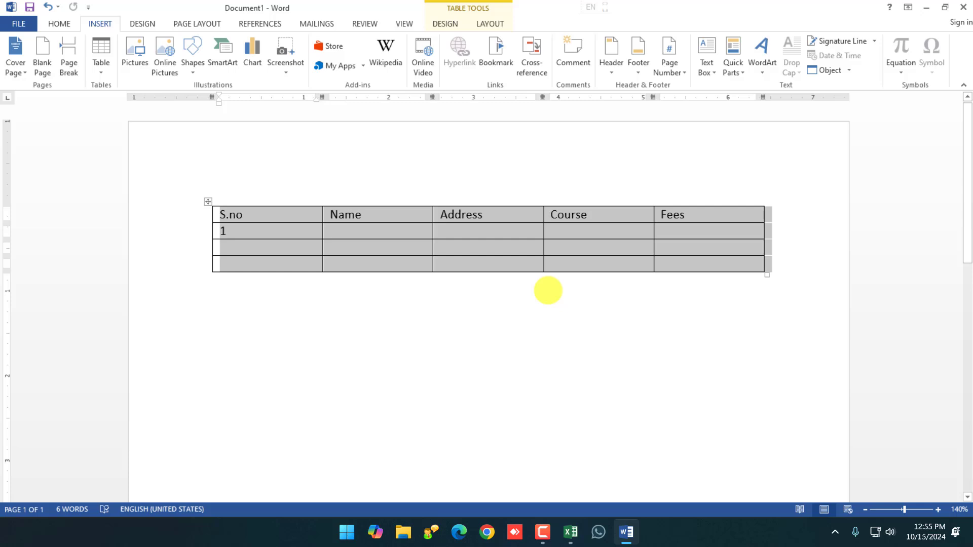
click(674, 378)
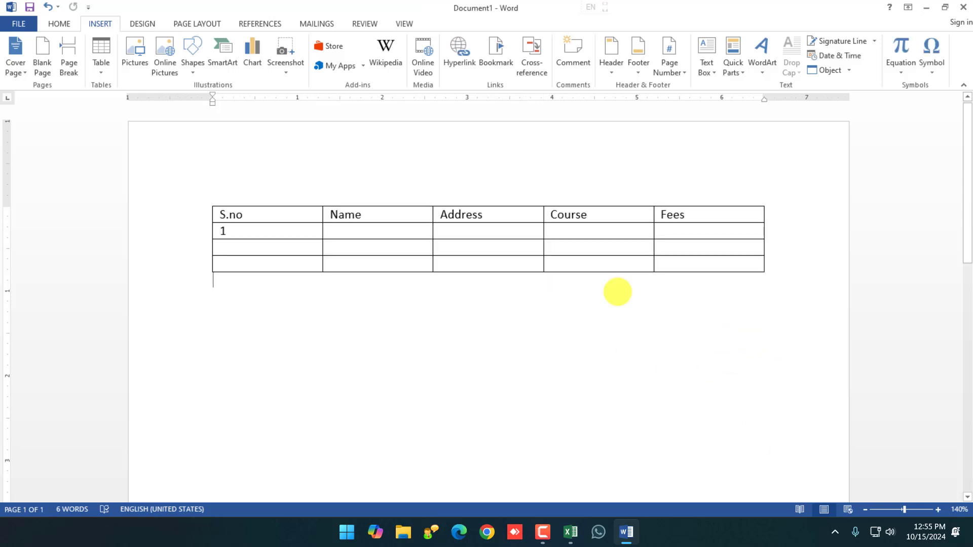